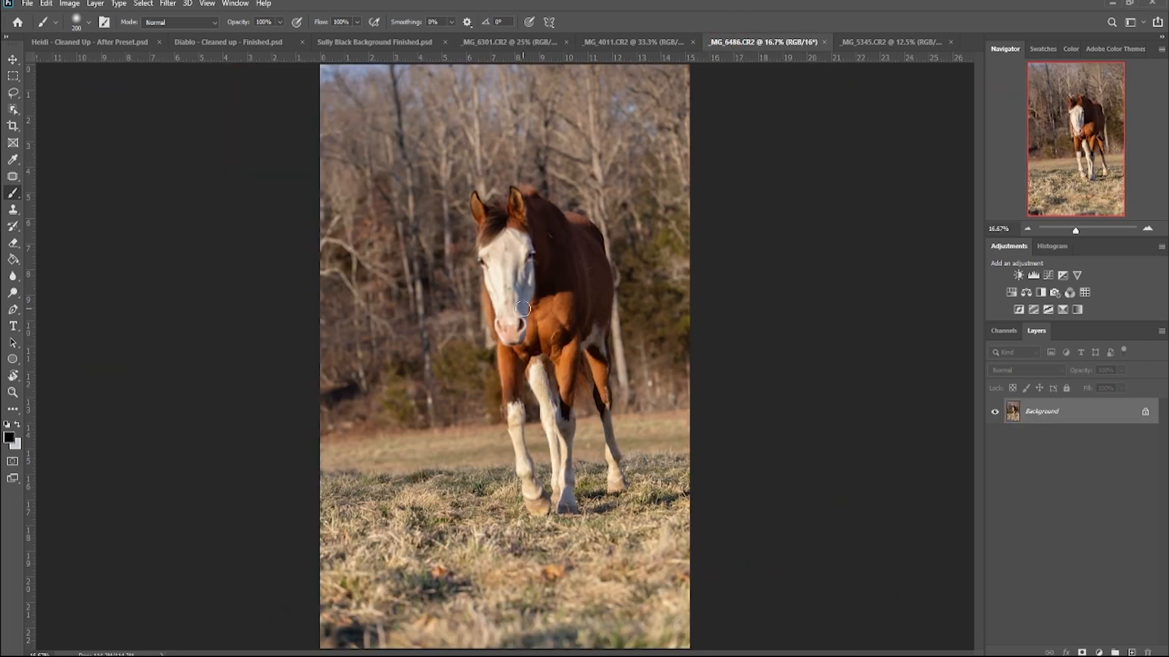
# - Close the _MG_5345.CR2, _MG_6486.CR2 and _MG_4011.CR2 photos without saving their changes
pyautogui.moveTo(676, 424)
pyautogui.mouseDown()
pyautogui.moveTo(694, 419)
pyautogui.moveTo(571, 242)
pyautogui.moveTo(567, 266)
pyautogui.mouseUp()
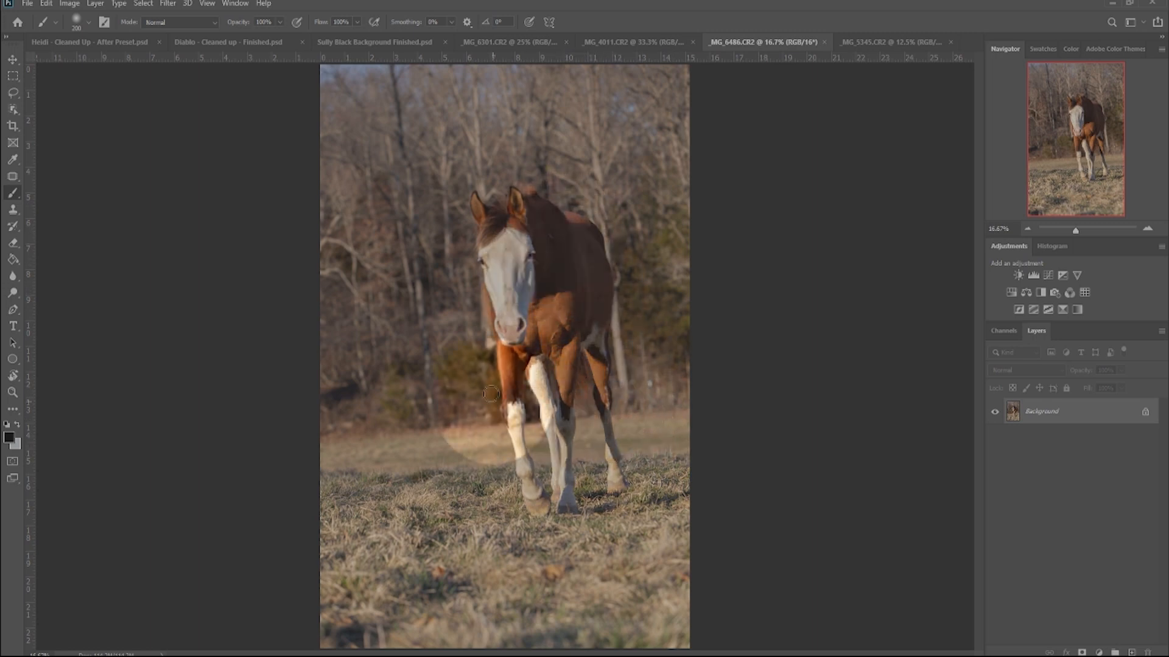
pyautogui.click(863, 42)
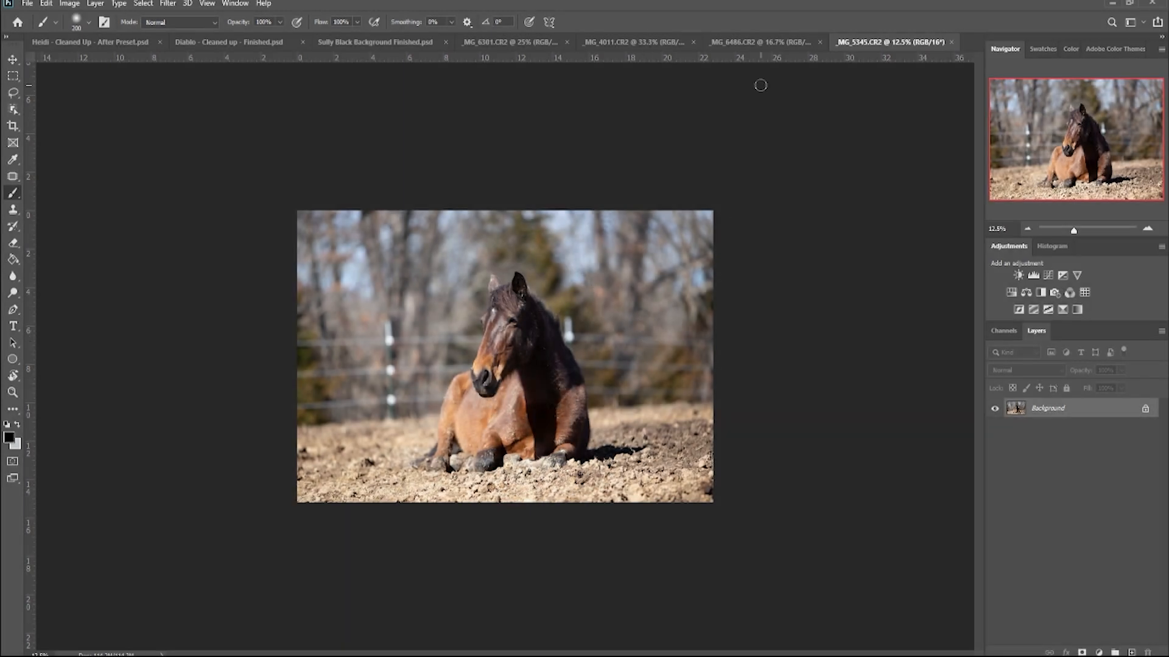
pyautogui.click(951, 42)
pyautogui.click(596, 250)
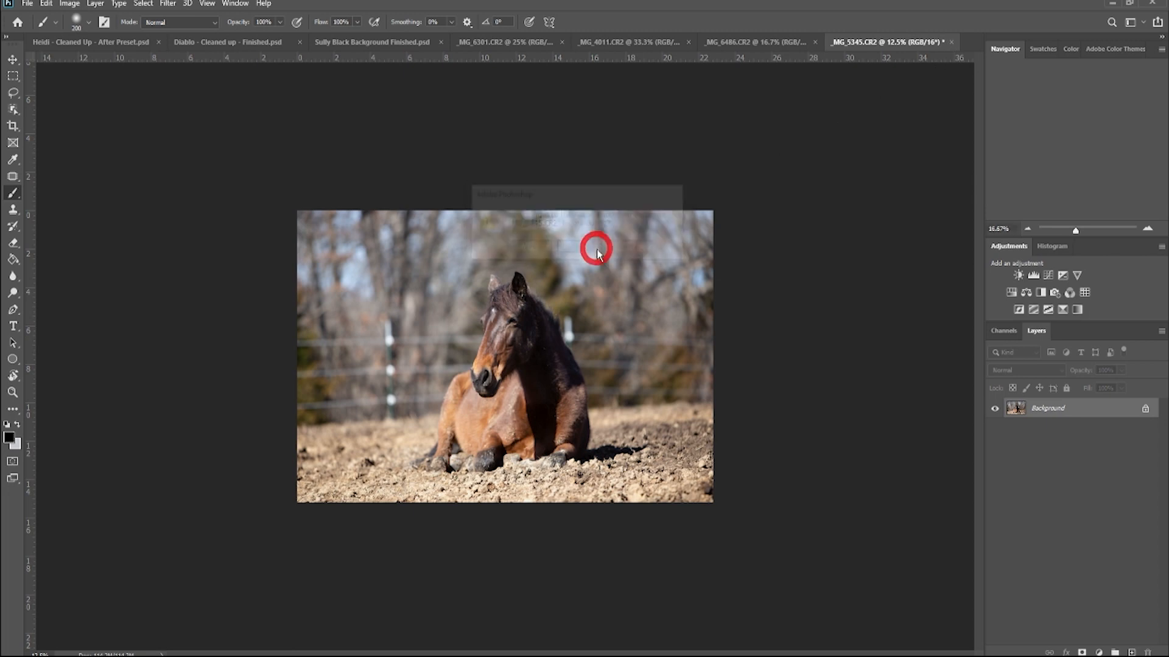
pyautogui.click(954, 44)
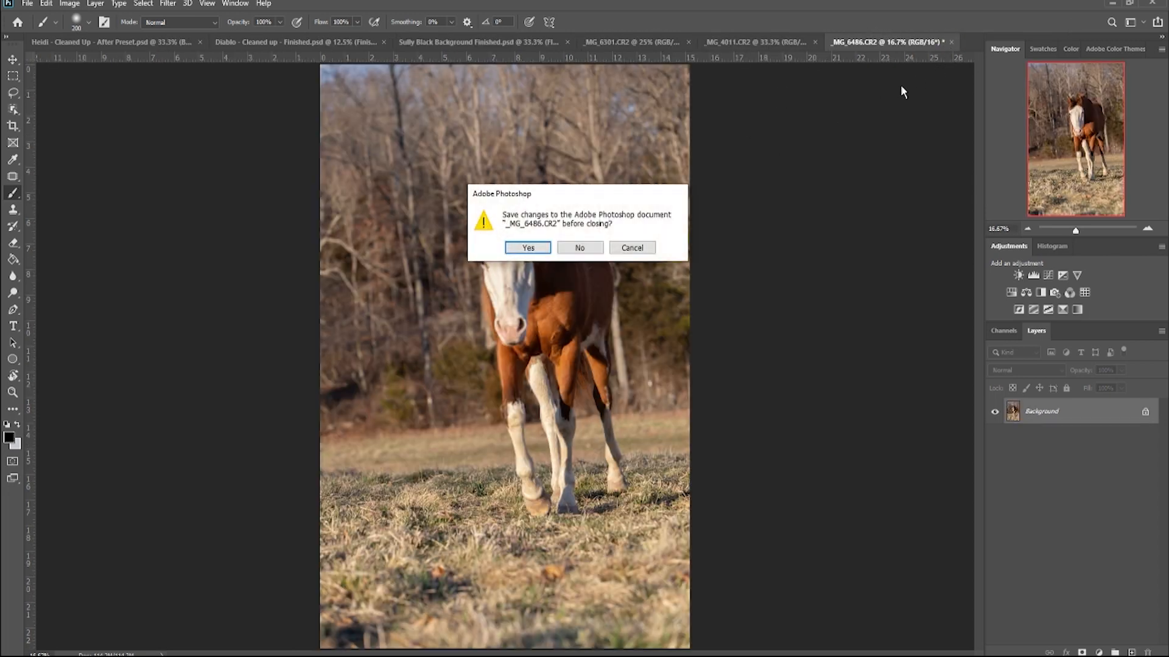
pyautogui.click(595, 256)
pyautogui.click(863, 40)
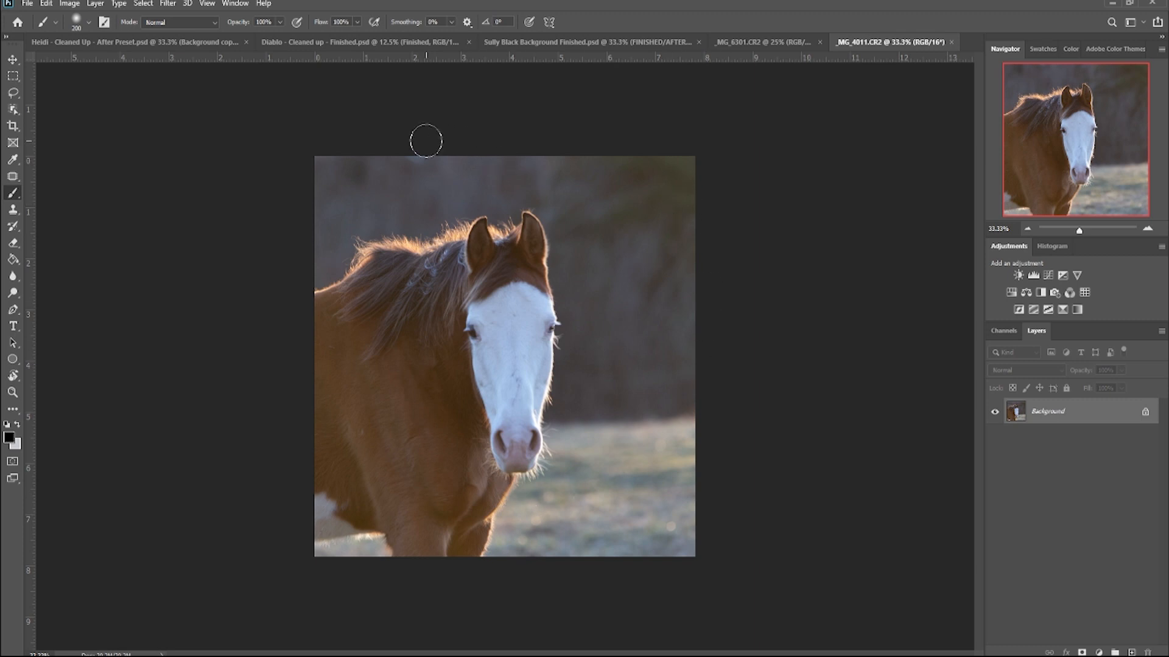
pyautogui.click(952, 42)
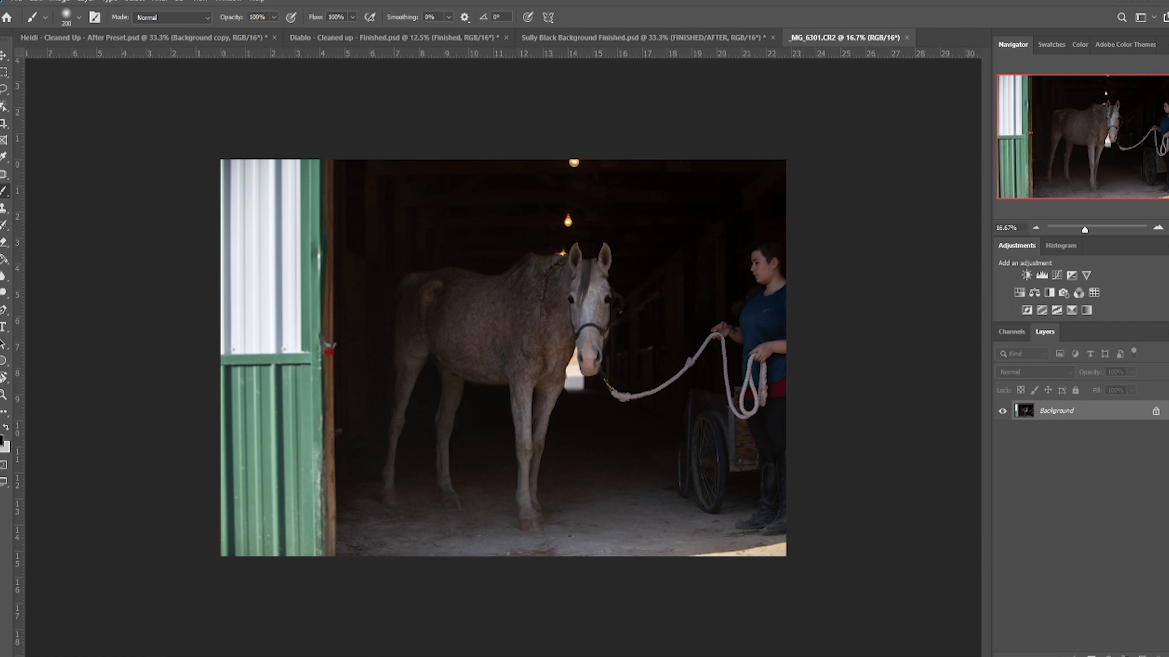
pyautogui.press('ctrl')
pyautogui.press('ctrl')
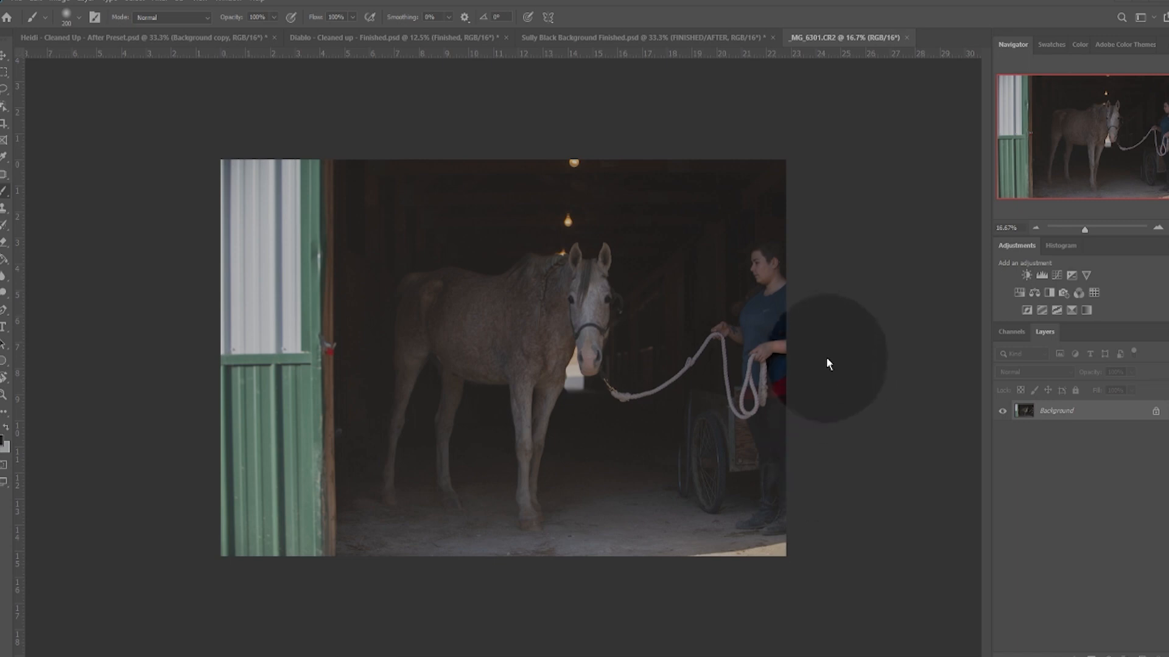
pyautogui.click(841, 356)
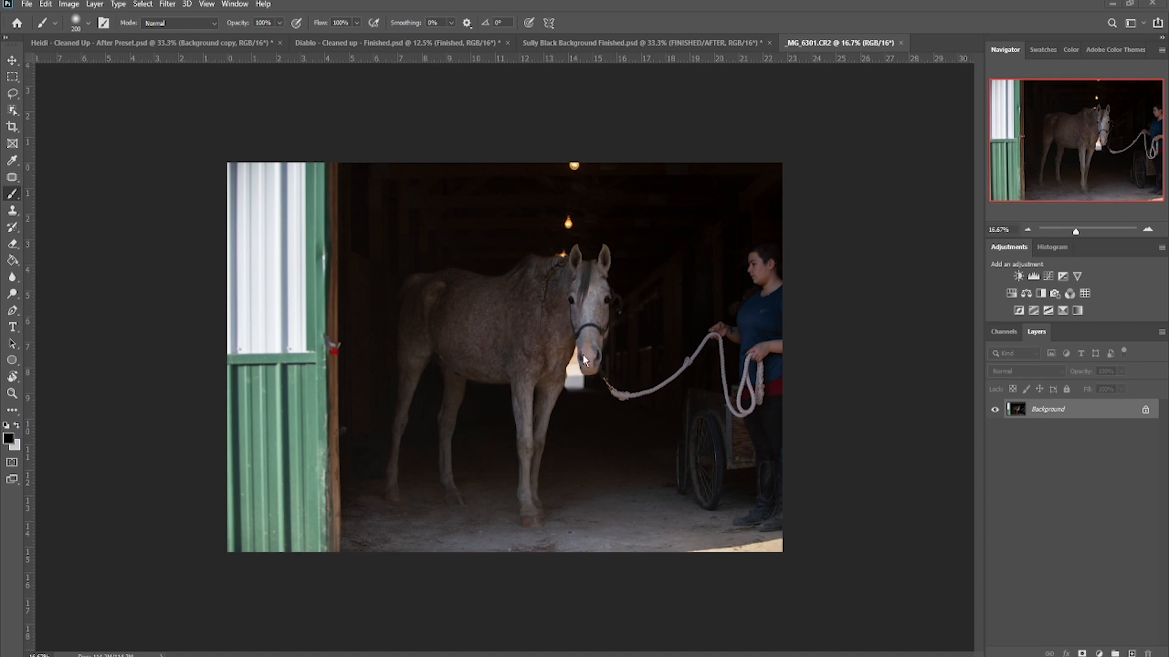
# - Review the finished Heidi, Diablo and Sully edits, toggling their top layer or group to compare each with its original
pyautogui.click(165, 43)
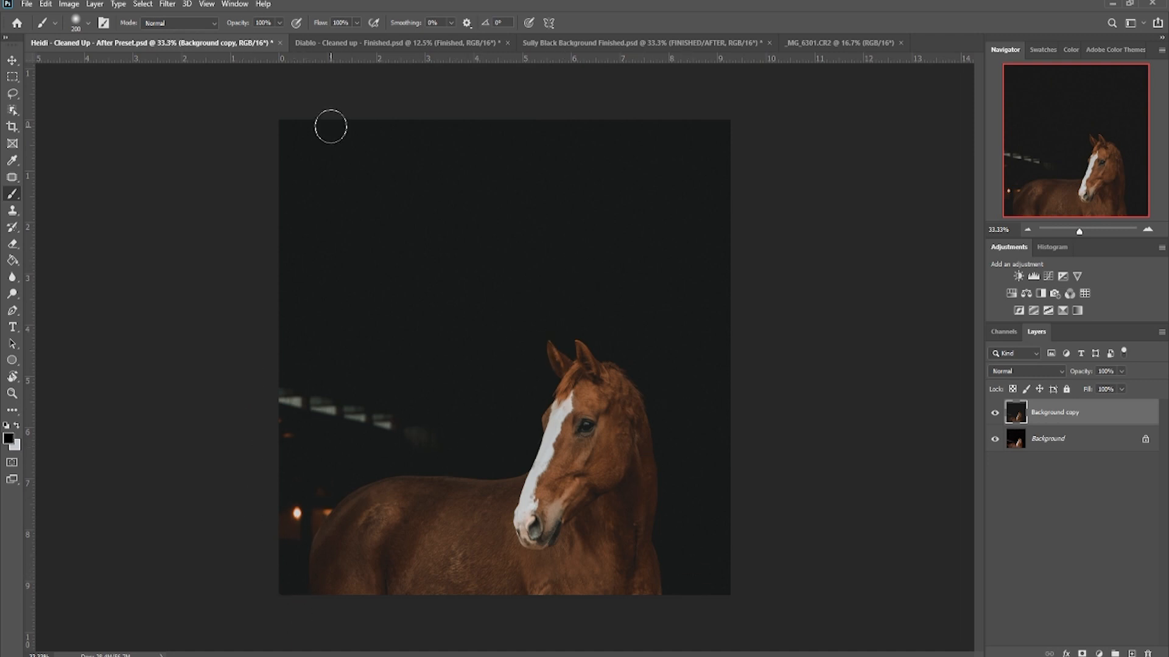
pyautogui.click(319, 44)
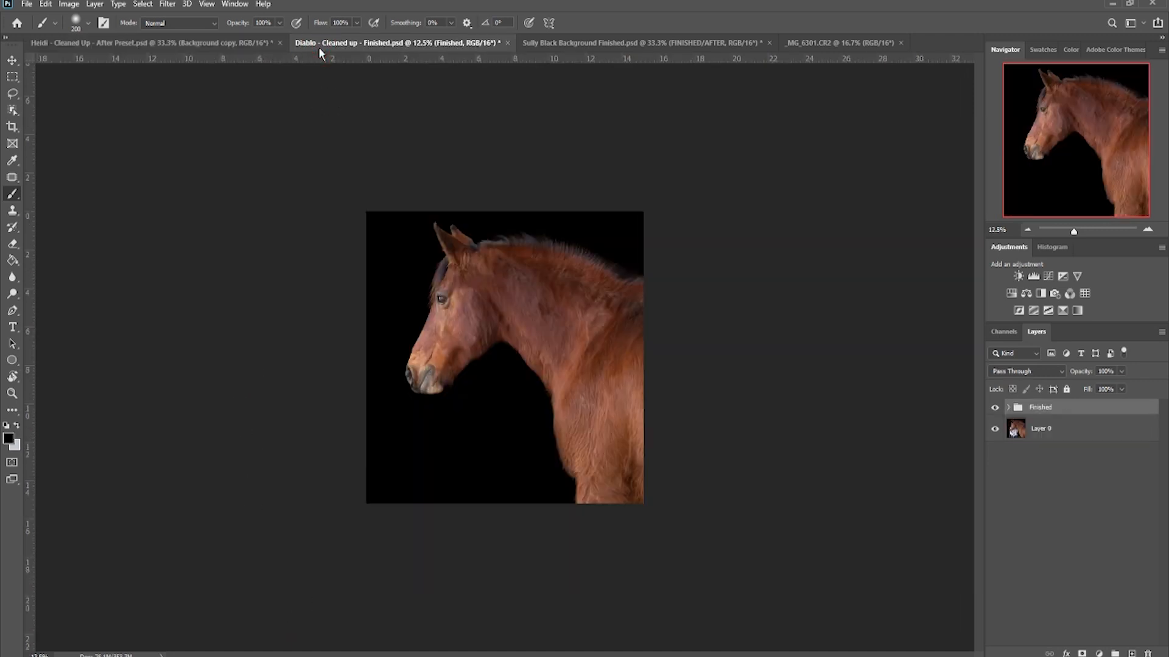
pyautogui.click(995, 407)
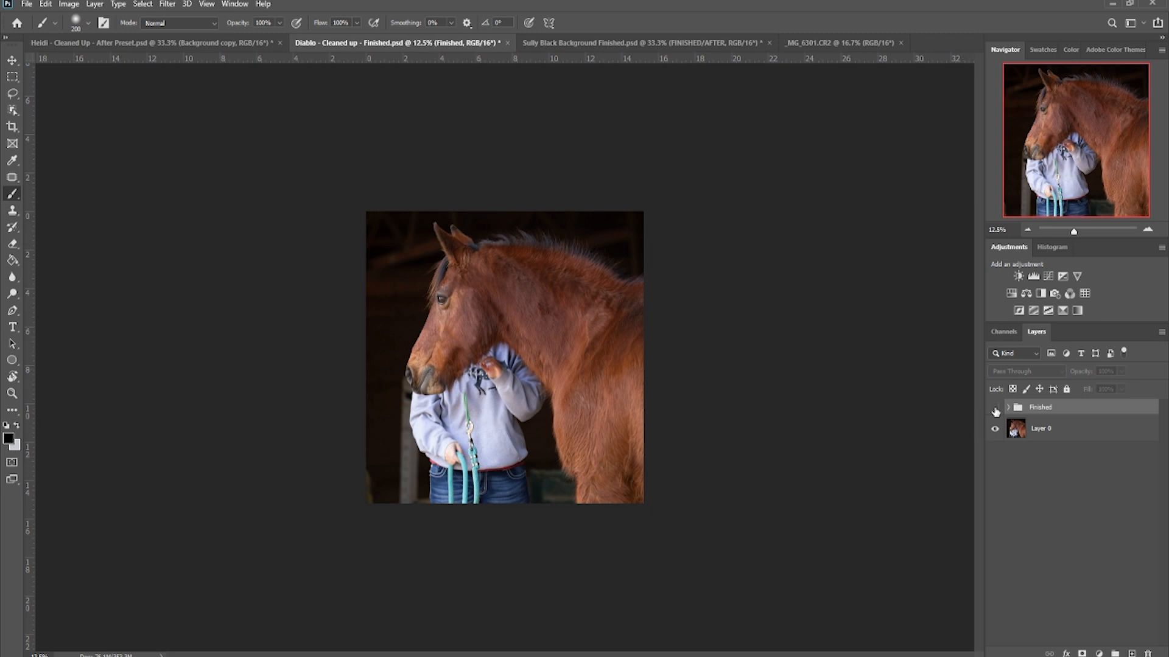
pyautogui.click(996, 409)
pyautogui.click(568, 42)
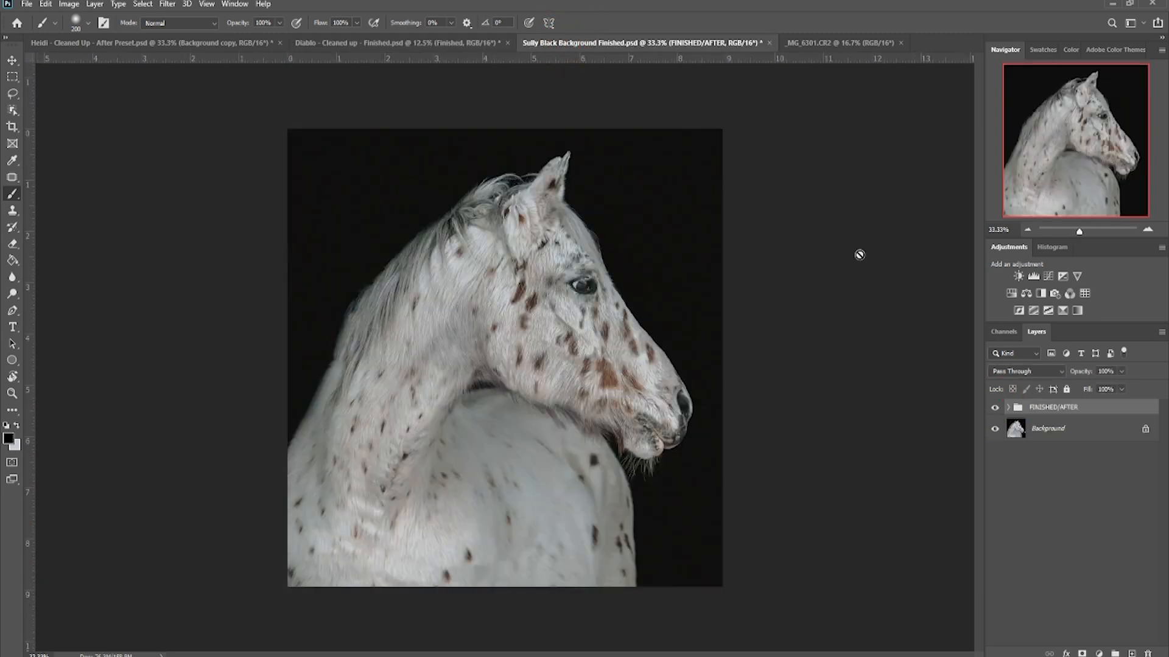
pyautogui.click(995, 408)
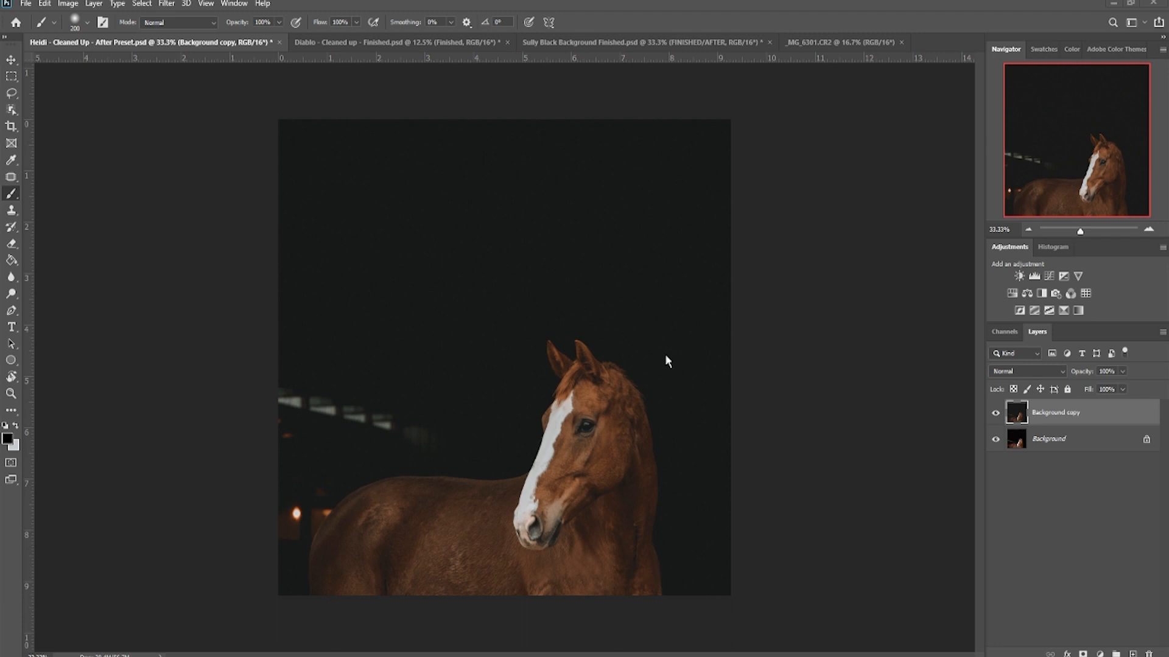
pyautogui.click(996, 414)
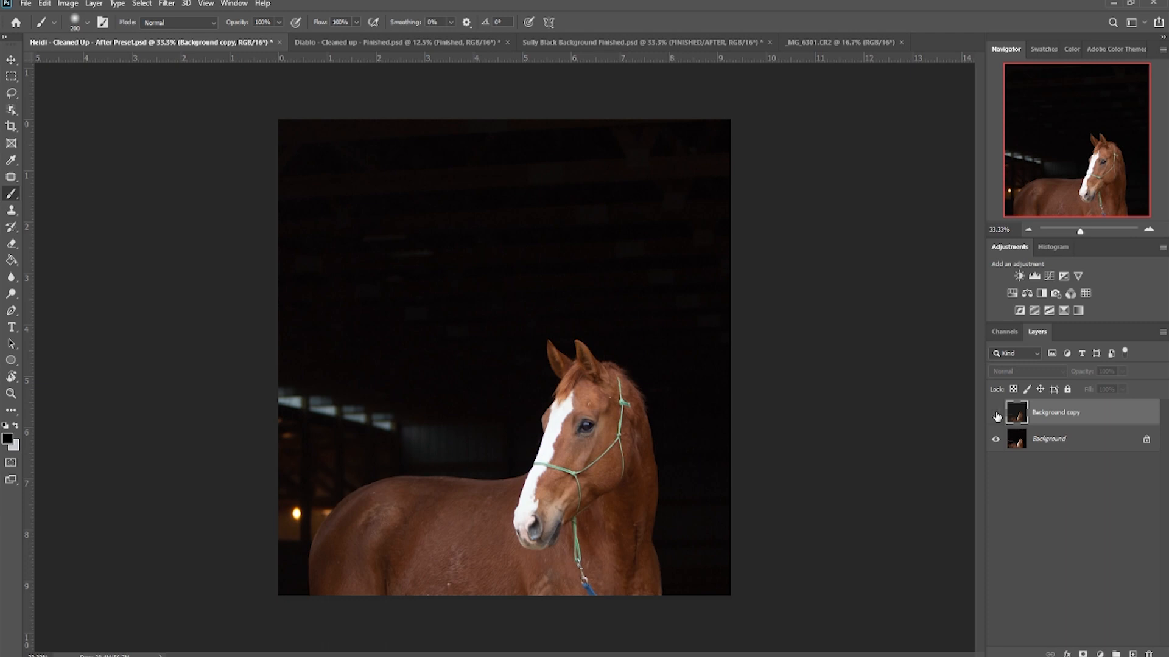
pyautogui.click(996, 414)
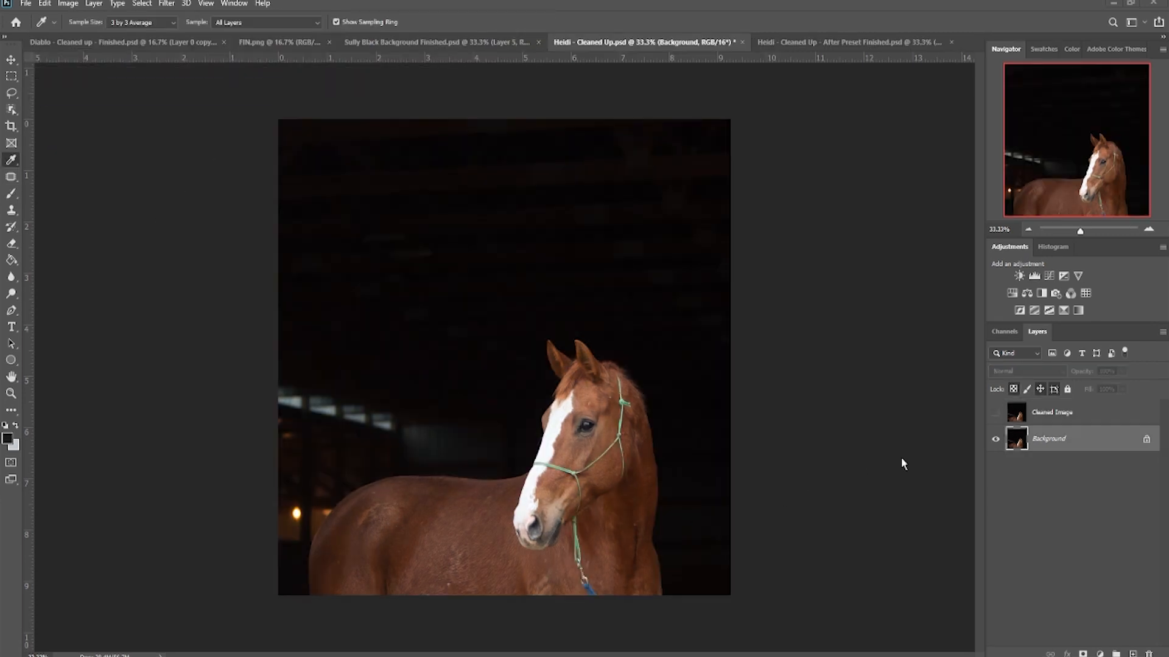
# - Show the Cleaned Image layer in Heidi - Cleaned Up.psd, toggling it to compare with the original
pyautogui.click(996, 414)
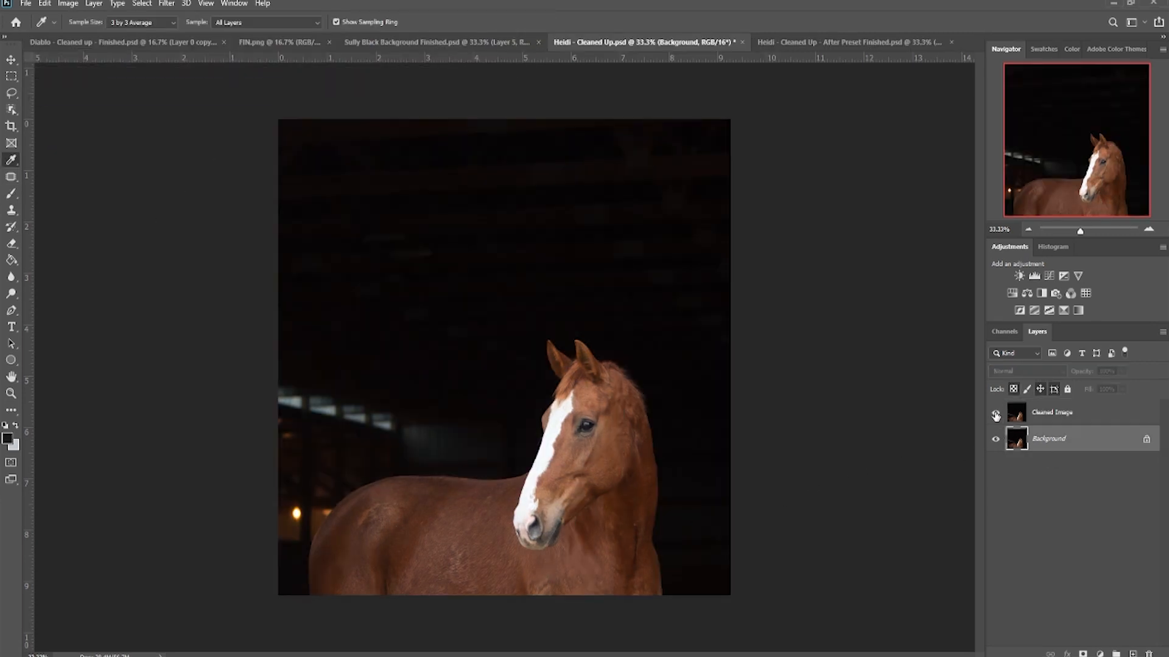
pyautogui.click(996, 414)
pyautogui.click(996, 416)
pyautogui.click(996, 416)
pyautogui.click(996, 415)
# - Add a Solid Color fill layer in pure black (000000) between the Cleaned Image and Background layers
pyautogui.click(1099, 655)
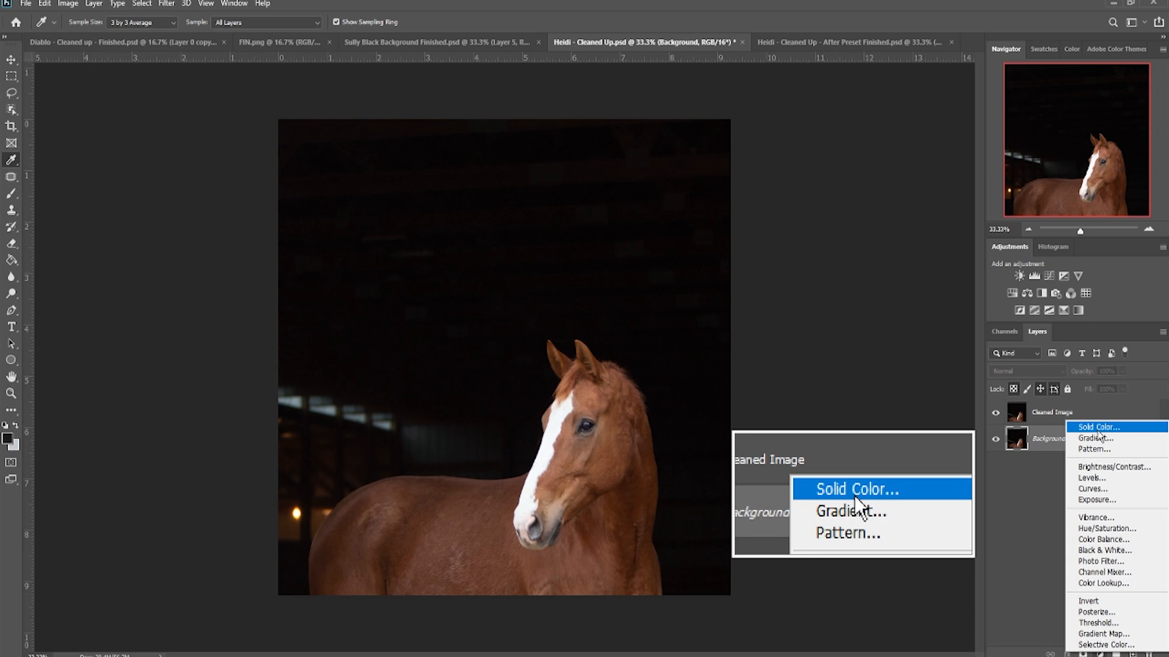
pyautogui.click(1099, 427)
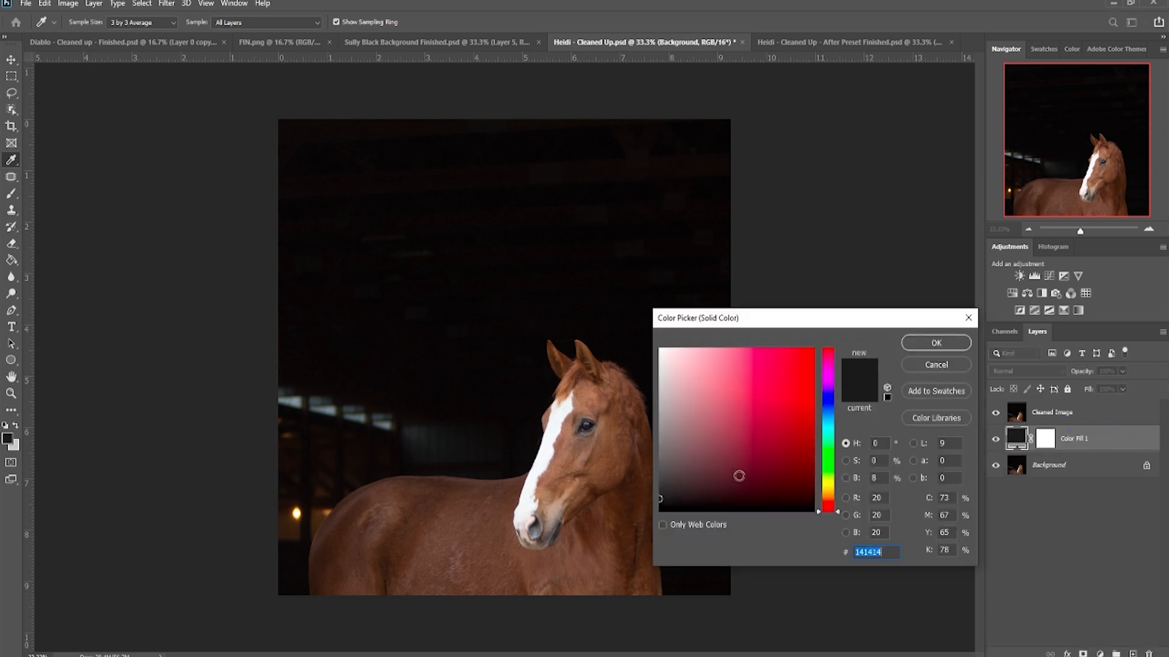
pyautogui.moveTo(659, 504); pyautogui.dragTo(652, 518)
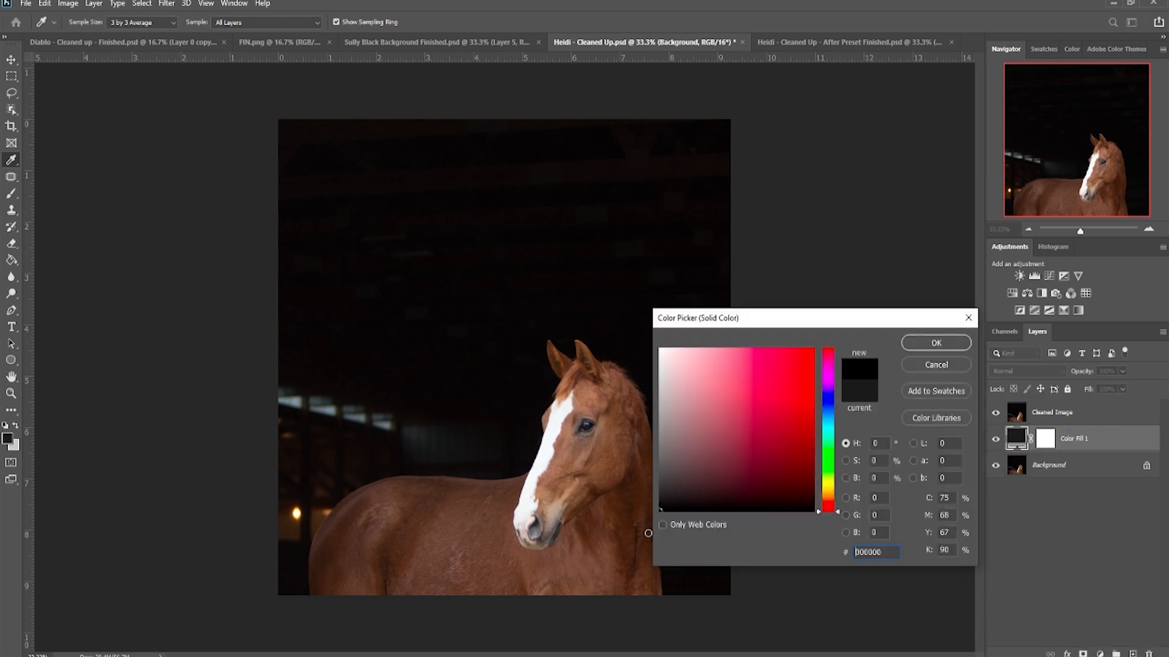
pyautogui.click(919, 345)
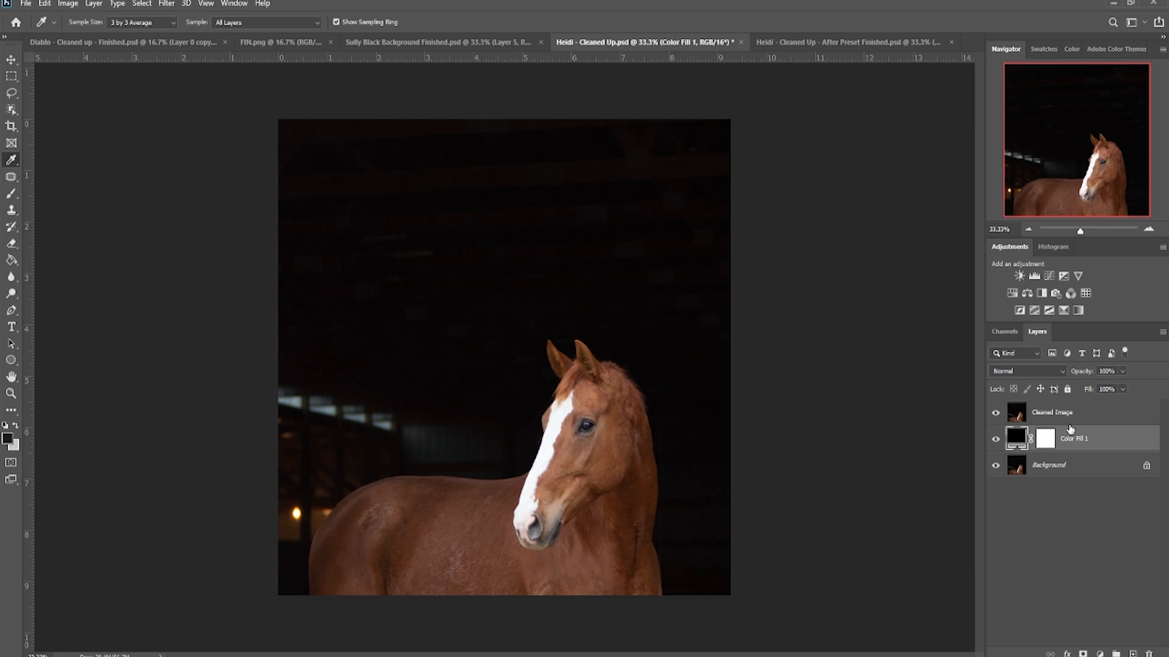
# - Add a layer mask to the Cleaned Image layer, inverting it to black and back to white
pyautogui.click(1068, 418)
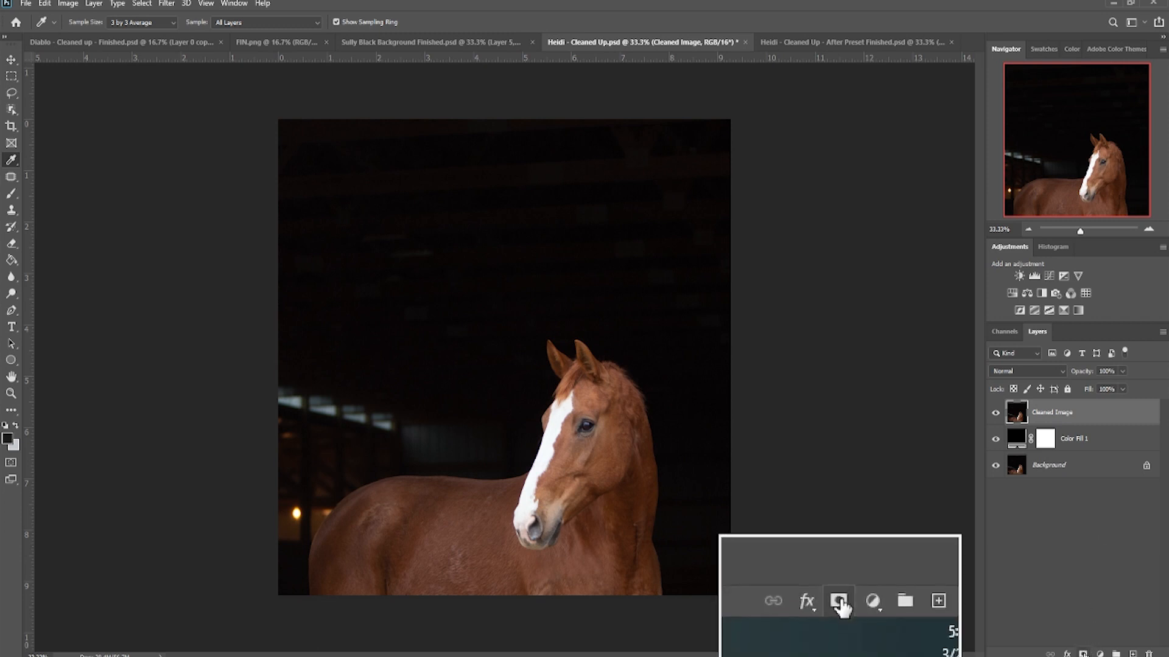
pyautogui.click(1083, 654)
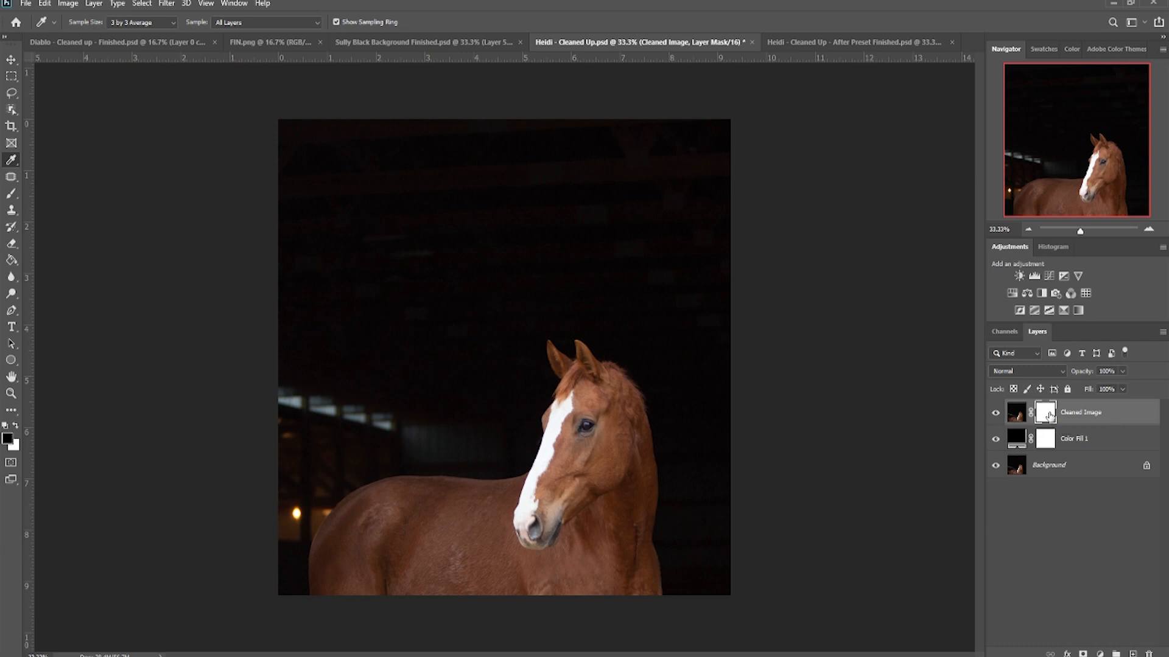
pyautogui.hotkey('ctrl', 'i')
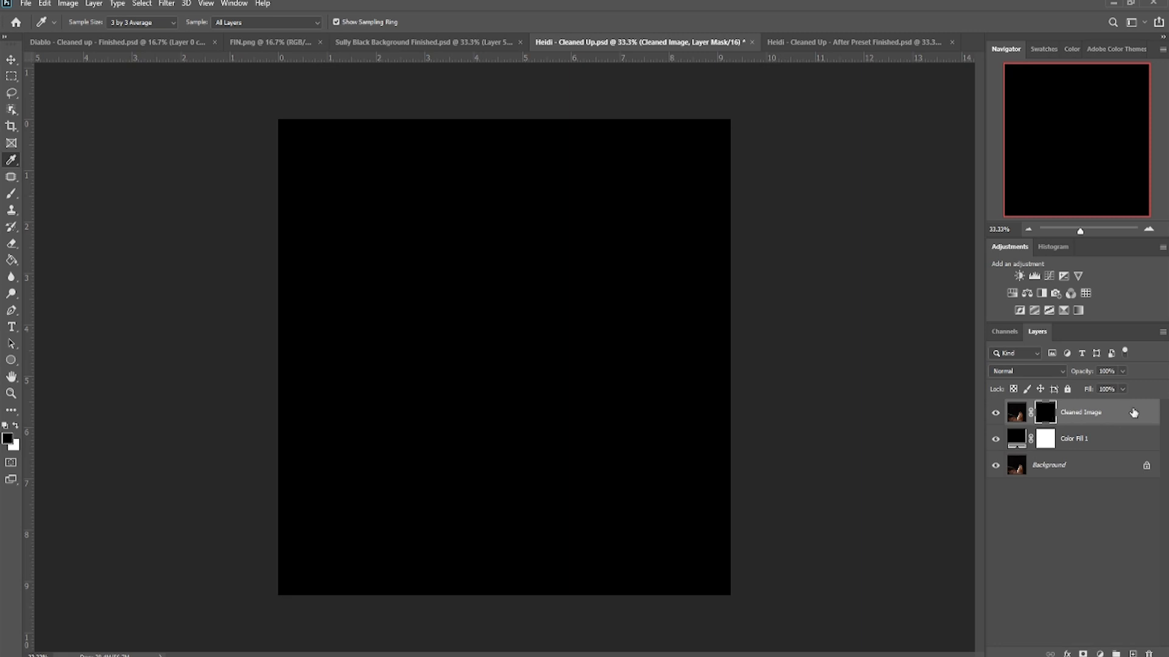
pyautogui.hotkey('ctrl', 'i')
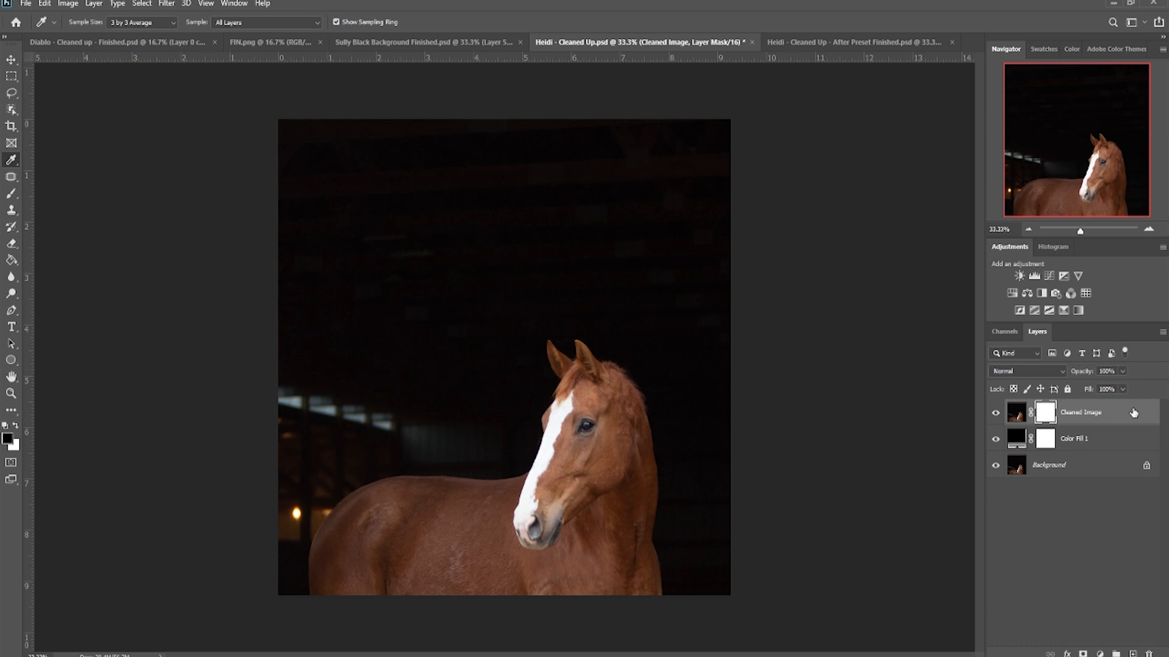
# - Paint black on the Cleaned Image mask with a 700 px brush to hide the barn background above and left of the horse
pyautogui.click(11, 194)
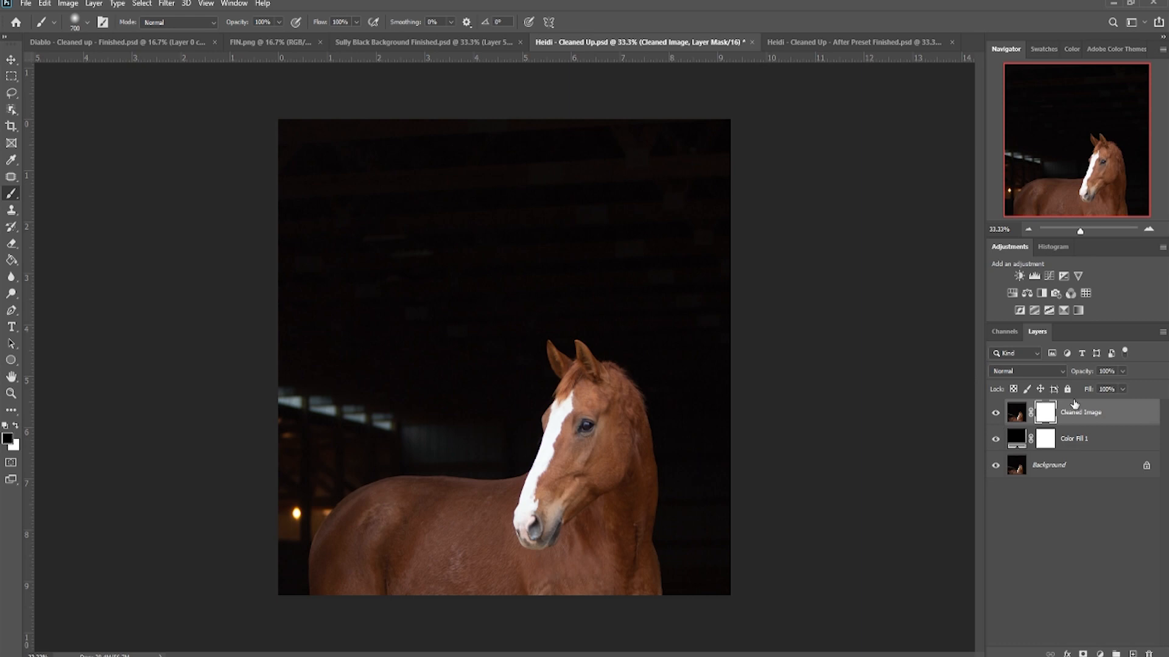
pyautogui.moveTo(453, 284)
pyautogui.mouseDown()
pyautogui.moveTo(413, 261)
pyautogui.moveTo(626, 203)
pyautogui.moveTo(384, 175)
pyautogui.moveTo(471, 180)
pyautogui.moveTo(392, 157)
pyautogui.mouseUp()
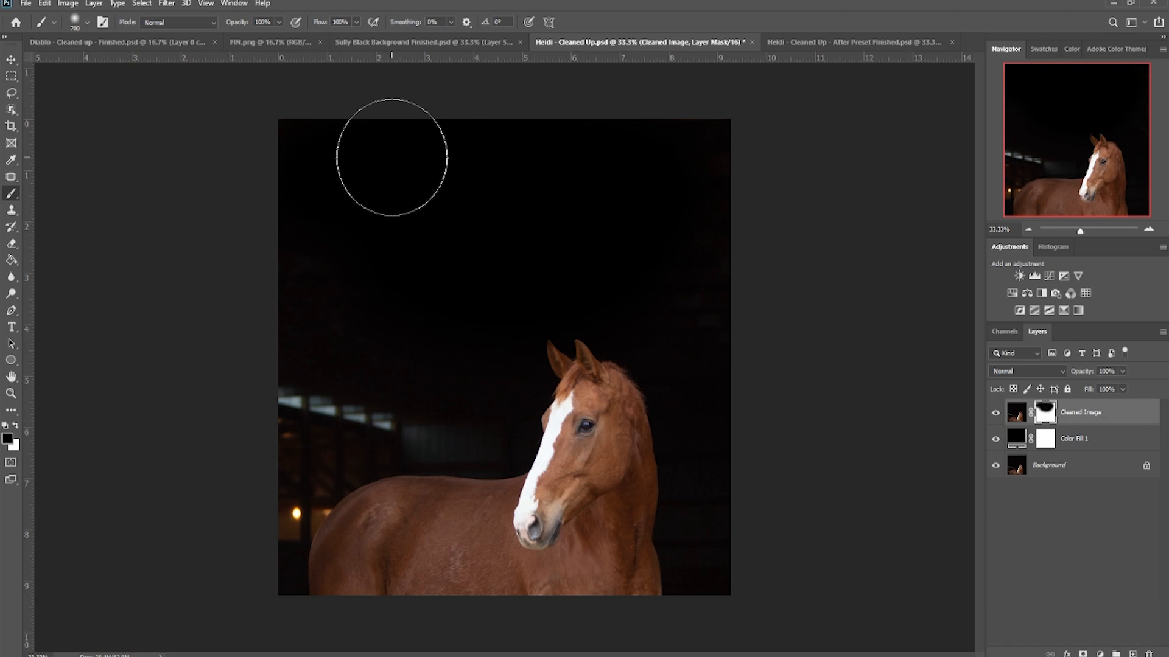
pyautogui.moveTo(394, 152)
pyautogui.mouseDown()
pyautogui.moveTo(443, 136)
pyautogui.moveTo(721, 152)
pyautogui.moveTo(715, 292)
pyautogui.moveTo(670, 162)
pyautogui.moveTo(396, 250)
pyautogui.moveTo(399, 293)
pyautogui.moveTo(444, 351)
pyautogui.moveTo(276, 417)
pyautogui.moveTo(239, 514)
pyautogui.moveTo(235, 605)
pyautogui.moveTo(248, 507)
pyautogui.mouseUp()
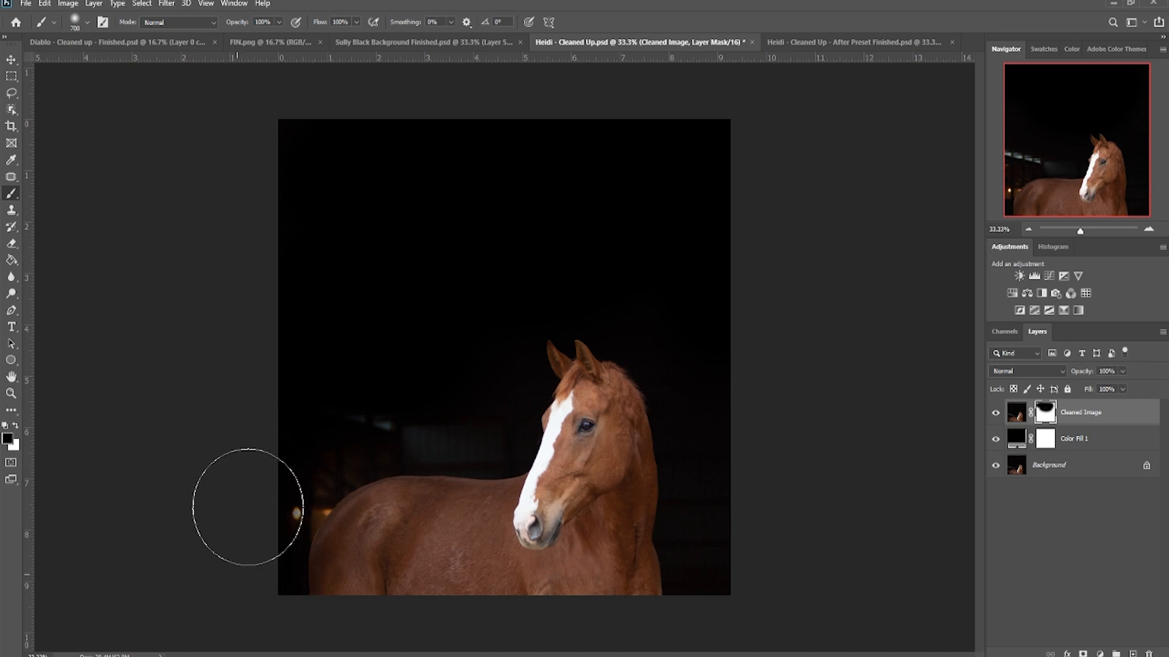
# - Reduce the brush to 300 px and mask out the remaining barn lights and background closer to the horse's back
pyautogui.press('[')
pyautogui.press('[')
pyautogui.press('[')
pyautogui.press('[')
pyautogui.moveTo(415, 407)
pyautogui.mouseDown()
pyautogui.moveTo(347, 416)
pyautogui.moveTo(269, 548)
pyautogui.mouseUp()
pyautogui.moveTo(323, 402)
pyautogui.mouseDown()
pyautogui.moveTo(295, 464)
pyautogui.moveTo(303, 491)
pyautogui.moveTo(474, 403)
pyautogui.mouseUp()
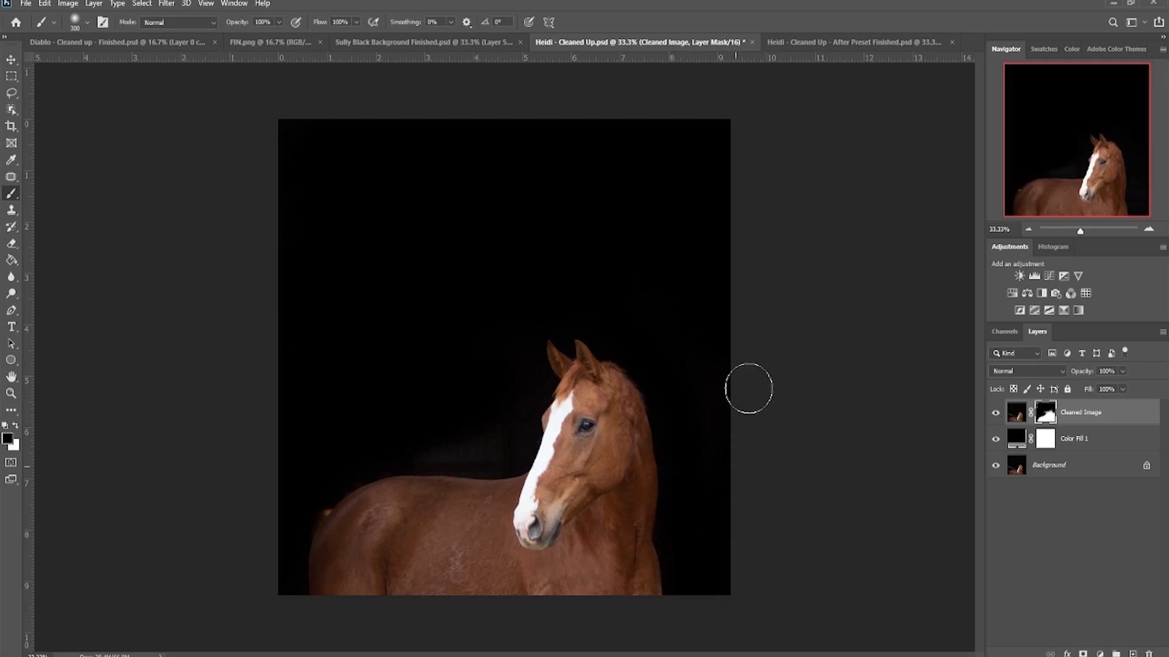
# - Display the mask as a red overlay and mask out the missed background between the horse's face and back
pyautogui.click(1149, 229)
pyautogui.click(1150, 229)
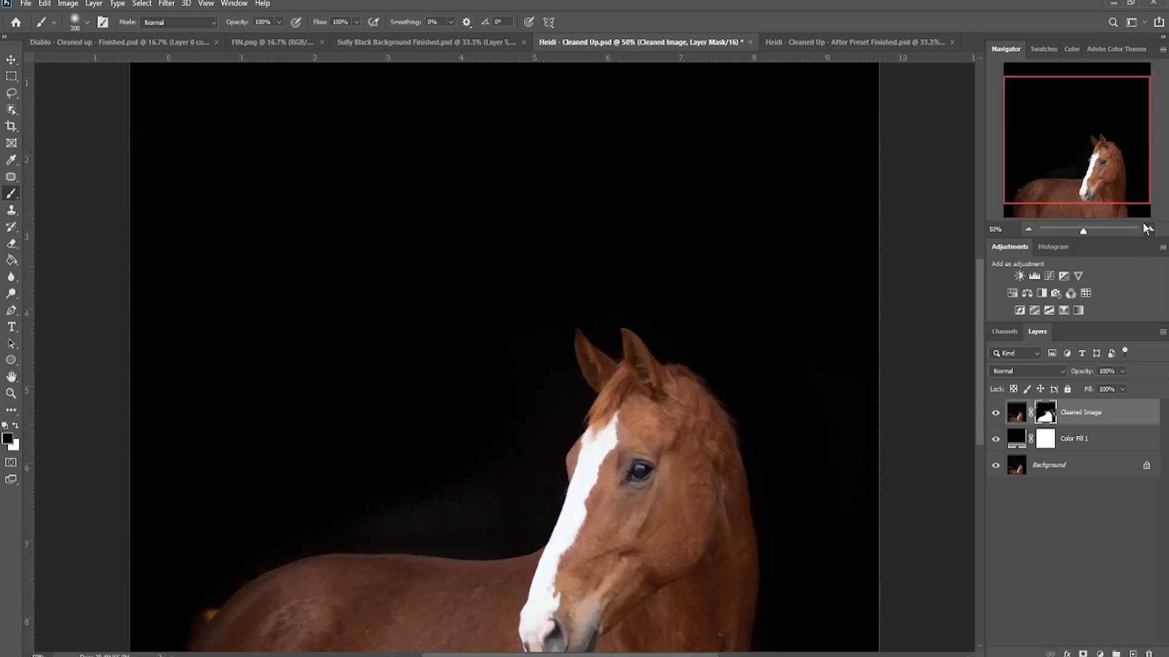
pyautogui.click(1149, 229)
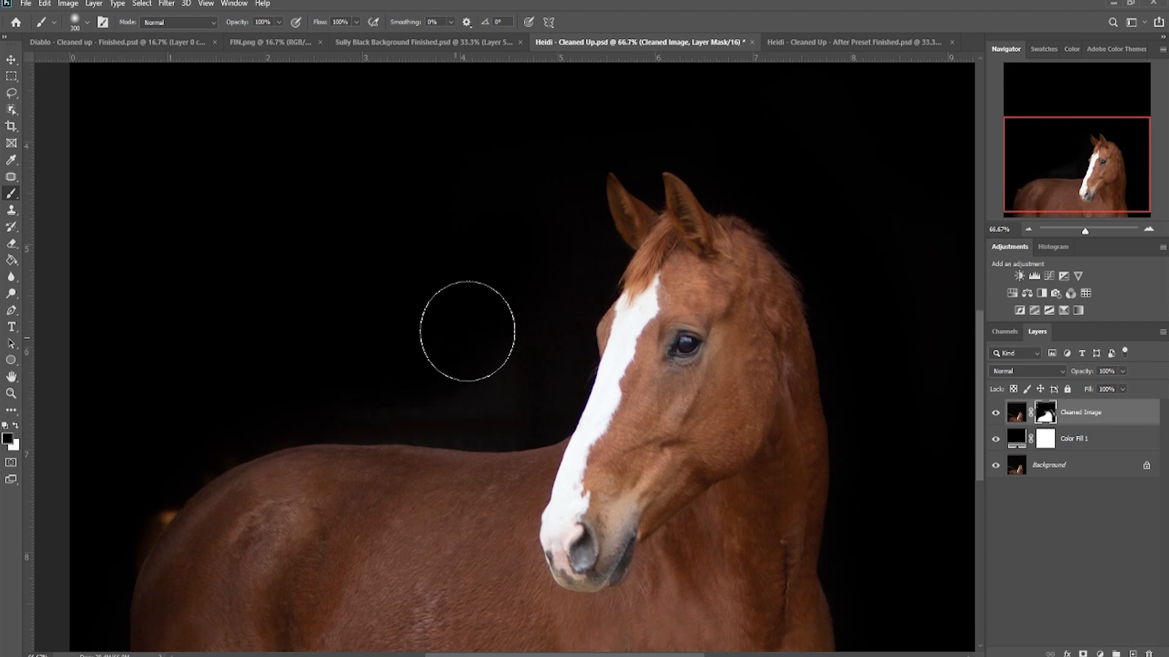
pyautogui.press('\\')
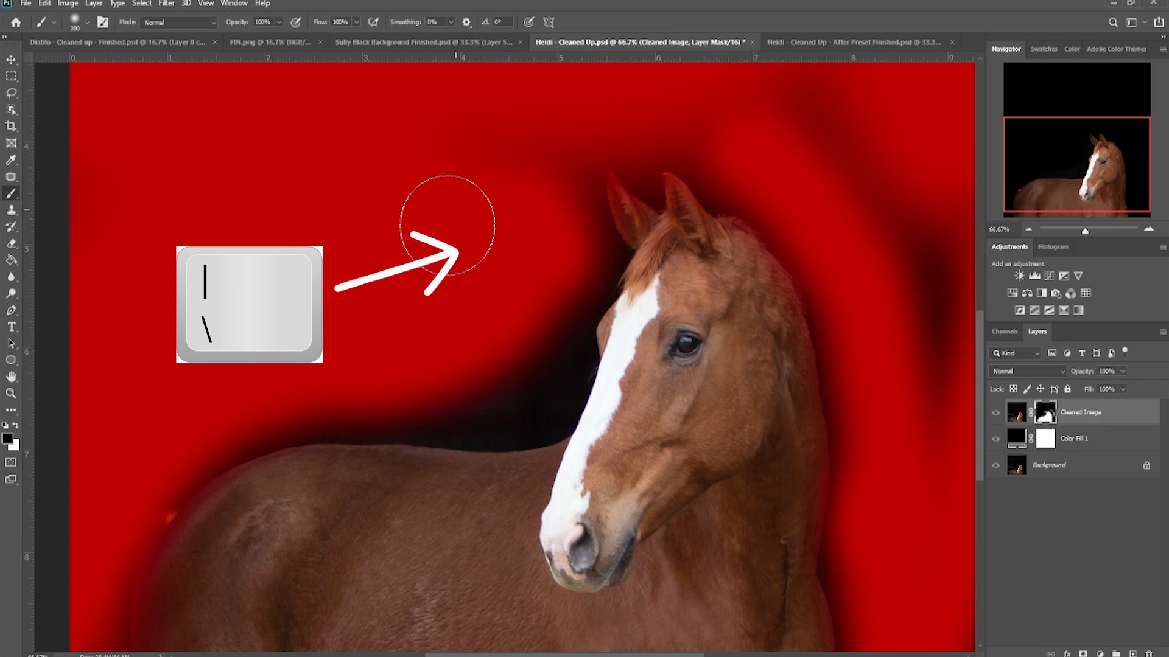
pyautogui.moveTo(446, 219)
pyautogui.mouseDown()
pyautogui.moveTo(472, 318)
pyautogui.moveTo(439, 389)
pyautogui.moveTo(533, 355)
pyautogui.mouseUp()
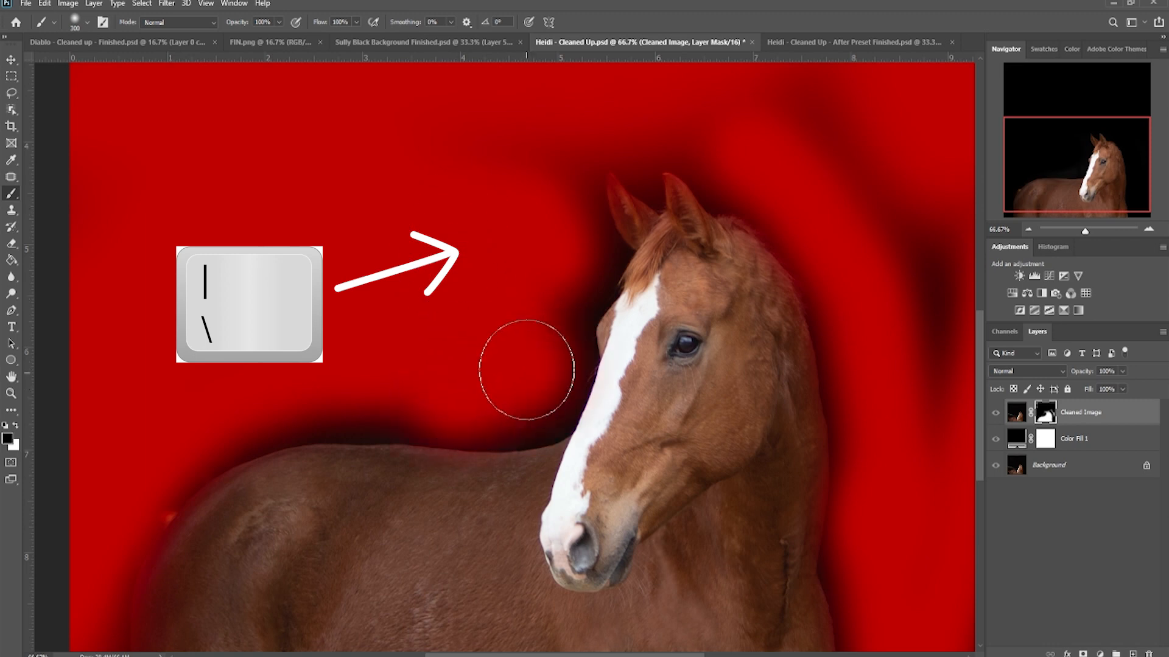
# - Reduce the brush to 80 px and mask the background closely along the horse's forehead and around its ears
pyautogui.press('[')
pyautogui.press('[')
pyautogui.press('[')
pyautogui.press('[')
pyautogui.press('[')
pyautogui.press('[')
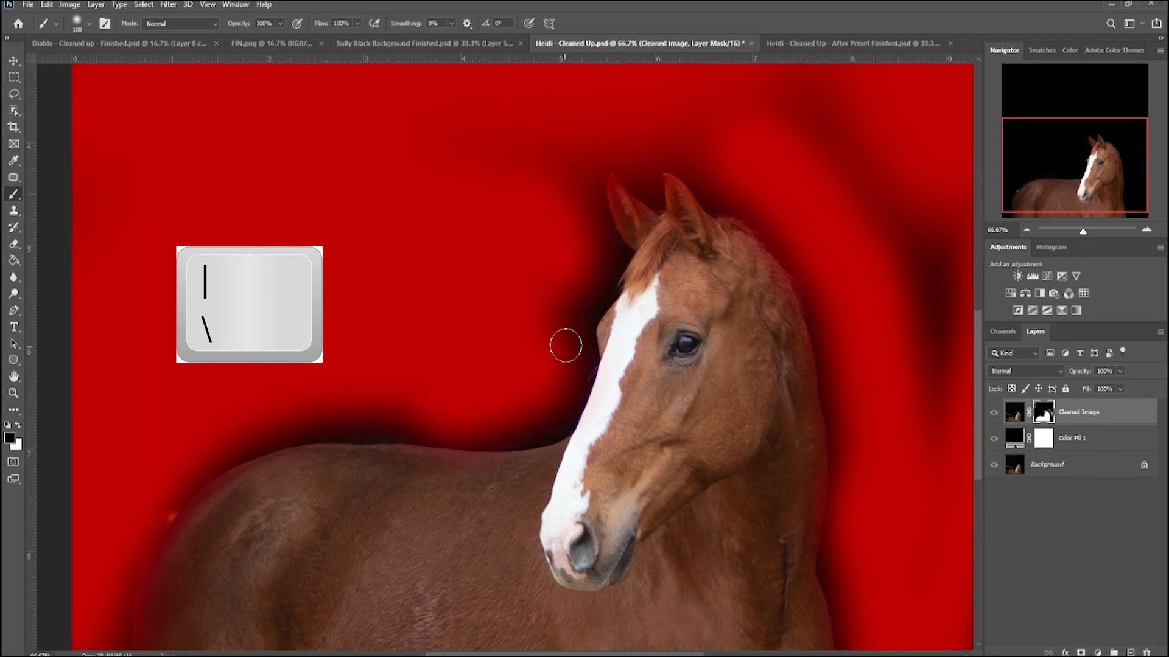
pyautogui.press('[')
pyautogui.press('[')
pyautogui.moveTo(568, 339)
pyautogui.mouseDown()
pyautogui.moveTo(602, 264)
pyautogui.moveTo(544, 333)
pyautogui.moveTo(564, 286)
pyautogui.moveTo(596, 264)
pyautogui.moveTo(600, 248)
pyautogui.moveTo(568, 198)
pyautogui.mouseUp()
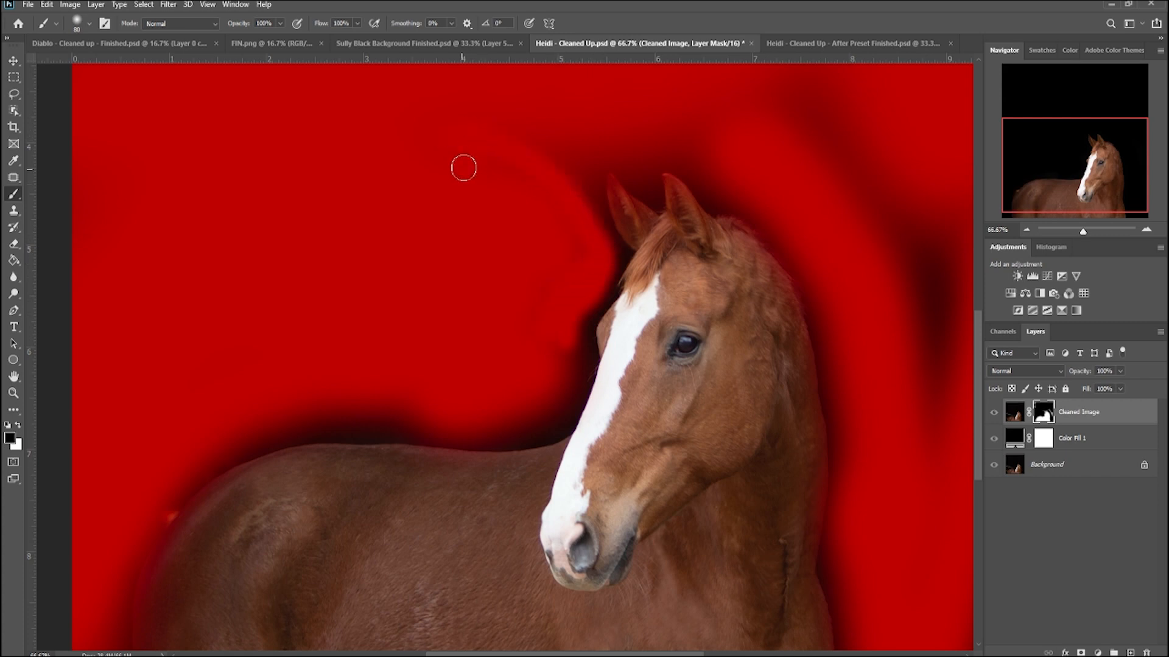
pyautogui.moveTo(647, 185)
pyautogui.mouseDown()
pyautogui.moveTo(587, 145)
pyautogui.moveTo(458, 122)
pyautogui.moveTo(582, 174)
pyautogui.moveTo(589, 200)
pyautogui.moveTo(575, 178)
pyautogui.mouseUp()
# - Enlarge the brush to 200 px and mask the uneven background patches behind the horse's neck and between its face and back
pyautogui.press(']')
pyautogui.press(']')
pyautogui.press(']')
pyautogui.press(']')
pyautogui.press(']')
pyautogui.press(']')
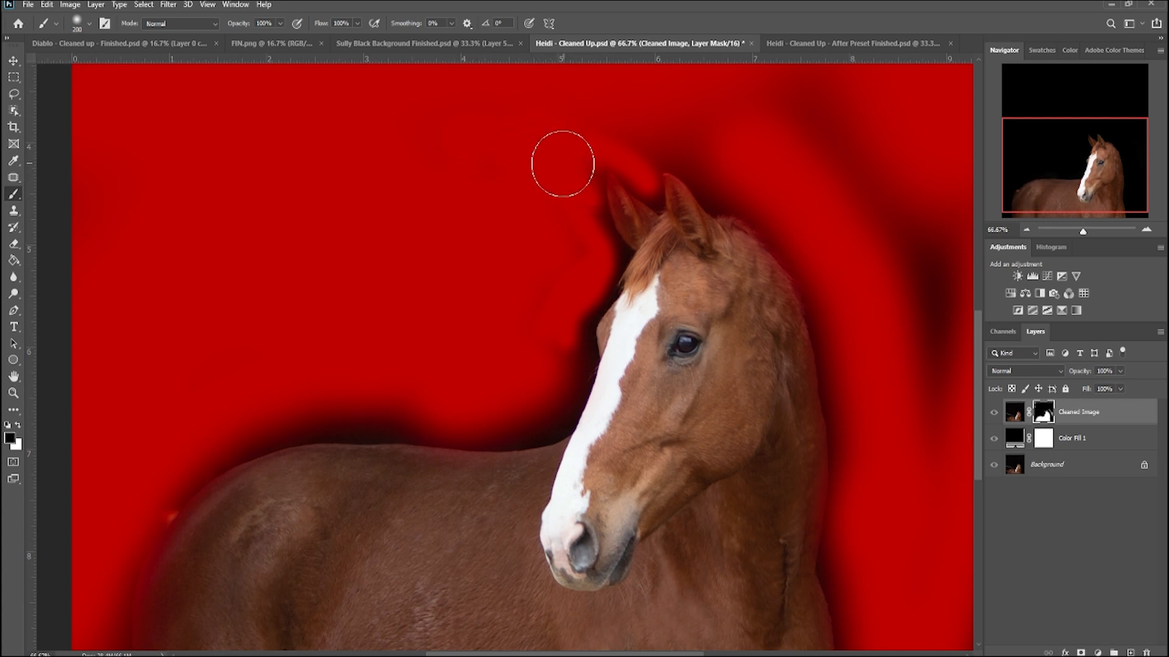
pyautogui.moveTo(764, 96)
pyautogui.mouseDown()
pyautogui.moveTo(881, 226)
pyautogui.moveTo(944, 365)
pyautogui.mouseUp()
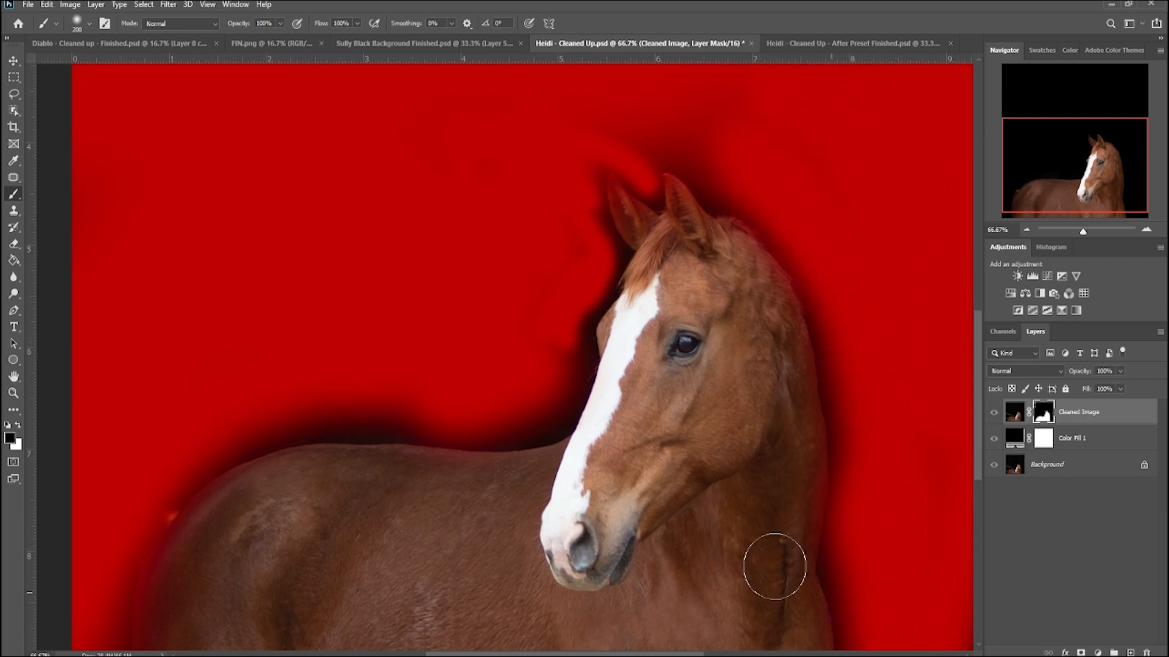
pyautogui.moveTo(525, 389)
pyautogui.mouseDown()
pyautogui.moveTo(548, 369)
pyautogui.moveTo(545, 300)
pyautogui.moveTo(569, 257)
pyautogui.moveTo(564, 231)
pyautogui.moveTo(585, 247)
pyautogui.moveTo(576, 280)
pyautogui.moveTo(585, 272)
pyautogui.moveTo(565, 291)
pyautogui.moveTo(558, 341)
pyautogui.mouseUp()
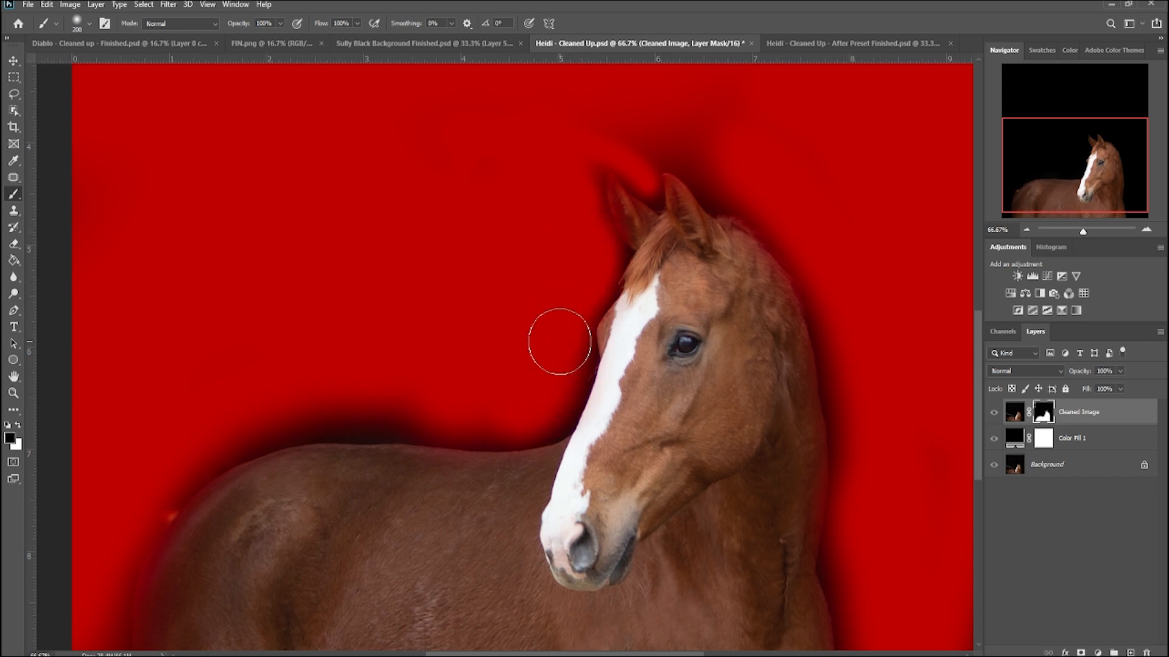
# - Paint white on the mask with a 35 px brush to restore both ears and the mane along the back of the neck
pyautogui.click(17, 430)
pyautogui.press('[')
pyautogui.press('[')
pyautogui.press('[')
pyautogui.press('[')
pyautogui.press('[')
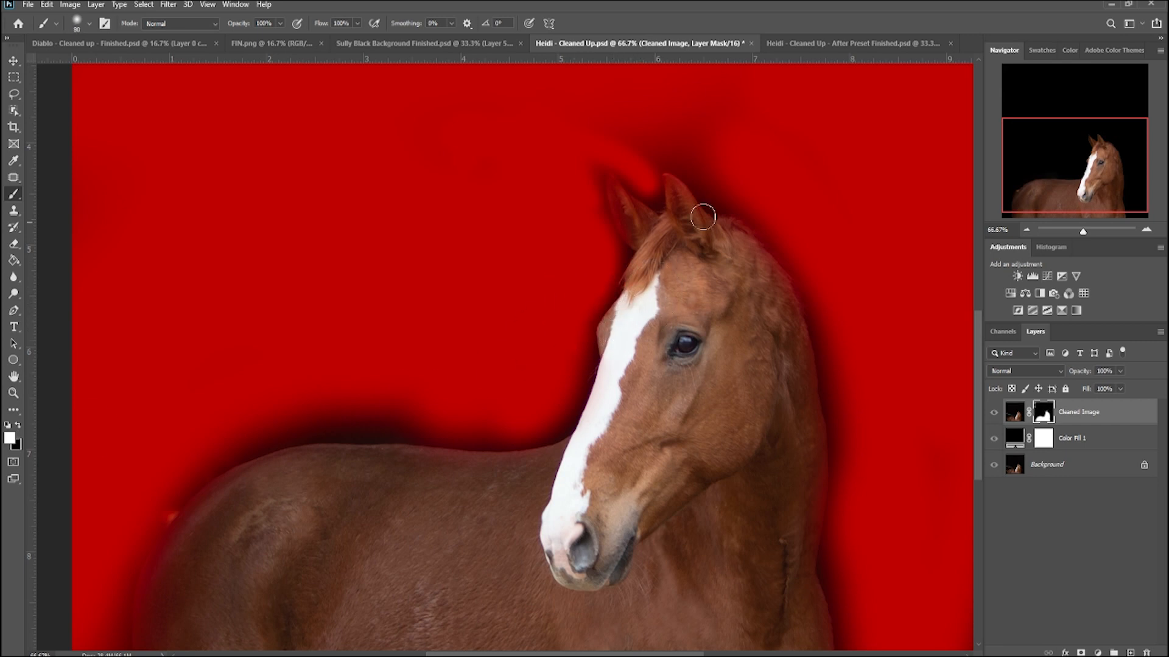
pyautogui.press('[')
pyautogui.press('[')
pyautogui.moveTo(613, 182)
pyautogui.mouseDown()
pyautogui.moveTo(635, 245)
pyautogui.moveTo(619, 229)
pyautogui.moveTo(625, 239)
pyautogui.moveTo(615, 189)
pyautogui.moveTo(652, 228)
pyautogui.moveTo(636, 208)
pyautogui.moveTo(665, 222)
pyautogui.moveTo(669, 184)
pyautogui.moveTo(709, 235)
pyautogui.mouseUp()
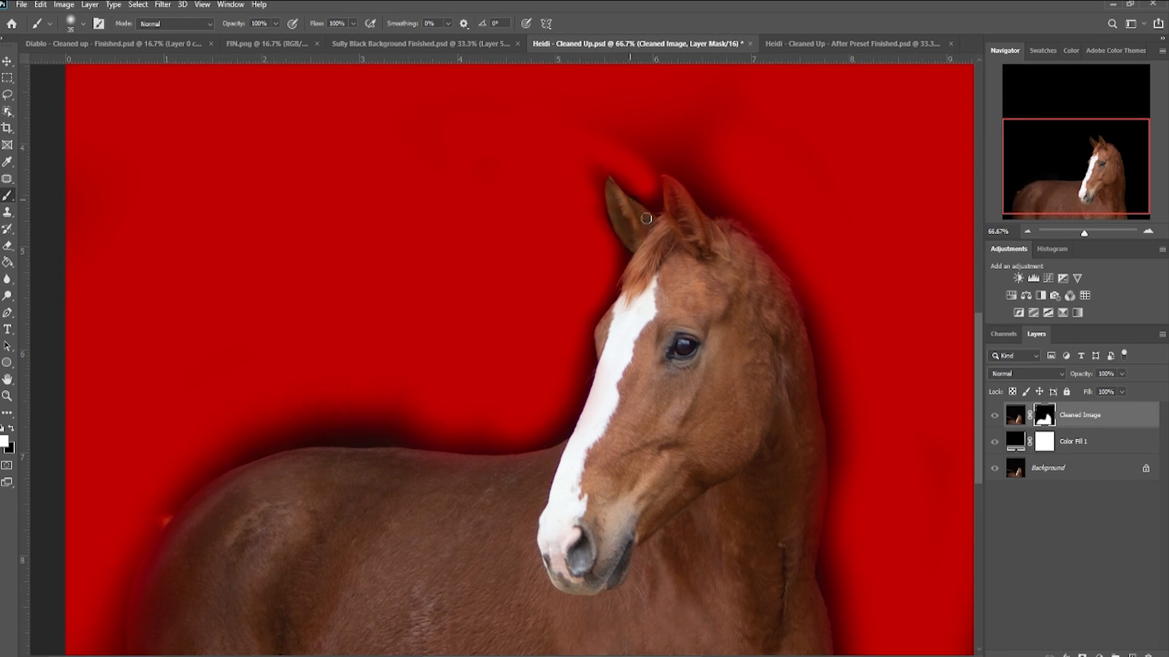
pyautogui.moveTo(666, 180); pyautogui.dragTo(669, 188)
pyautogui.moveTo(720, 236)
pyautogui.mouseDown()
pyautogui.moveTo(764, 250)
pyautogui.moveTo(801, 339)
pyautogui.mouseUp()
# - Paint black along the horse's rump and back, enlarging the brush to 175 px to clean up the background edge
pyautogui.press(']')
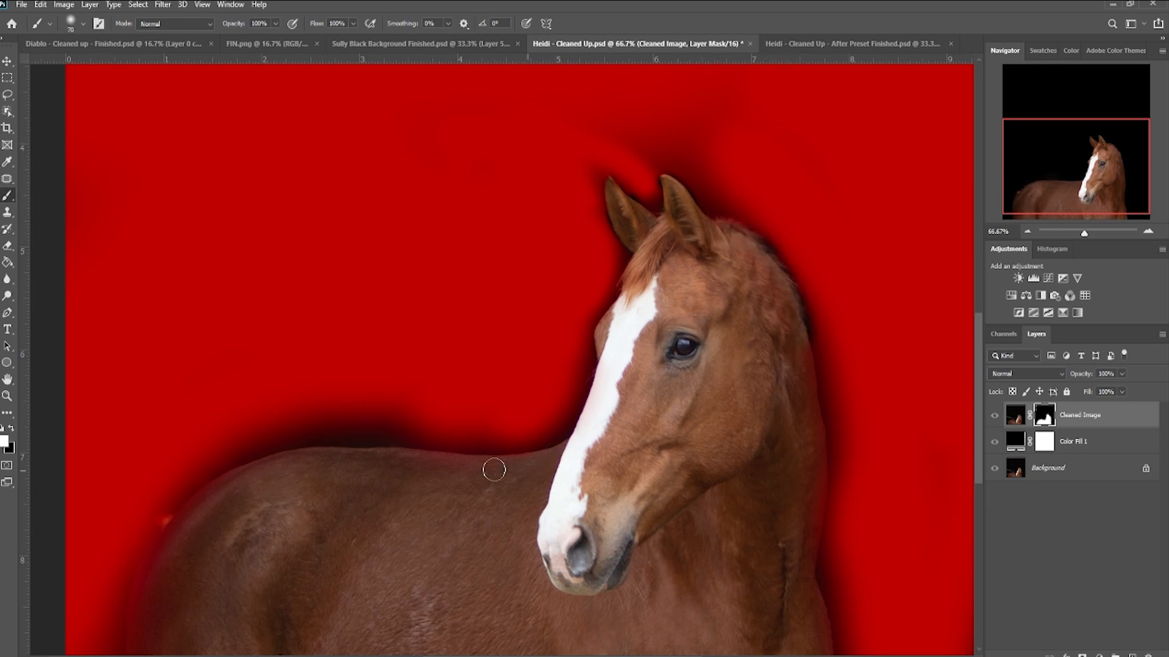
pyautogui.moveTo(1068, 189); pyautogui.dragTo(1068, 195)
pyautogui.click(10, 428)
pyautogui.moveTo(151, 492)
pyautogui.mouseDown()
pyautogui.moveTo(210, 431)
pyautogui.moveTo(157, 475)
pyautogui.moveTo(131, 524)
pyautogui.moveTo(108, 652)
pyautogui.mouseUp()
pyautogui.press(']')
pyautogui.press(']')
pyautogui.press(']')
pyautogui.press(']')
pyautogui.press(']')
pyautogui.press(']')
pyautogui.moveTo(365, 364)
pyautogui.mouseDown()
pyautogui.moveTo(398, 360)
pyautogui.moveTo(384, 373)
pyautogui.moveTo(266, 379)
pyautogui.moveTo(172, 434)
pyautogui.moveTo(98, 546)
pyautogui.moveTo(86, 640)
pyautogui.moveTo(119, 520)
pyautogui.moveTo(289, 401)
pyautogui.moveTo(524, 386)
pyautogui.mouseUp()
pyautogui.press('x')
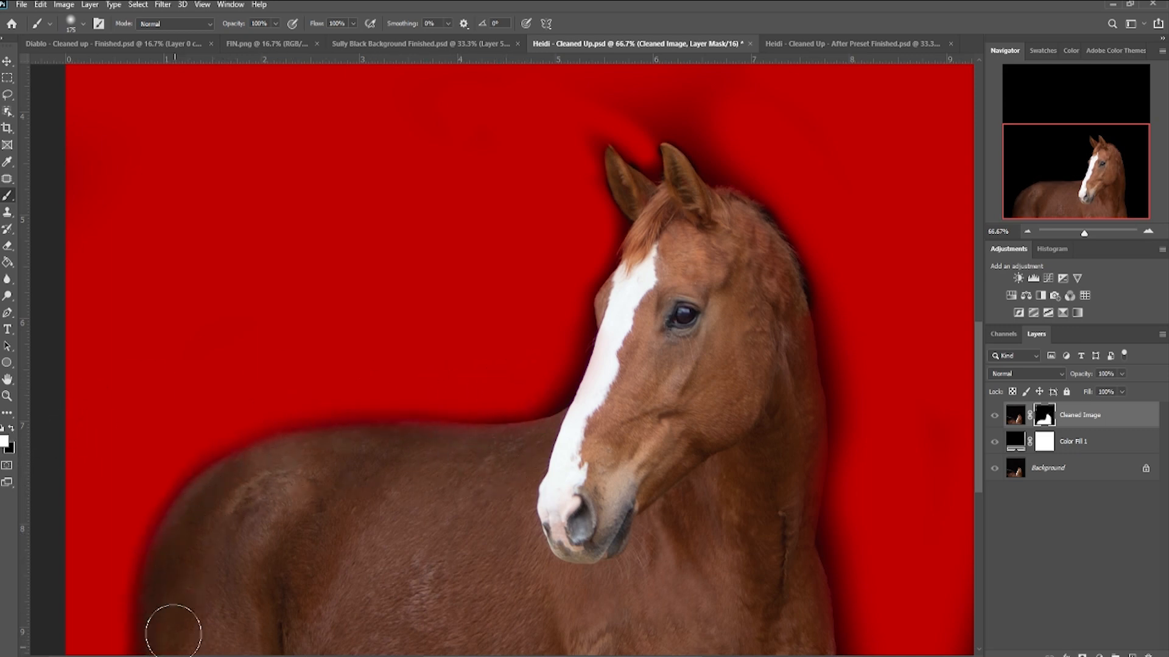
# - Enlarge the black brush to 400 px, mask the leftover patches in the open background, and hide the red overlay
pyautogui.scroll(3, 374, 366)
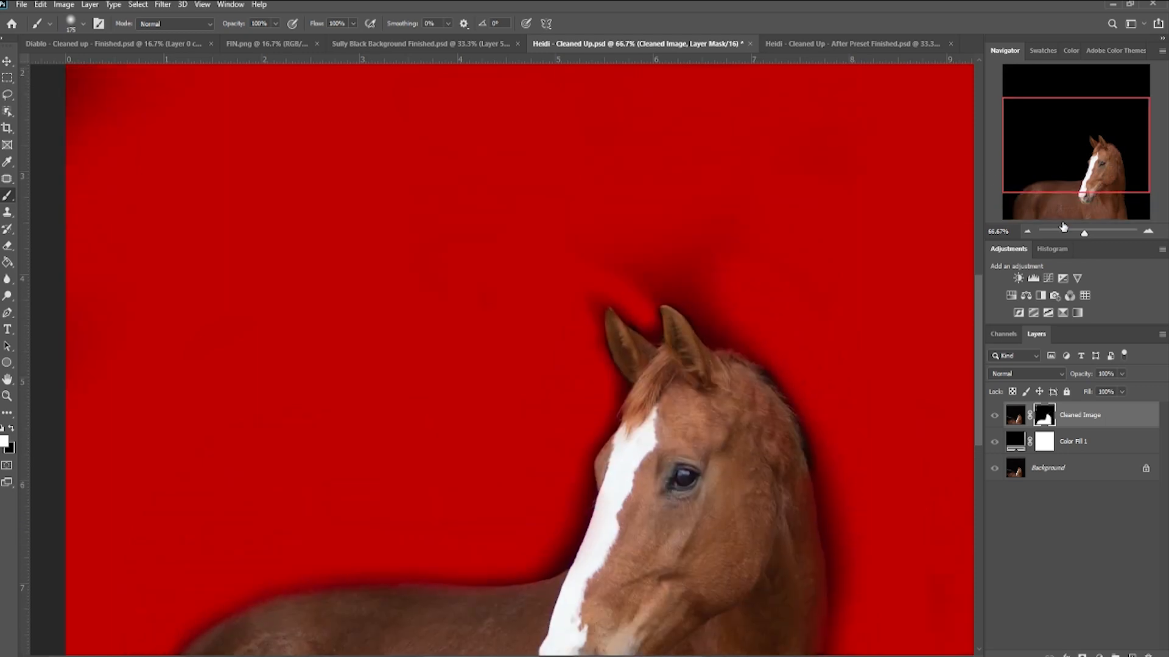
pyautogui.scroll(-2, 380, 227)
pyautogui.press(']')
pyautogui.press(']')
pyautogui.press(']')
pyautogui.press(']')
pyautogui.click(283, 131)
pyautogui.click(12, 428)
pyautogui.moveTo(289, 139)
pyautogui.mouseDown()
pyautogui.moveTo(758, 153)
pyautogui.moveTo(528, 291)
pyautogui.moveTo(717, 412)
pyautogui.moveTo(462, 296)
pyautogui.moveTo(741, 561)
pyautogui.mouseUp()
pyautogui.press('\\')
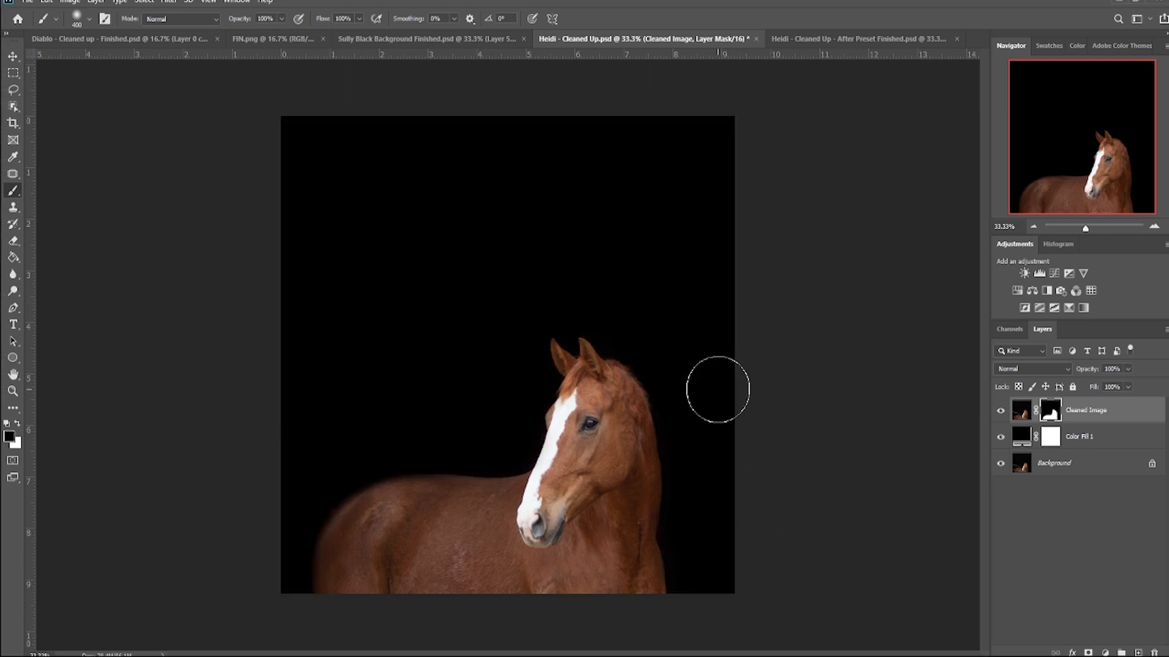
pyautogui.press('\\')
pyautogui.press('\\')
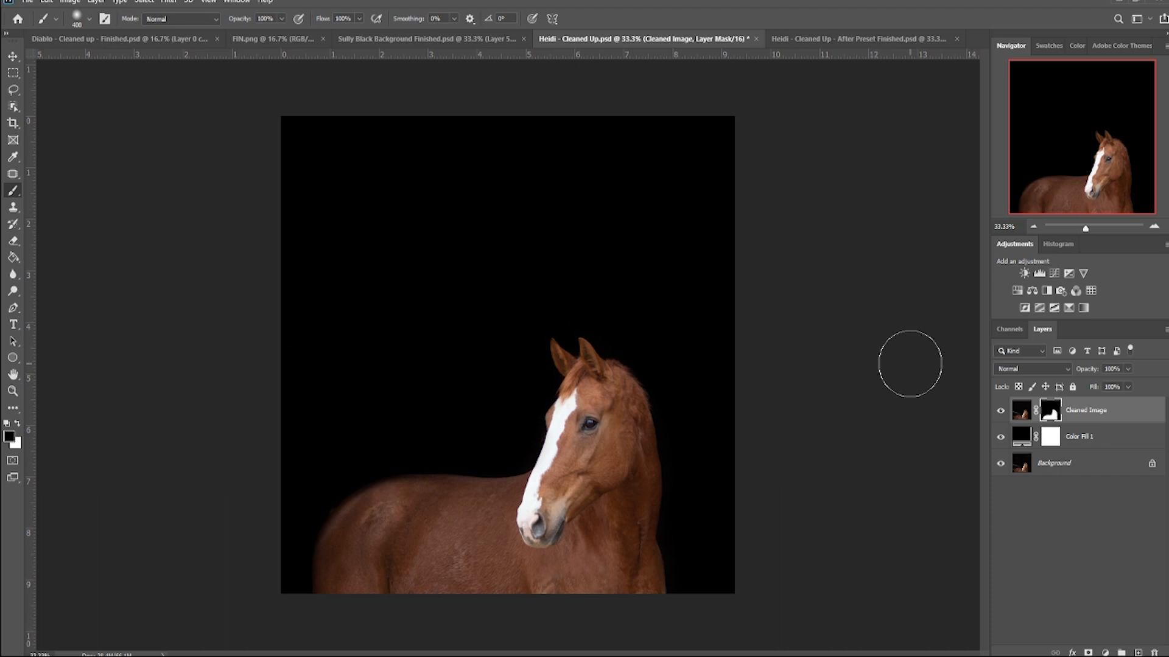
# - Display the red mask overlay and paint out the faint background left above and behind the ears with a small black brush
pyautogui.click(1154, 227)
pyautogui.click(1155, 227)
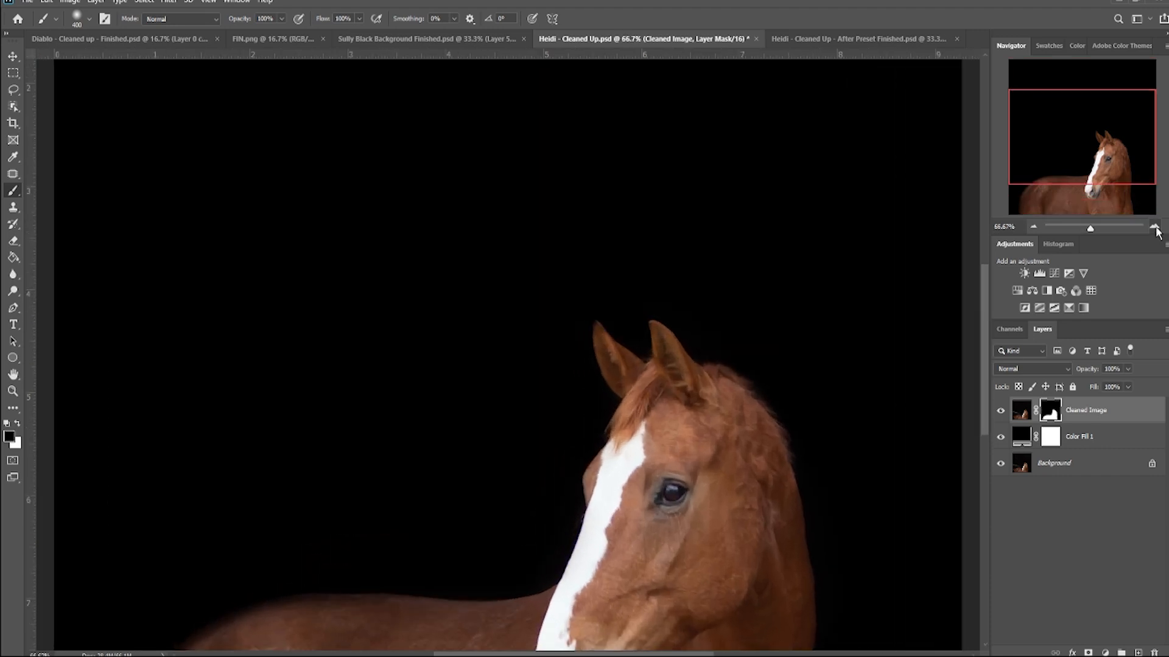
pyautogui.click(1154, 227)
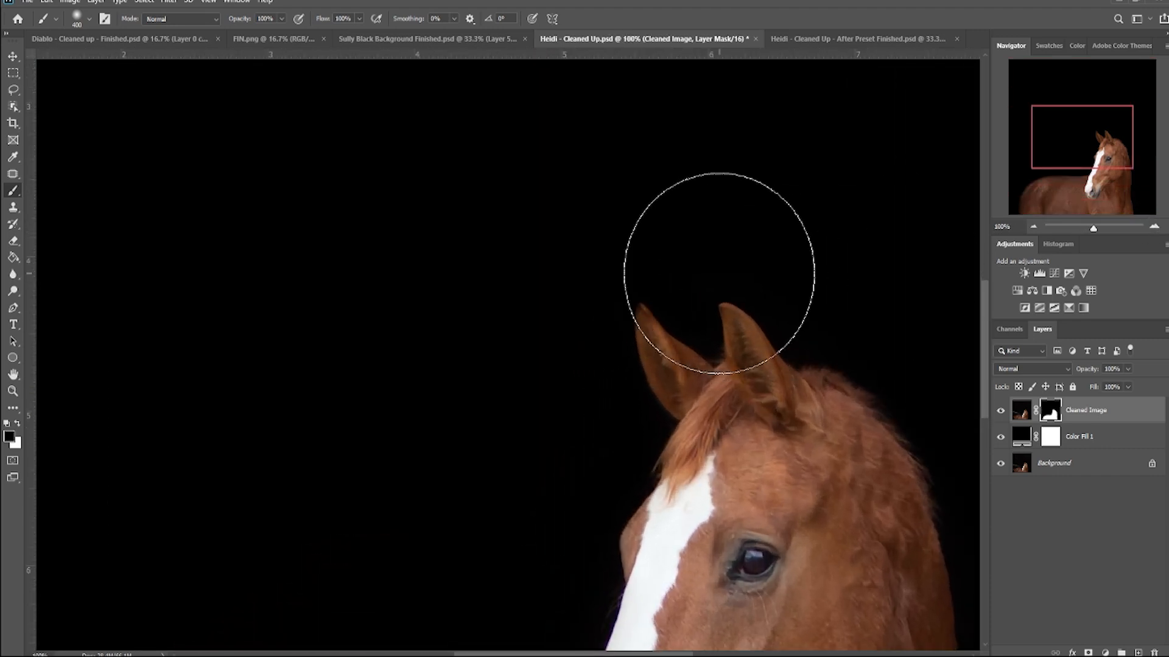
pyautogui.press('p')
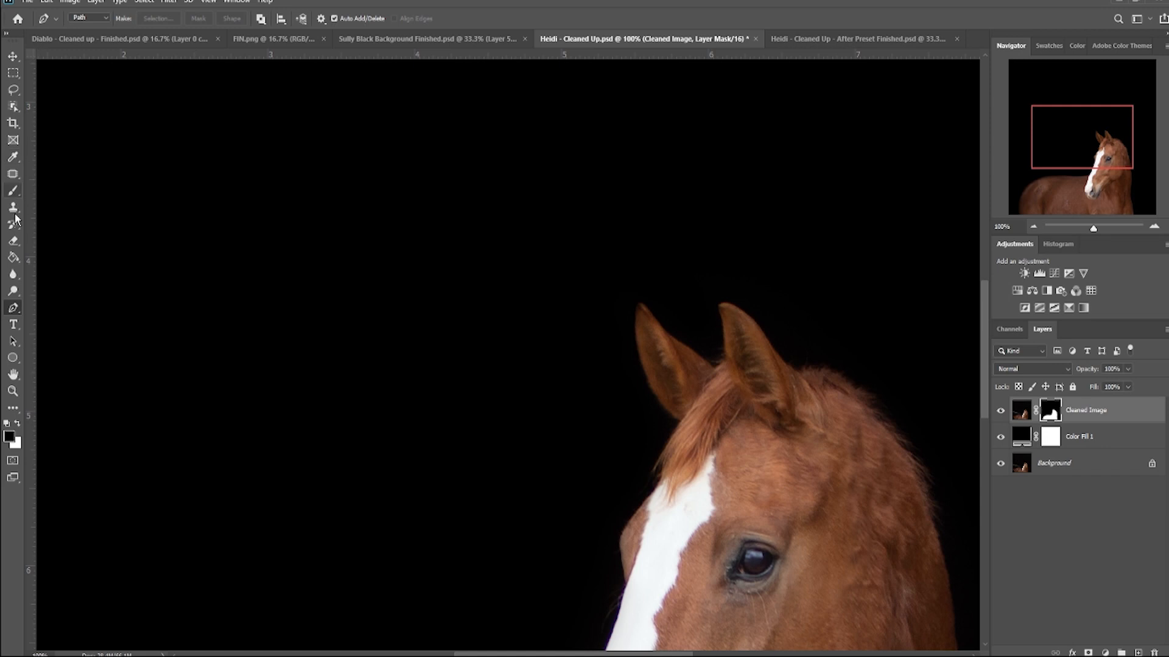
pyautogui.click(14, 192)
pyautogui.press('[')
pyautogui.press('[')
pyautogui.press('[')
pyautogui.press('[')
pyautogui.press('[')
pyautogui.press('[')
pyautogui.press('[')
pyautogui.press('[')
pyautogui.press('[')
pyautogui.press('[')
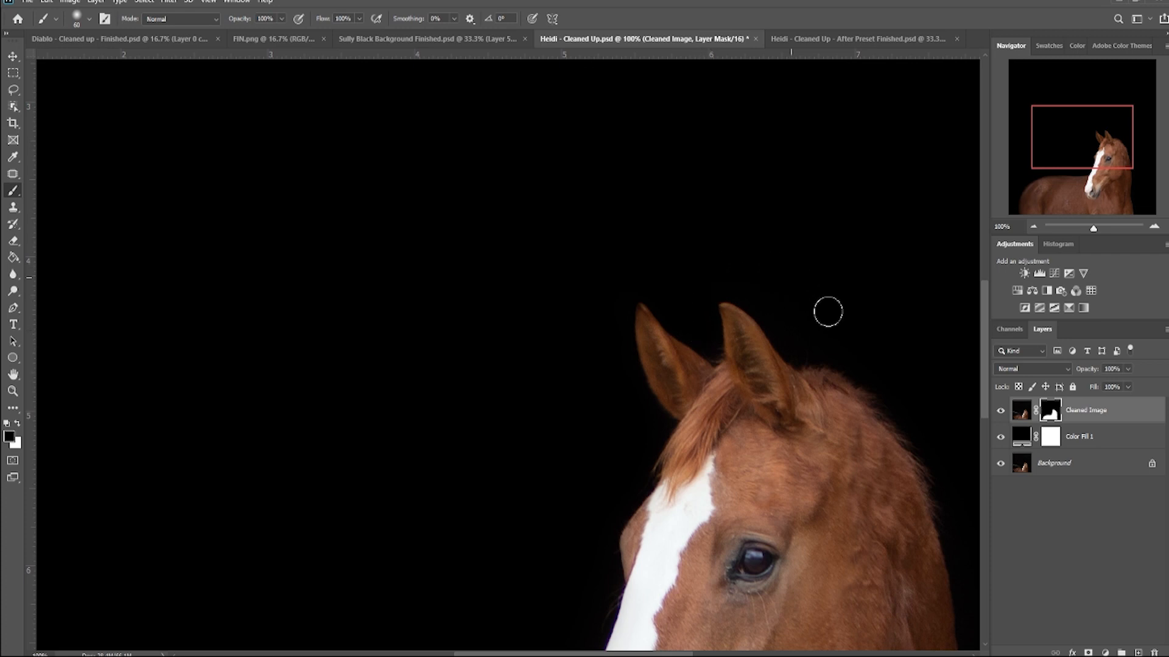
pyautogui.press('[')
pyautogui.press('[')
pyautogui.press('[')
pyautogui.press('[')
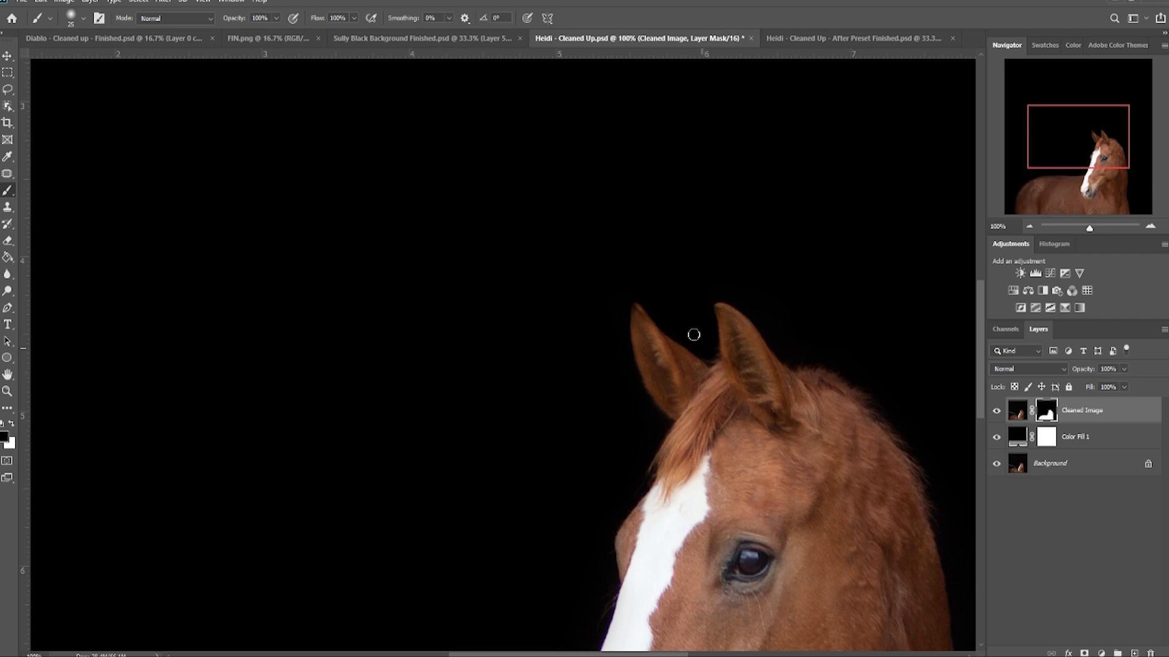
pyautogui.press('\\')
pyautogui.press(']')
pyautogui.press(']')
pyautogui.press(']')
pyautogui.press(']')
pyautogui.moveTo(748, 264)
pyautogui.mouseDown()
pyautogui.moveTo(794, 334)
pyautogui.moveTo(833, 348)
pyautogui.mouseUp()
# - Restore the edges of both ears with a 25 px white brush, hide the mask overlay, and set the paint colour back to black
pyautogui.press('x')
pyautogui.press('[')
pyautogui.press('[')
pyautogui.press('[')
pyautogui.press('[')
pyautogui.press('[')
pyautogui.press('[')
pyautogui.press('[')
pyautogui.moveTo(634, 308); pyautogui.dragTo(632, 329)
pyautogui.moveTo(724, 319); pyautogui.dragTo(755, 353)
pyautogui.click(1032, 225)
pyautogui.click(1032, 226)
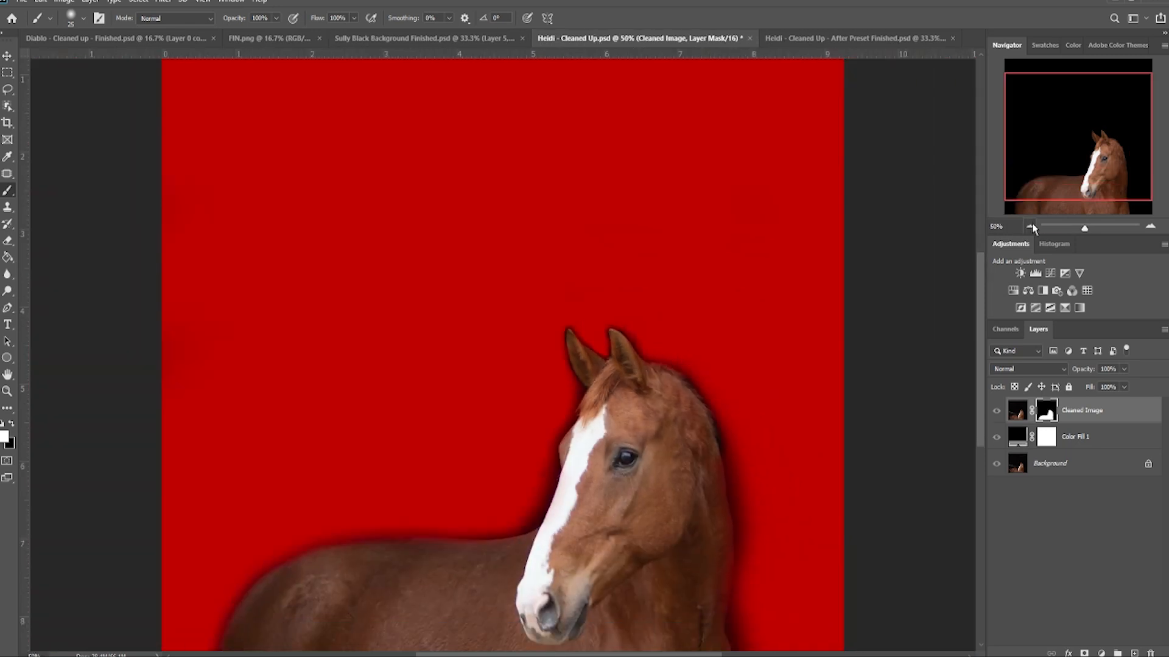
pyautogui.press('\\')
pyautogui.press('x')
pyautogui.click(1031, 226)
pyautogui.hotkey('ctrl', '1')
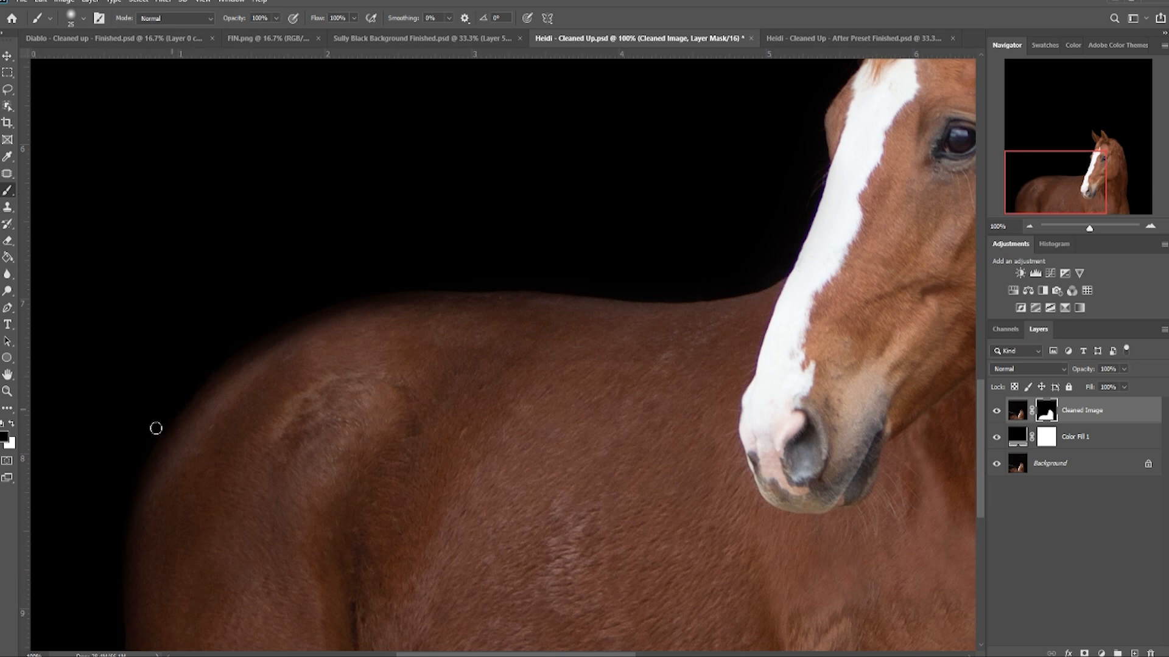
pyautogui.click(1030, 226)
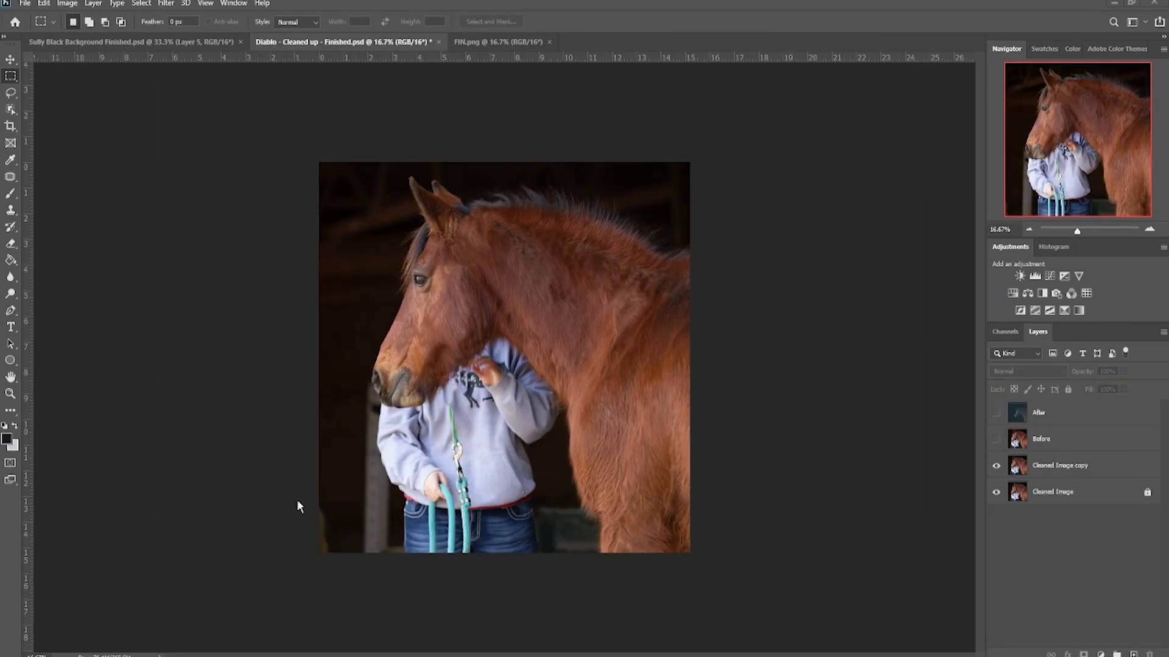
# - In the Diablo document, toggle the visibility of the Before and After layers to compare the halter removal
pyautogui.click(996, 439)
pyautogui.click(997, 441)
pyautogui.click(996, 441)
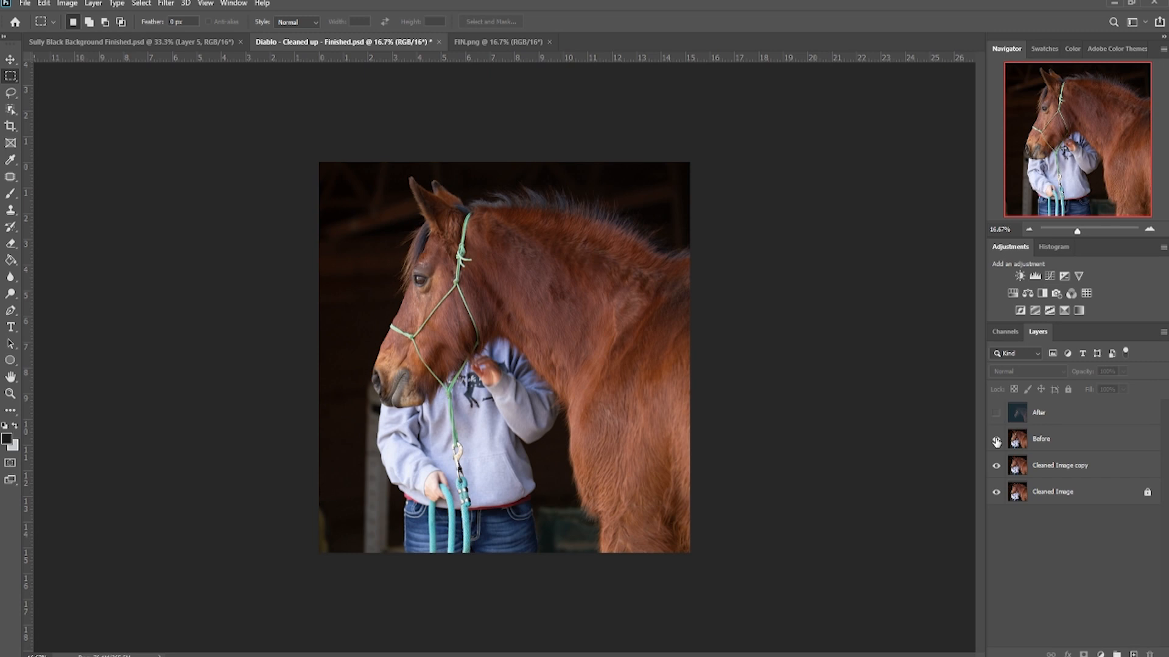
pyautogui.click(997, 441)
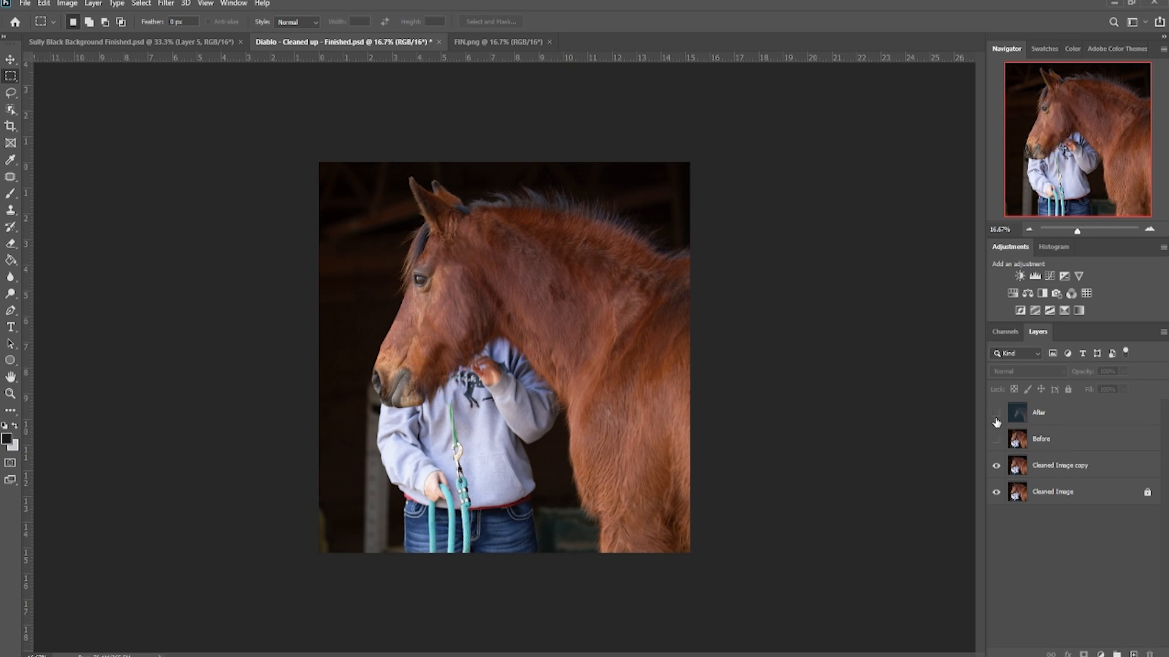
pyautogui.click(997, 413)
pyautogui.click(997, 418)
# - Delete the After and Before layers, keeping only the two cleaned image layers
pyautogui.click(1048, 417)
pyautogui.press('Delete')
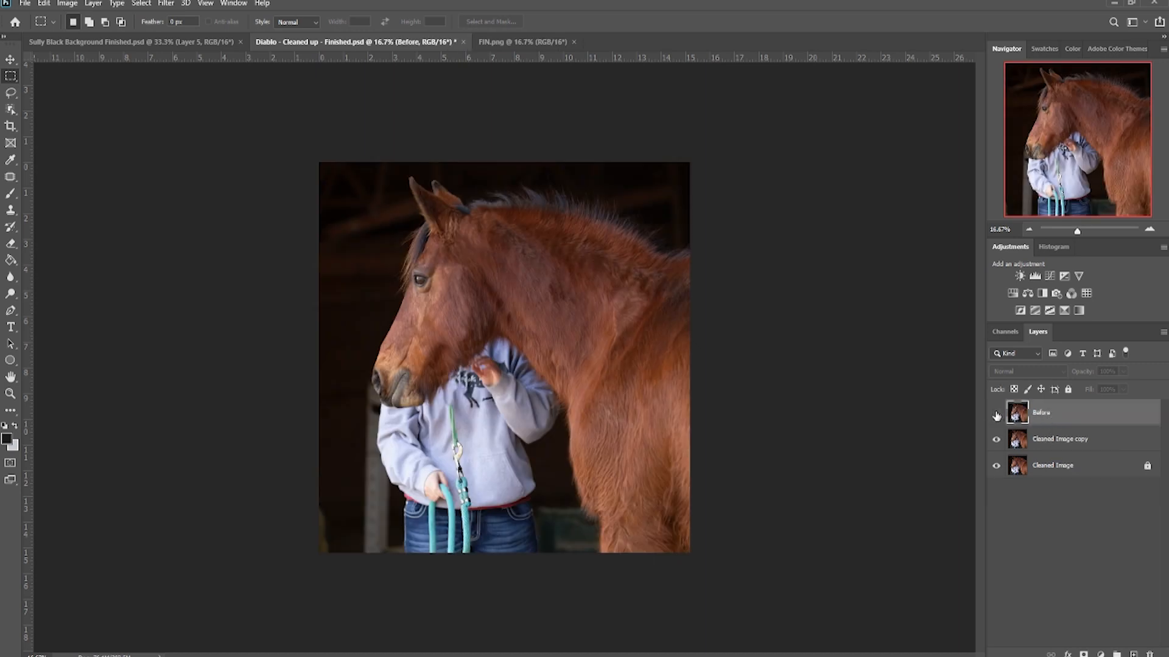
pyautogui.press('Delete')
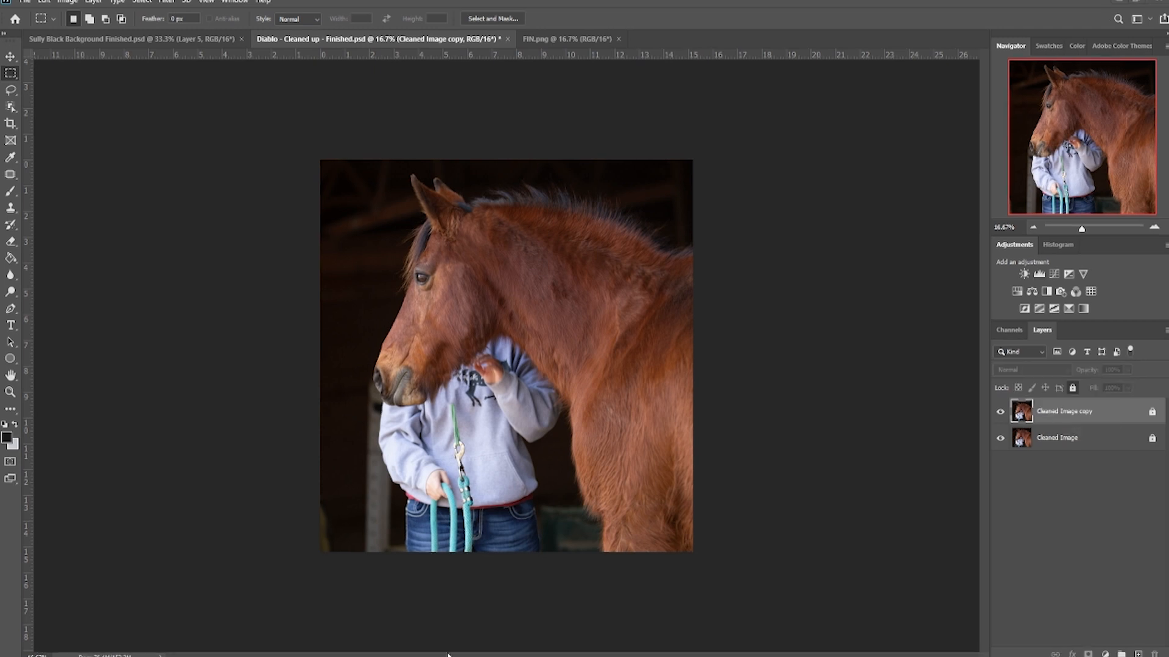
# - View the Red, Green and Blue channels individually to compare the contrast between the horse and the background
pyautogui.click(1014, 328)
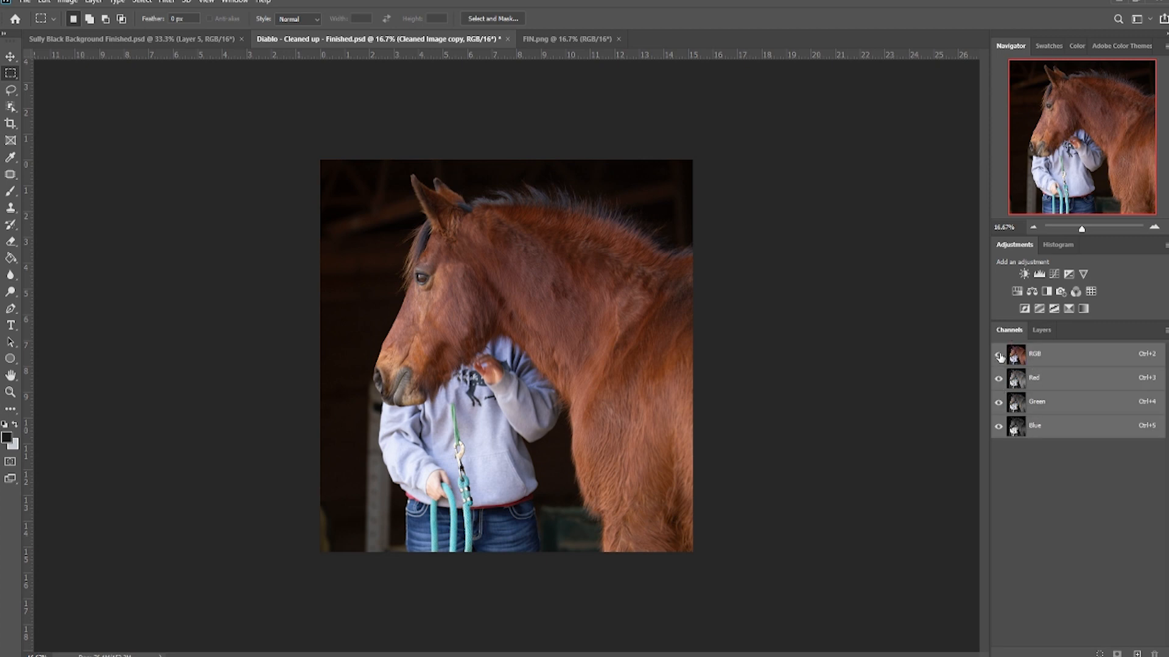
pyautogui.click(999, 378)
pyautogui.click(999, 402)
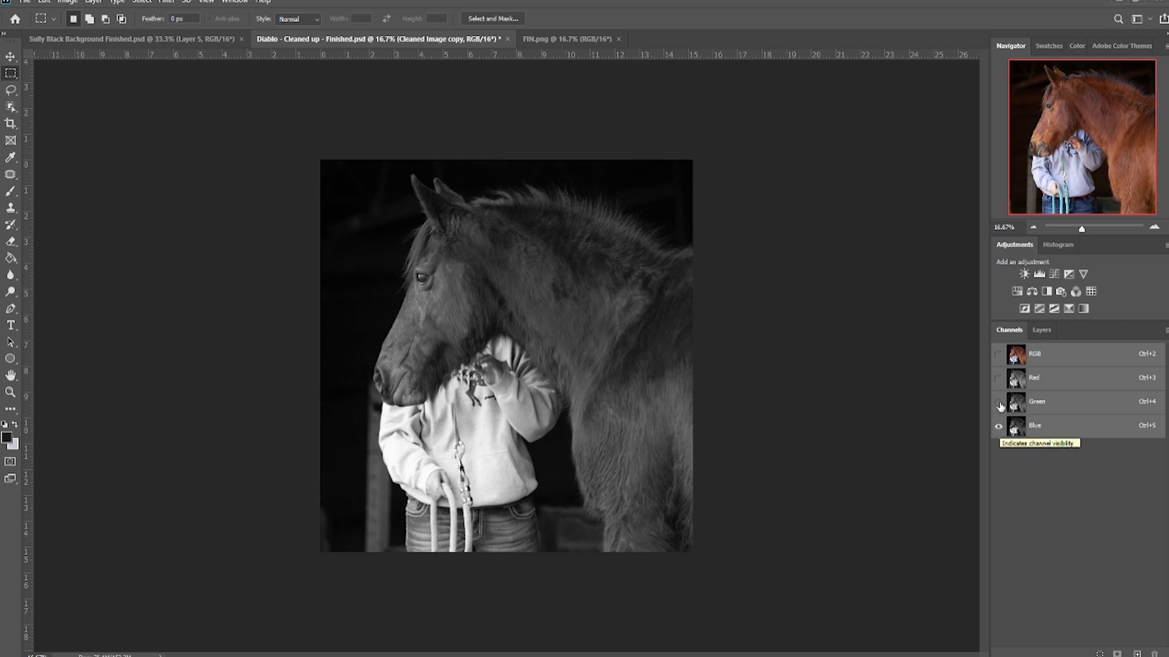
pyautogui.click(998, 402)
pyautogui.click(999, 426)
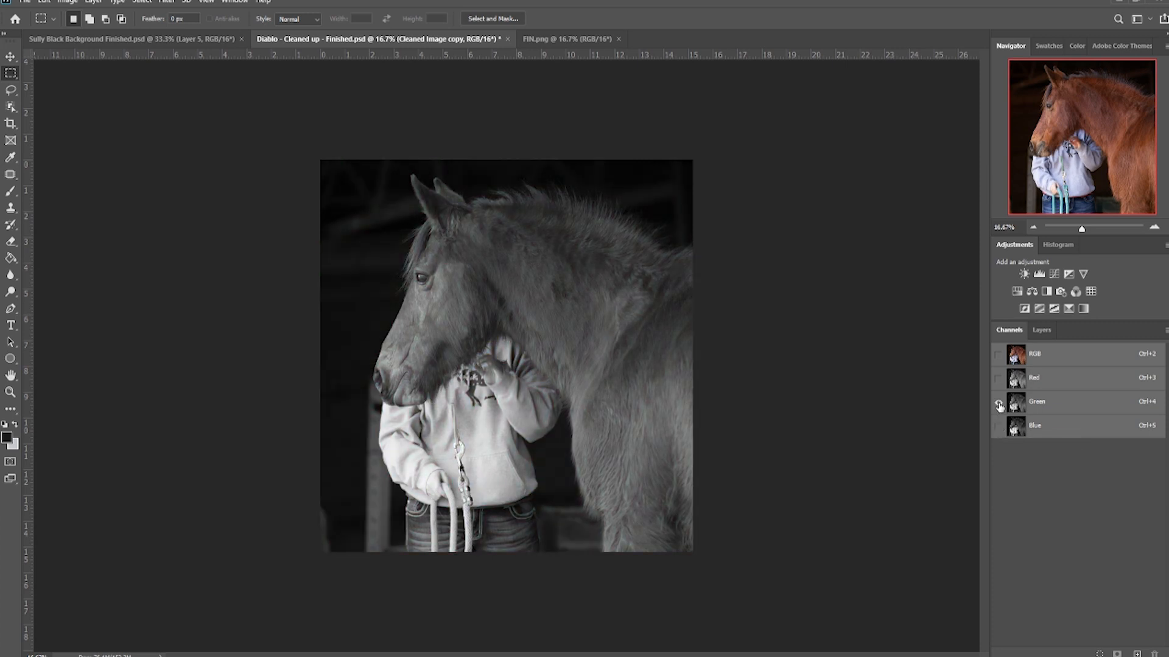
pyautogui.click(998, 378)
pyautogui.click(998, 402)
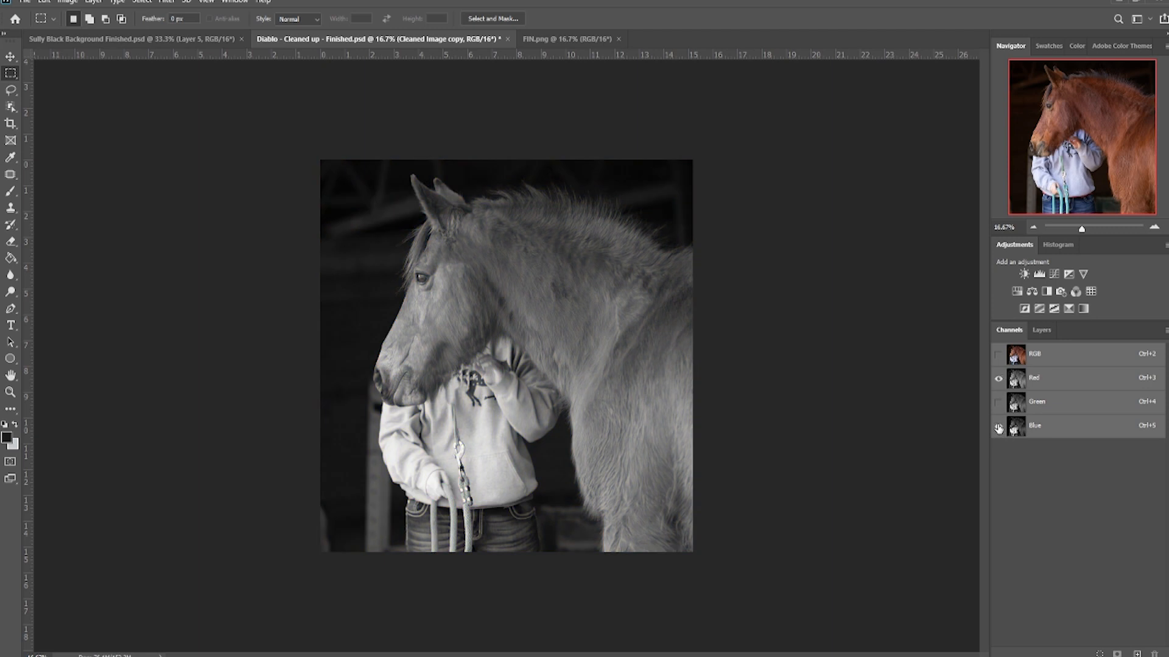
pyautogui.click(998, 427)
pyautogui.click(998, 378)
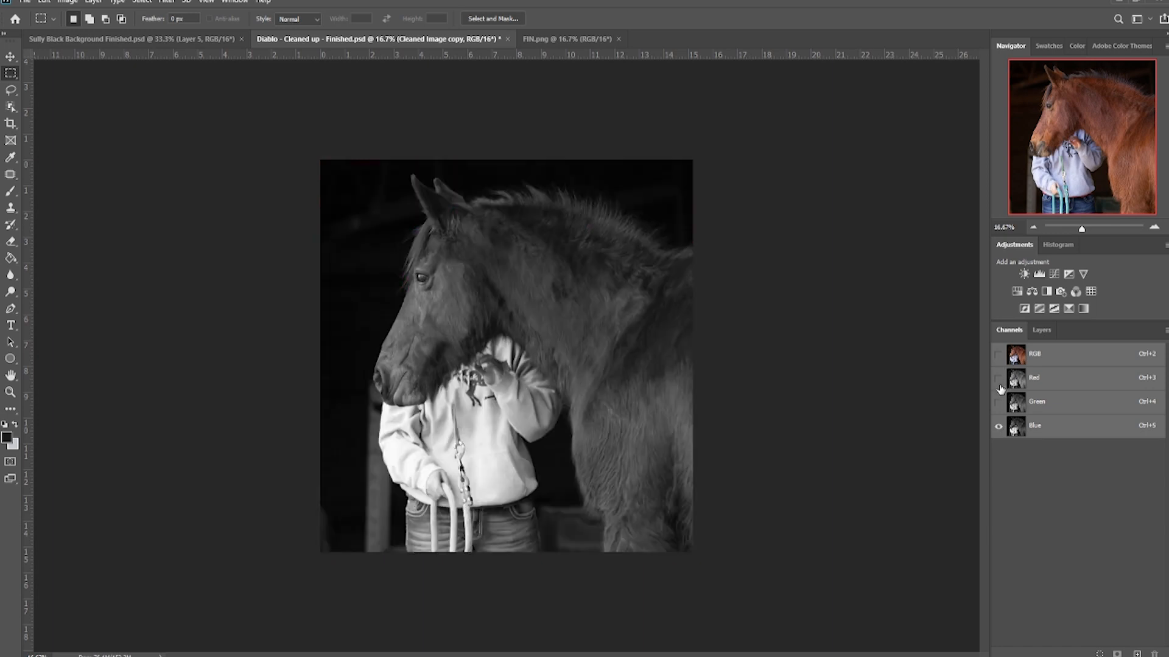
pyautogui.click(998, 378)
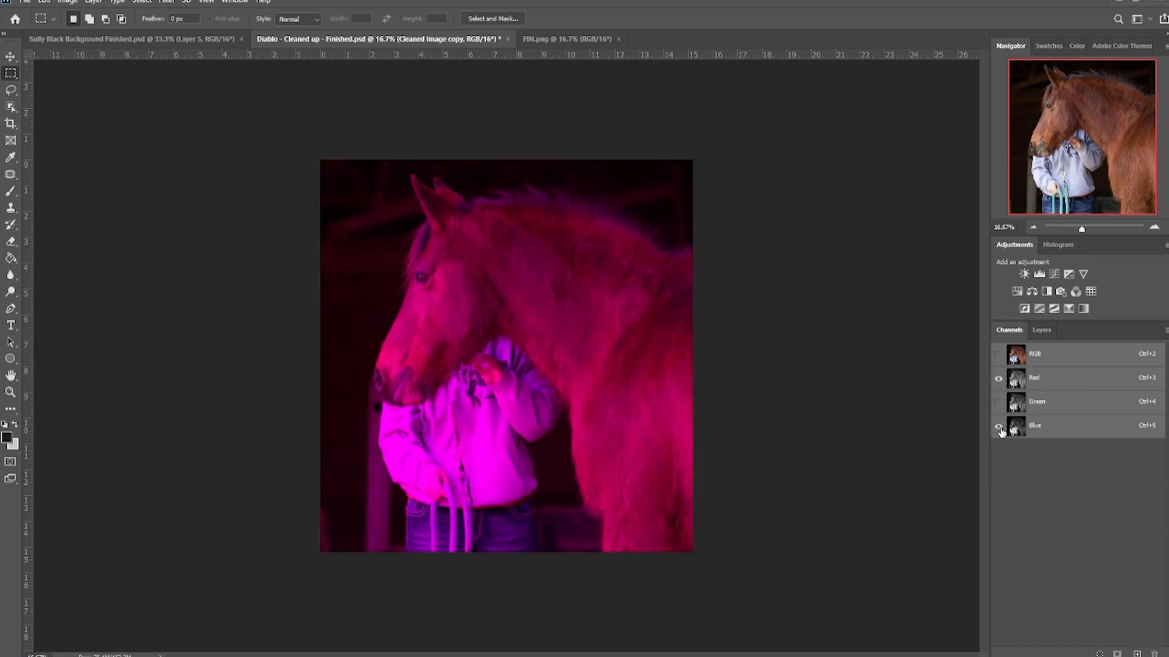
pyautogui.click(999, 428)
# - Duplicate the Red channel and choose the Brush tool
pyautogui.click(1030, 382)
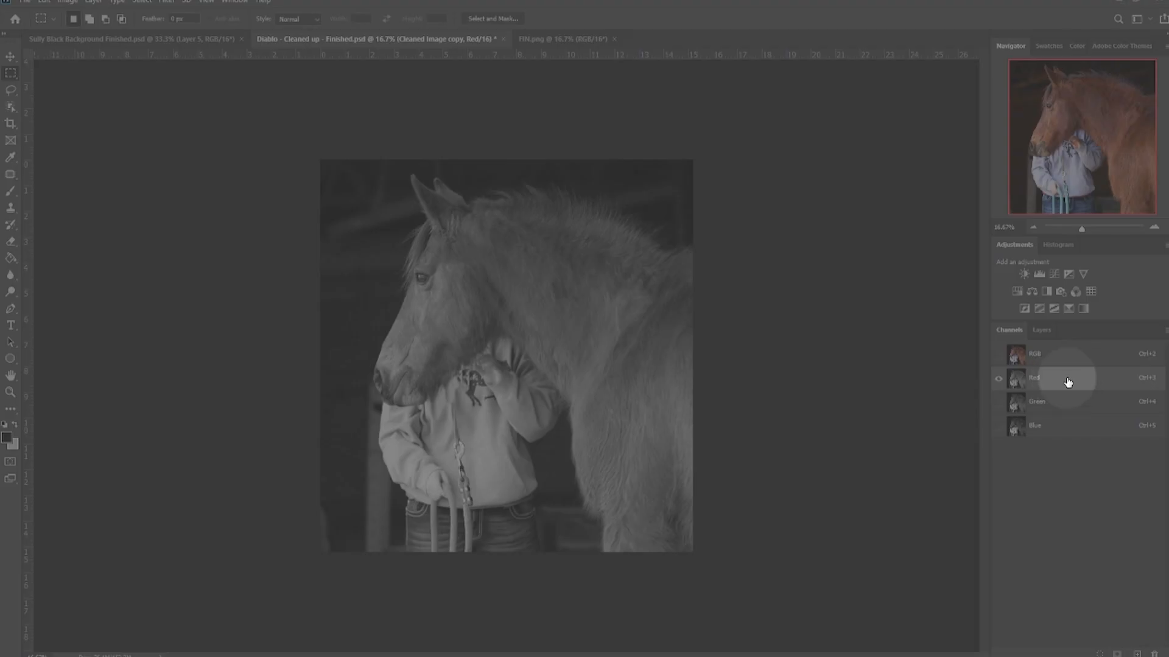
pyautogui.moveTo(1067, 382); pyautogui.dragTo(1137, 654)
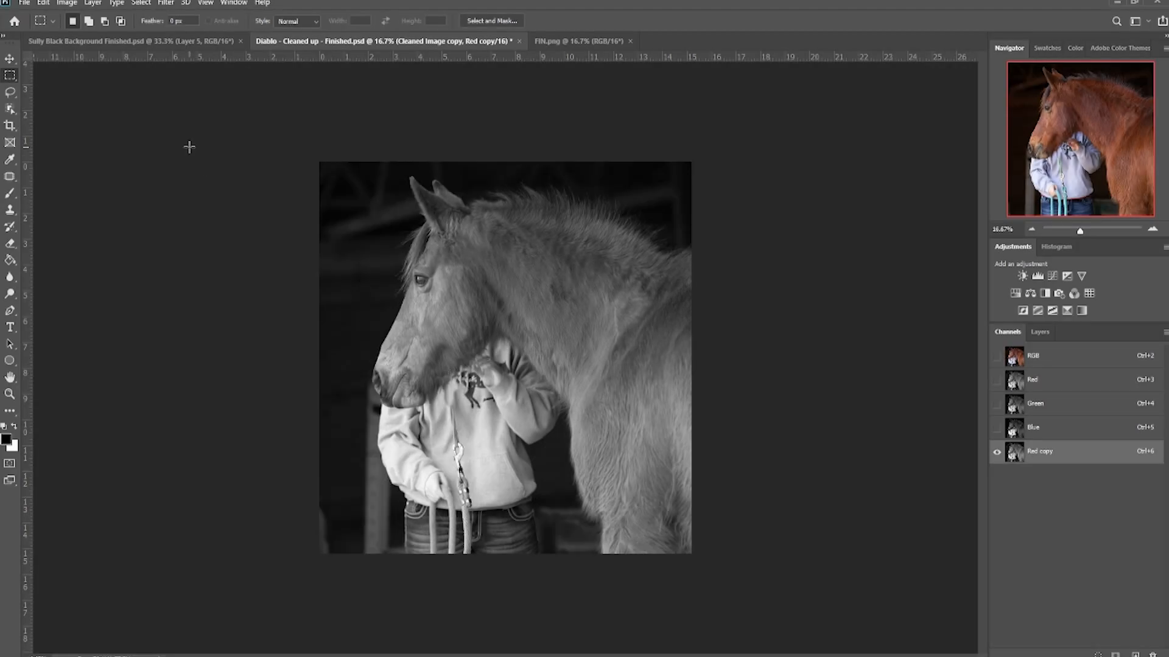
pyautogui.click(12, 195)
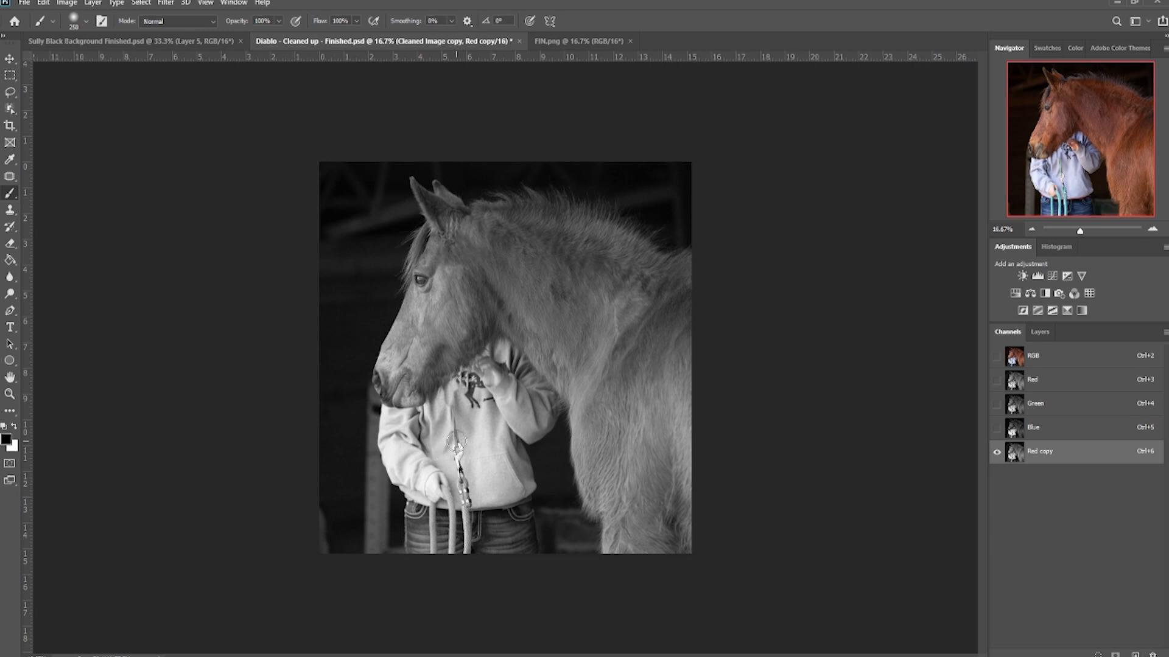
# - Apply Levels to the Red copy channel with black input 25, midtone about 2.11 and white input 132, and return to the Brush tool
pyautogui.hotkey('ctrl', 'l')
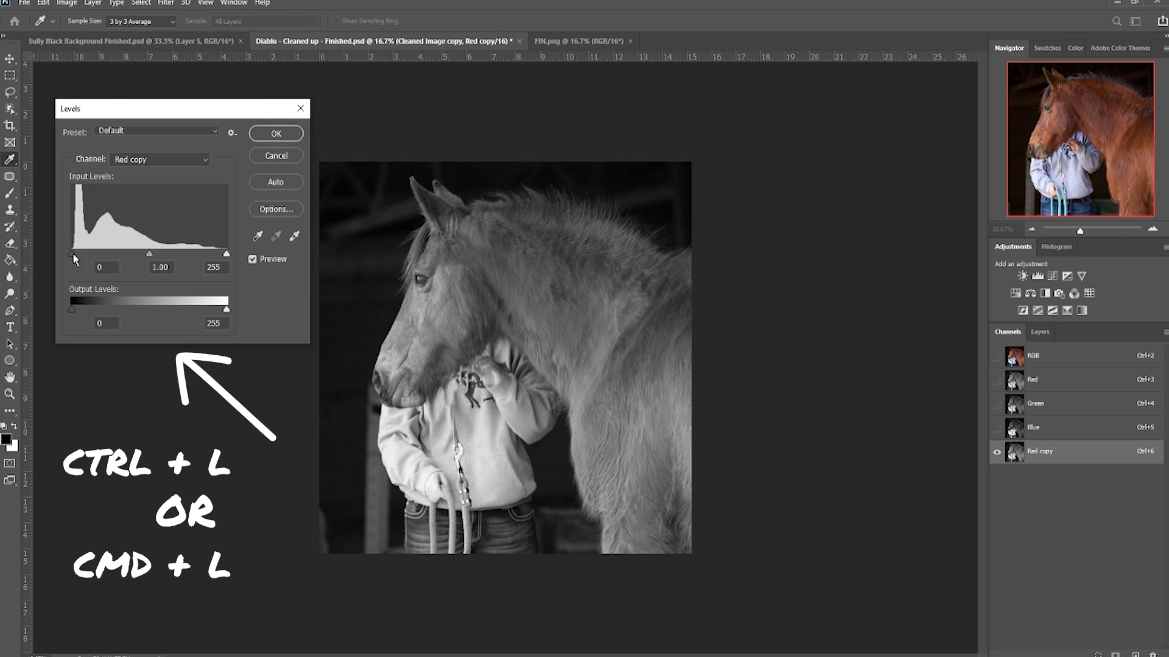
pyautogui.moveTo(73, 254); pyautogui.dragTo(89, 259)
pyautogui.moveTo(227, 255); pyautogui.dragTo(96, 254)
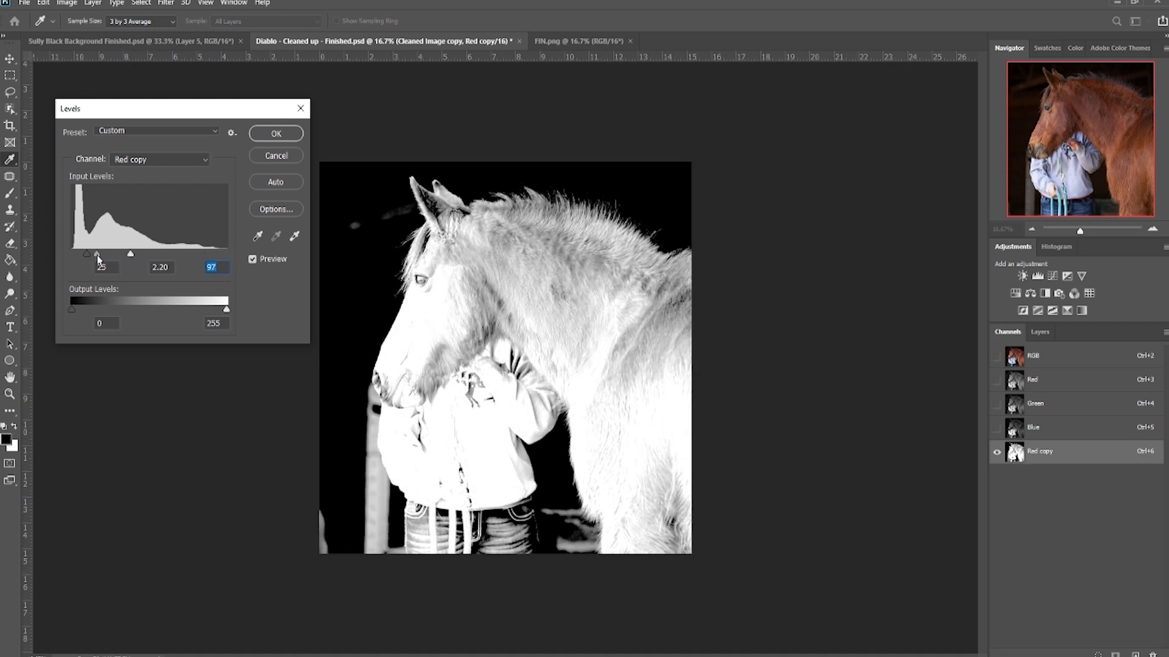
pyautogui.moveTo(130, 255); pyautogui.dragTo(153, 260)
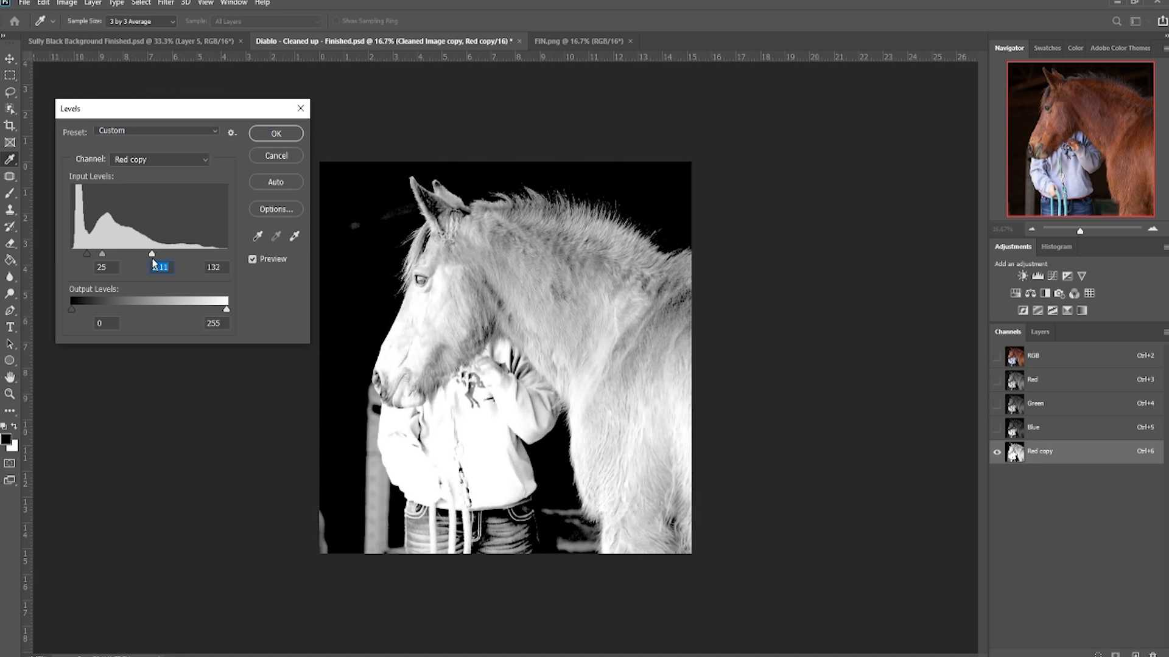
pyautogui.moveTo(157, 266); pyautogui.dragTo(154, 269)
pyautogui.click(276, 134)
pyautogui.press('b')
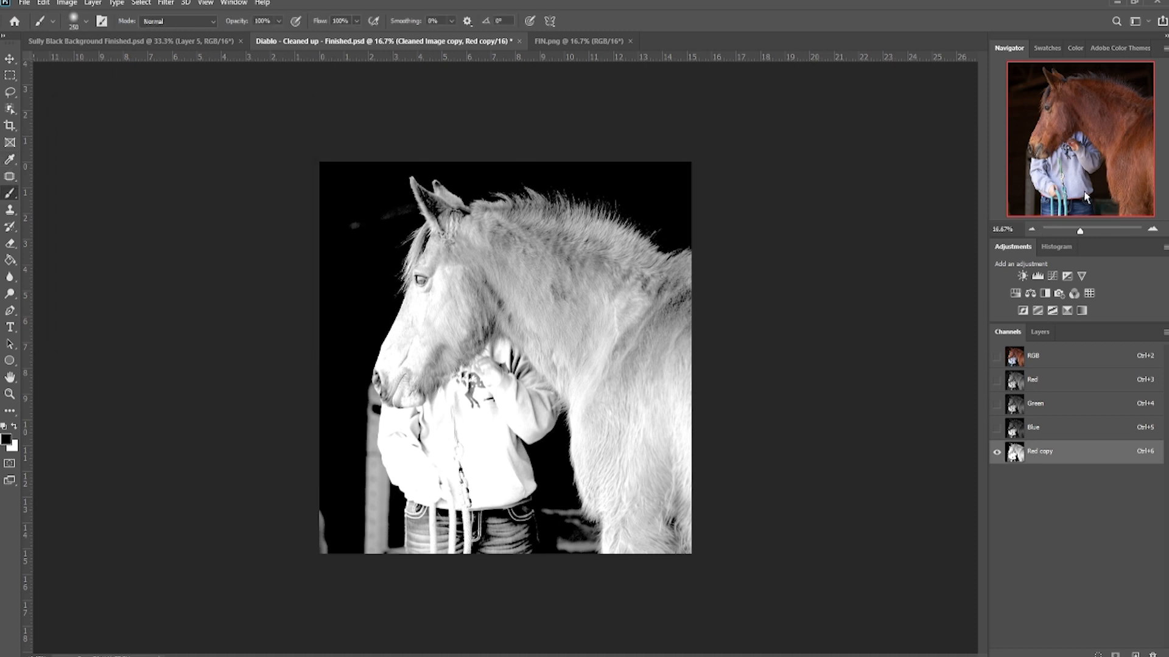
# - Paint the handler, ropes and leftover background below the horse black in the Red copy channel, using a large soft brush at about 20% hardness
pyautogui.click(1153, 230)
pyautogui.click(1152, 231)
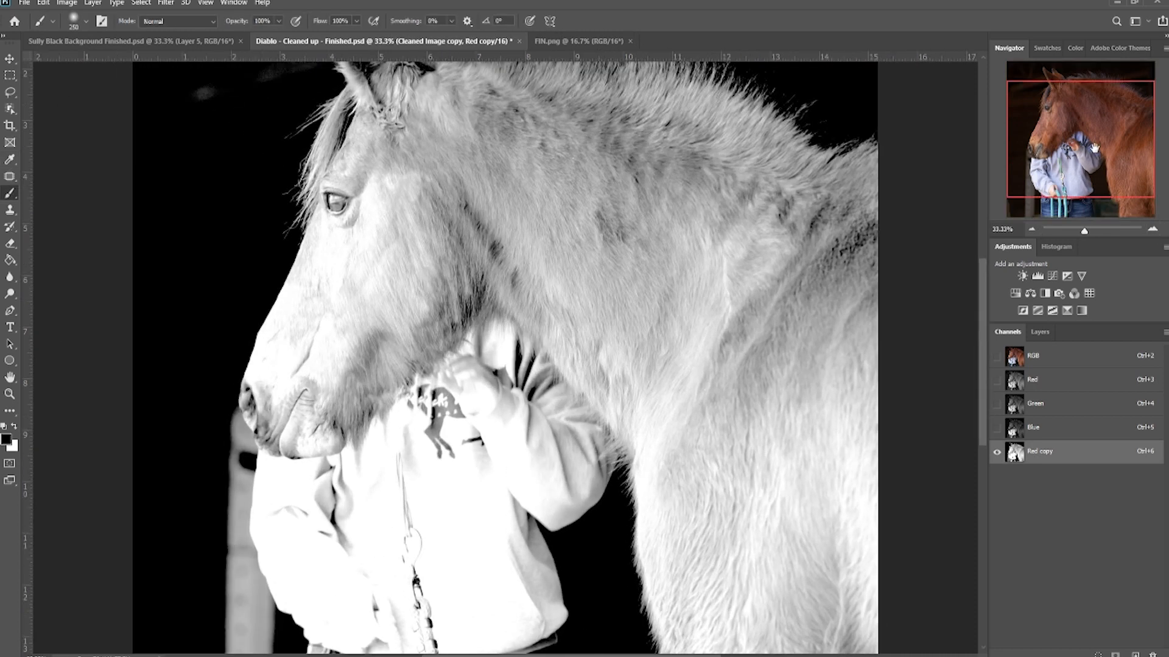
pyautogui.scroll(-2, 401, 368)
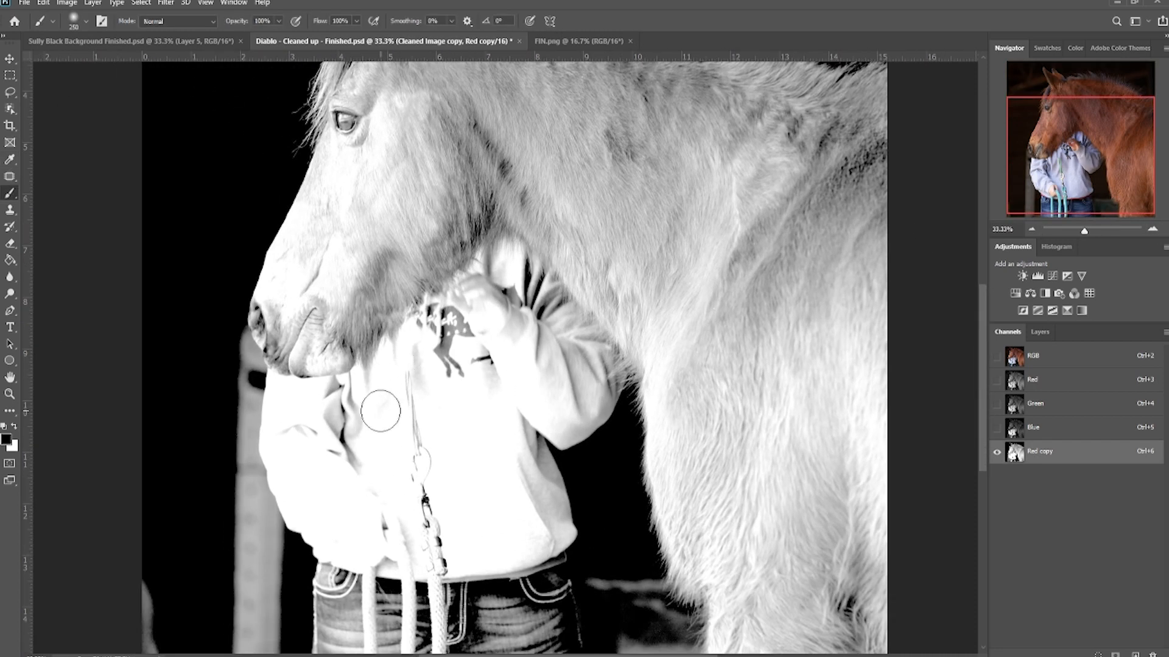
pyautogui.press(']')
pyautogui.press(']')
pyautogui.press(']')
pyautogui.moveTo(386, 422)
pyautogui.mouseDown()
pyautogui.moveTo(418, 426)
pyautogui.moveTo(200, 474)
pyautogui.moveTo(203, 536)
pyautogui.moveTo(365, 603)
pyautogui.moveTo(517, 608)
pyautogui.moveTo(453, 493)
pyautogui.moveTo(487, 469)
pyautogui.moveTo(571, 615)
pyautogui.moveTo(504, 558)
pyautogui.moveTo(620, 576)
pyautogui.moveTo(654, 630)
pyautogui.moveTo(601, 485)
pyautogui.moveTo(454, 302)
pyautogui.mouseUp()
pyautogui.click(75, 21)
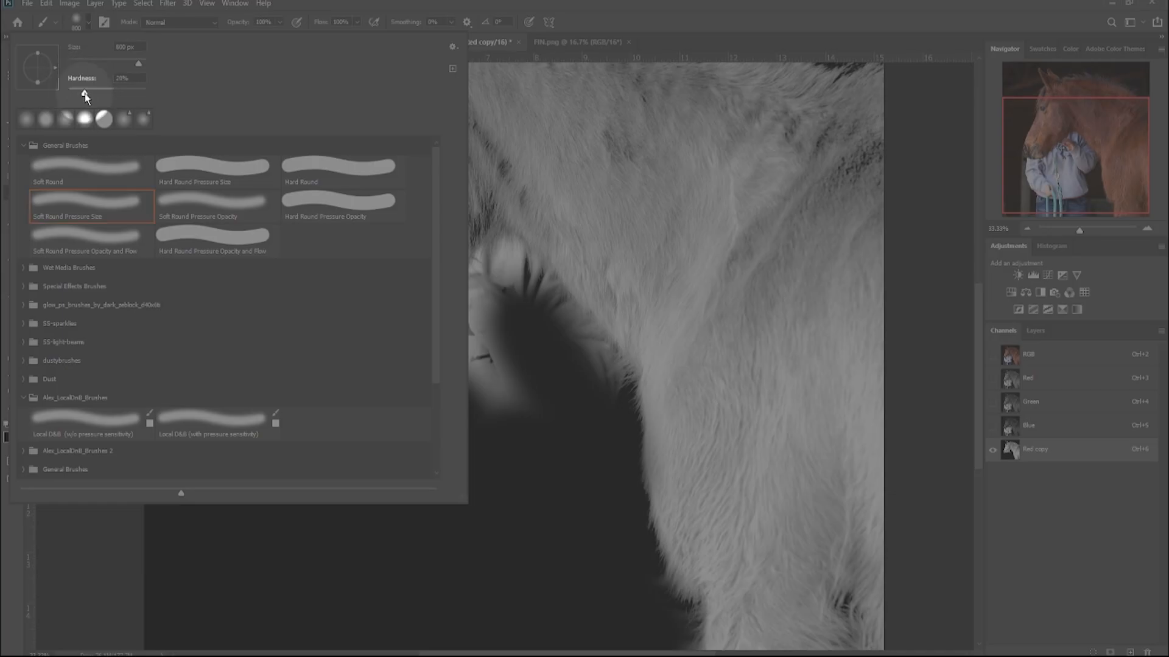
pyautogui.click(85, 93)
pyautogui.press('Return')
pyautogui.moveTo(469, 404)
pyautogui.mouseDown()
pyautogui.moveTo(476, 338)
pyautogui.moveTo(252, 404)
pyautogui.moveTo(221, 382)
pyautogui.moveTo(231, 366)
pyautogui.moveTo(245, 389)
pyautogui.moveTo(609, 396)
pyautogui.moveTo(525, 287)
pyautogui.moveTo(496, 279)
pyautogui.moveTo(365, 392)
pyautogui.moveTo(268, 399)
pyautogui.mouseUp()
# - Paint black closely around the horse's muzzle and chin with a smaller brush to remove the remaining light fringe
pyautogui.press('[')
pyautogui.press('[')
pyautogui.press('[')
pyautogui.press('[')
pyautogui.press('[')
pyautogui.press('[')
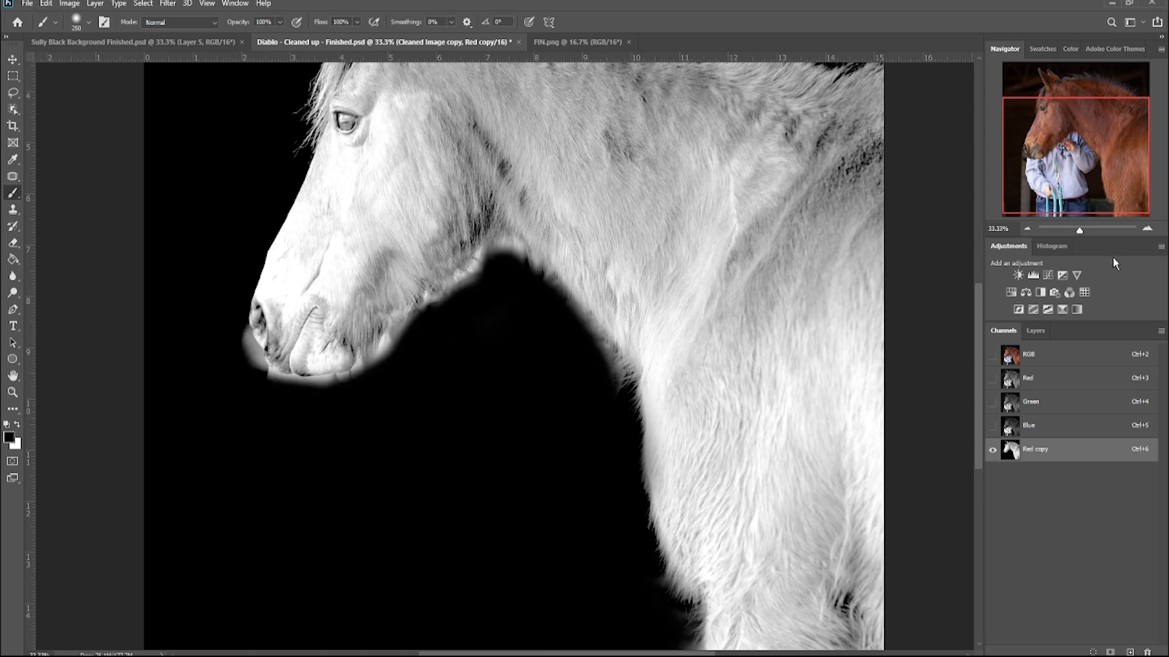
pyautogui.click(1146, 228)
pyautogui.click(1147, 229)
pyautogui.moveTo(1092, 179); pyautogui.dragTo(1068, 170)
pyautogui.press('[')
pyautogui.press('[')
pyautogui.press('[')
pyautogui.press('[')
pyautogui.press('[')
pyautogui.press('[')
pyautogui.press('[')
pyautogui.press('[')
pyautogui.moveTo(229, 385)
pyautogui.mouseDown()
pyautogui.moveTo(240, 458)
pyautogui.moveTo(231, 383)
pyautogui.moveTo(263, 464)
pyautogui.moveTo(286, 486)
pyautogui.moveTo(265, 461)
pyautogui.moveTo(368, 501)
pyautogui.moveTo(456, 488)
pyautogui.moveTo(339, 503)
pyautogui.mouseUp()
# - Paint black along the underside of the horse's neck and throat to clean up that edge
pyautogui.moveTo(756, 272)
pyautogui.mouseDown()
pyautogui.moveTo(666, 314)
pyautogui.moveTo(684, 313)
pyautogui.moveTo(519, 496)
pyautogui.moveTo(429, 469)
pyautogui.moveTo(425, 495)
pyautogui.moveTo(525, 398)
pyautogui.moveTo(774, 367)
pyautogui.mouseUp()
pyautogui.press(']')
pyautogui.press(']')
pyautogui.press(']')
pyautogui.press(']')
pyautogui.press(']')
pyautogui.press(']')
pyautogui.press('[')
pyautogui.press('[')
pyautogui.press('[')
pyautogui.press('[')
pyautogui.press('[')
pyautogui.press('[')
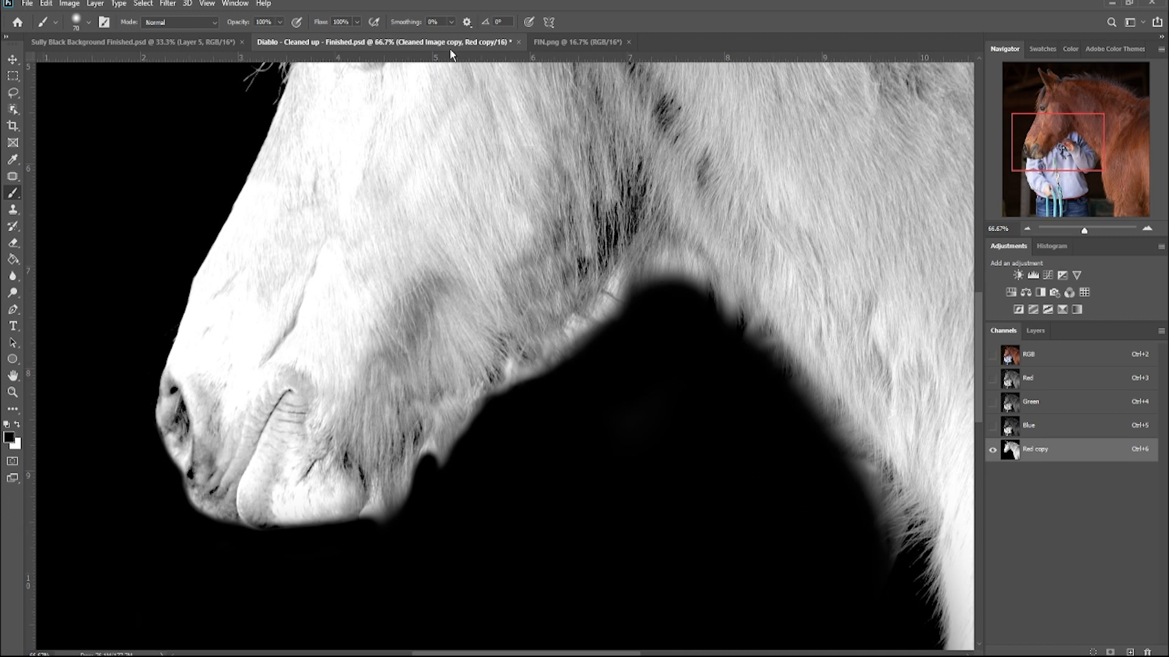
# - Lower the brush opacity to 49% and softly paint black along the jaw, throat and neck edges to blend them
pyautogui.moveTo(280, 24); pyautogui.dragTo(252, 37)
pyautogui.press(']')
pyautogui.press(']')
pyautogui.press(']')
pyautogui.press(']')
pyautogui.press(']')
pyautogui.press(']')
pyautogui.press(']')
pyautogui.press(']')
pyautogui.moveTo(749, 391)
pyautogui.mouseDown()
pyautogui.moveTo(655, 302)
pyautogui.moveTo(636, 342)
pyautogui.moveTo(567, 379)
pyautogui.moveTo(587, 358)
pyautogui.moveTo(530, 412)
pyautogui.moveTo(531, 400)
pyautogui.moveTo(463, 501)
pyautogui.moveTo(438, 462)
pyautogui.moveTo(385, 539)
pyautogui.moveTo(377, 517)
pyautogui.moveTo(429, 494)
pyautogui.mouseUp()
pyautogui.press('[')
pyautogui.press('[')
pyautogui.press('[')
pyautogui.press('[')
pyautogui.press('[')
pyautogui.press('[')
pyautogui.press('[')
pyautogui.press(']')
pyautogui.press(']')
pyautogui.press(']')
pyautogui.press(']')
pyautogui.press(']')
pyautogui.press(']')
pyautogui.press(']')
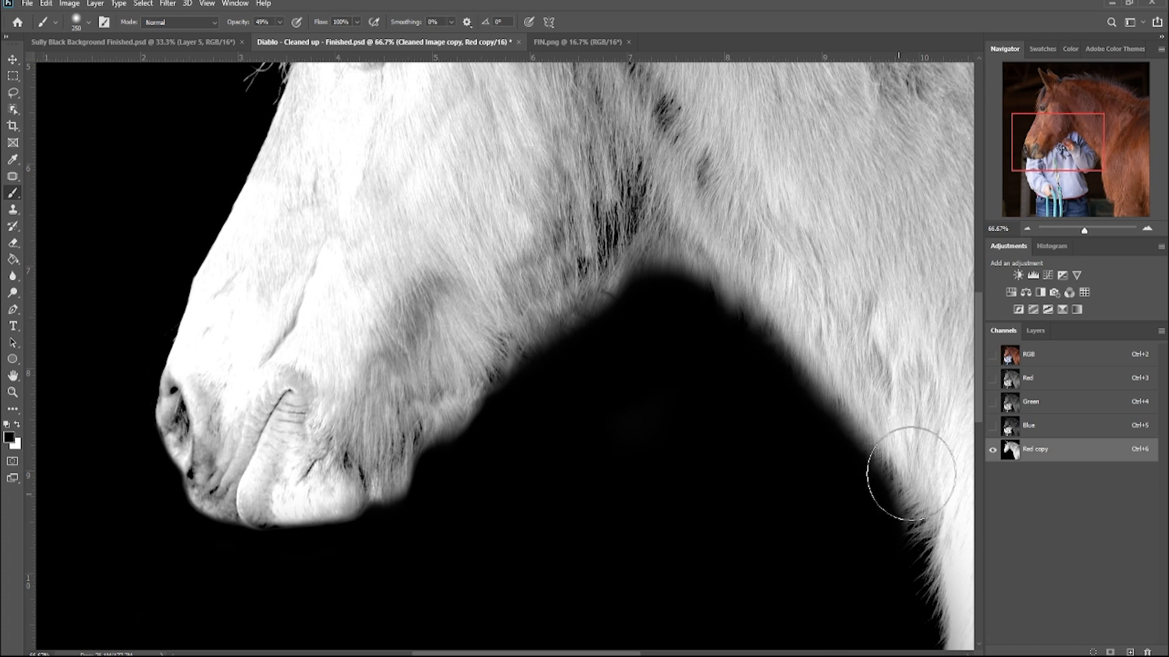
# - Paint black over the faint spots in the background in front of the horse's forehead
pyautogui.click(1028, 228)
pyautogui.click(1027, 228)
pyautogui.click(1027, 228)
pyautogui.moveTo(286, 163)
pyautogui.mouseDown()
pyautogui.moveTo(353, 140)
pyautogui.moveTo(307, 174)
pyautogui.moveTo(327, 148)
pyautogui.mouseUp()
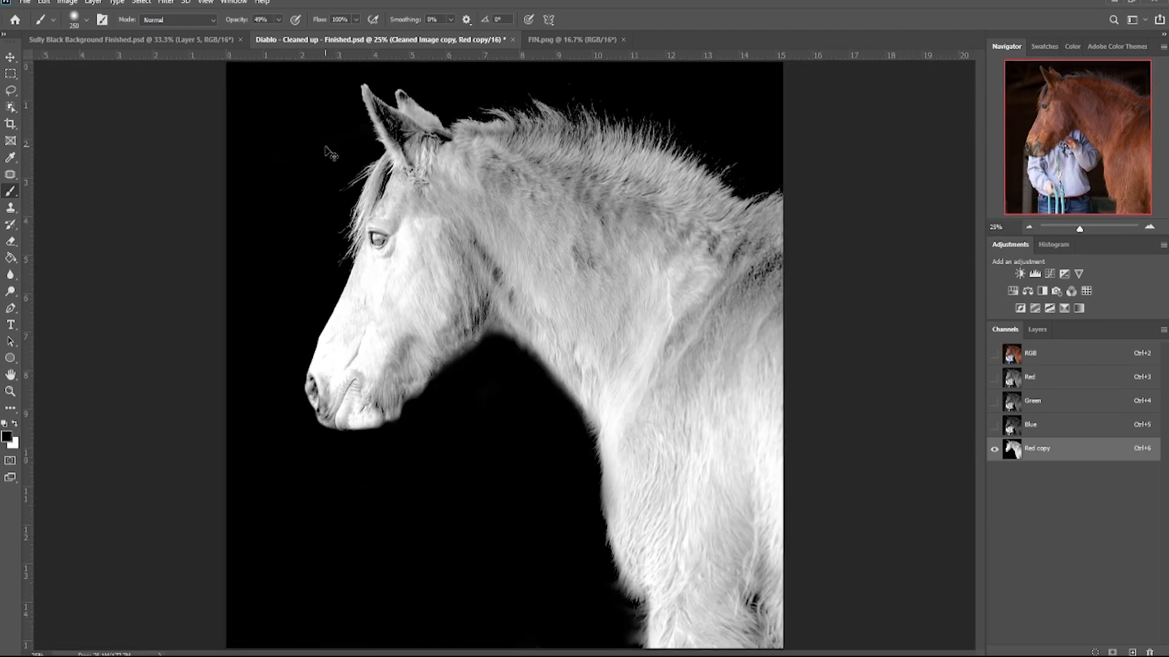
# - Apply Levels to the Red copy channel with black input 17, midtone 0.91 and white input 163
pyautogui.hotkey('ctrl', 'l')
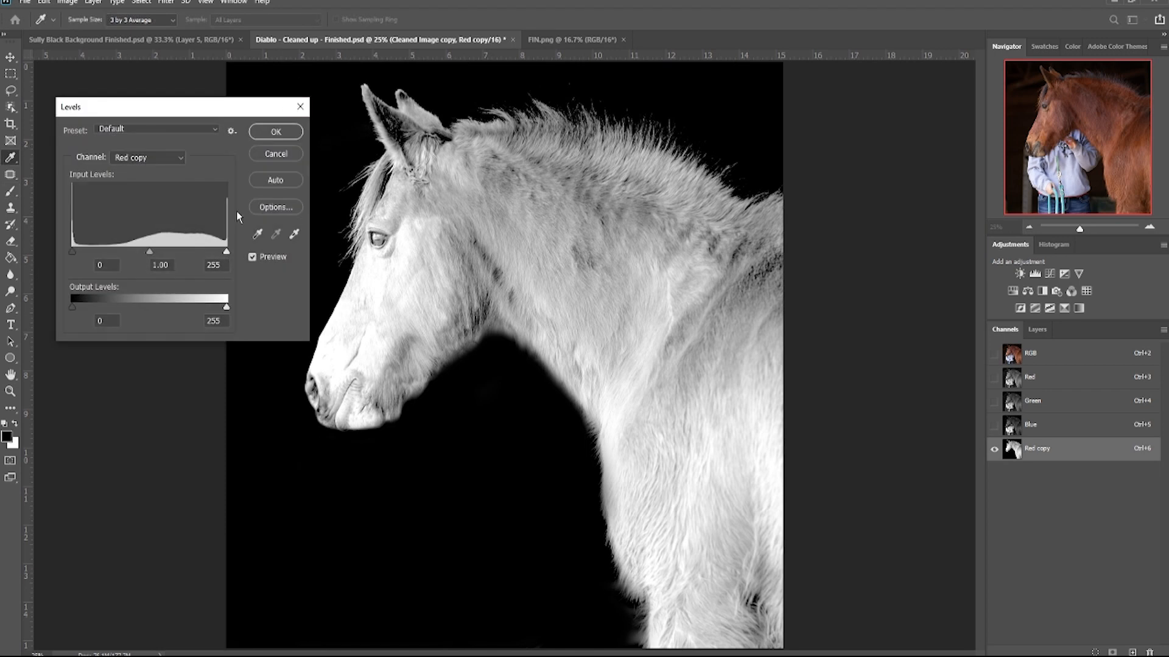
pyautogui.moveTo(220, 255); pyautogui.dragTo(191, 254)
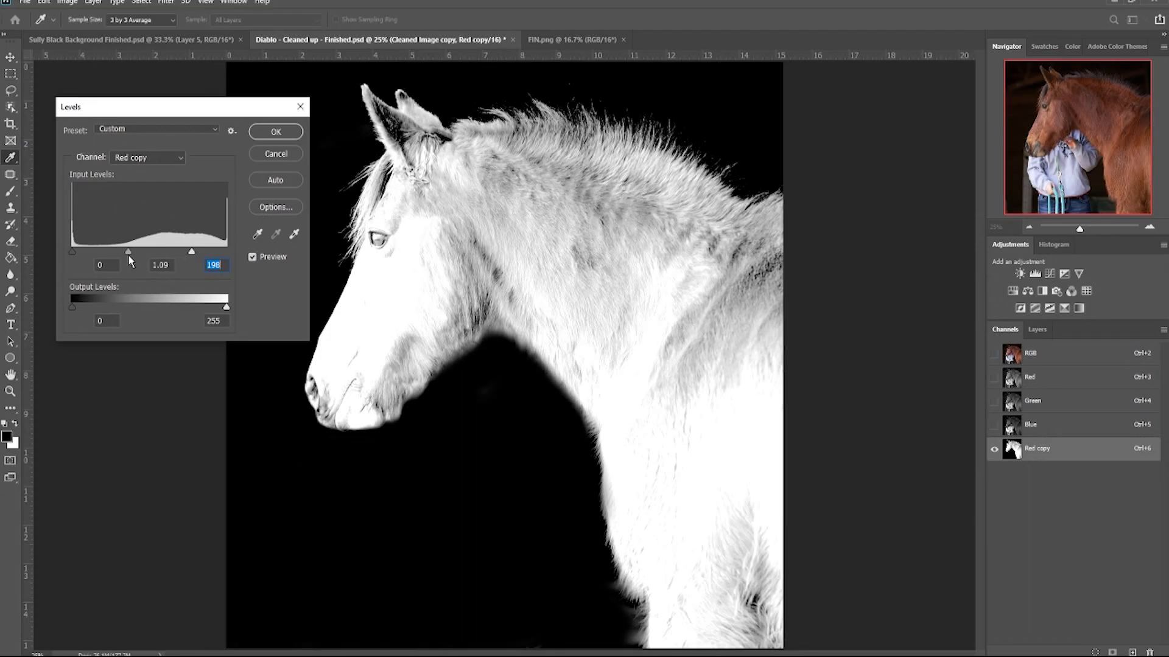
pyautogui.moveTo(131, 253); pyautogui.dragTo(120, 254)
pyautogui.moveTo(121, 255); pyautogui.dragTo(170, 255)
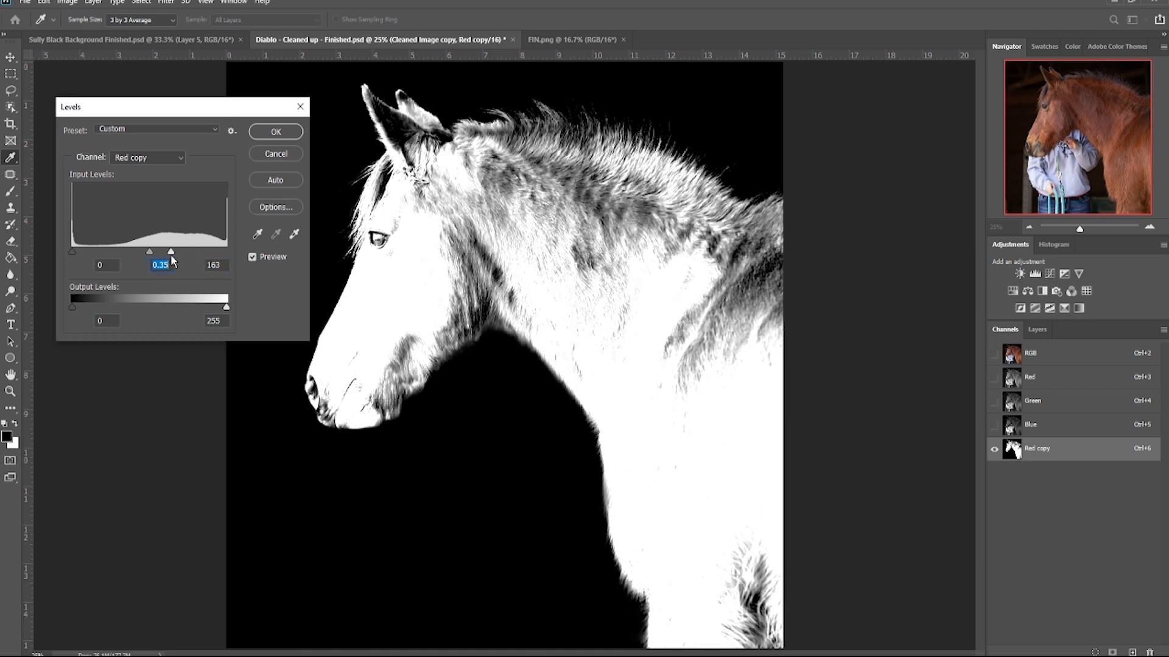
pyautogui.moveTo(149, 252); pyautogui.dragTo(127, 263)
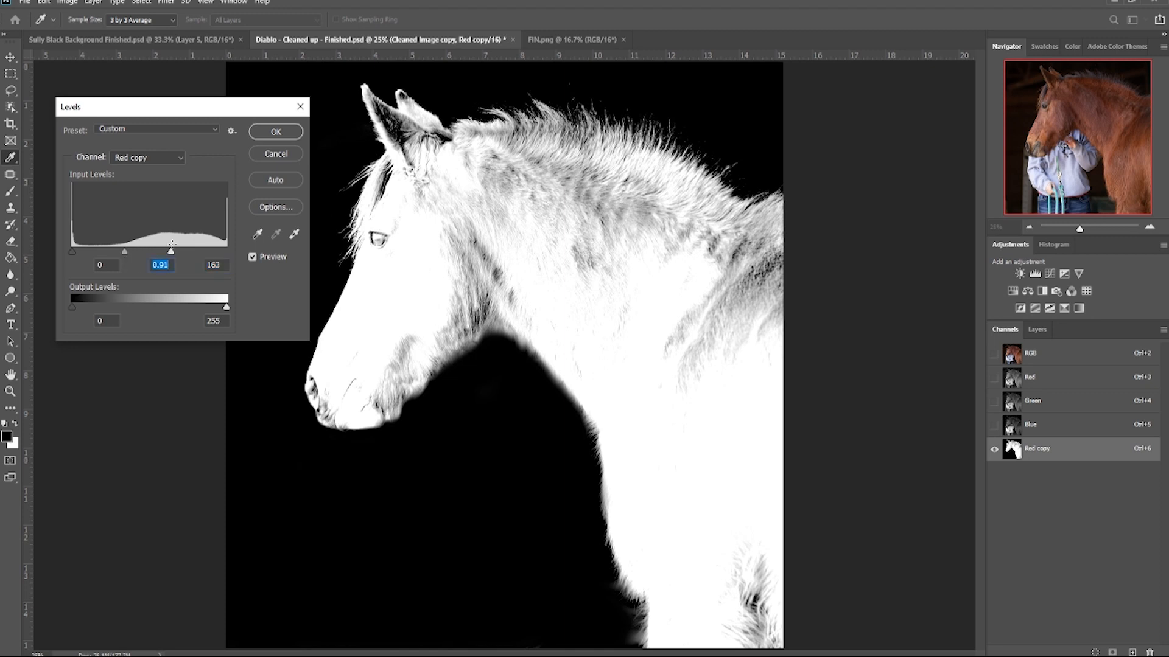
pyautogui.moveTo(74, 250); pyautogui.dragTo(100, 254)
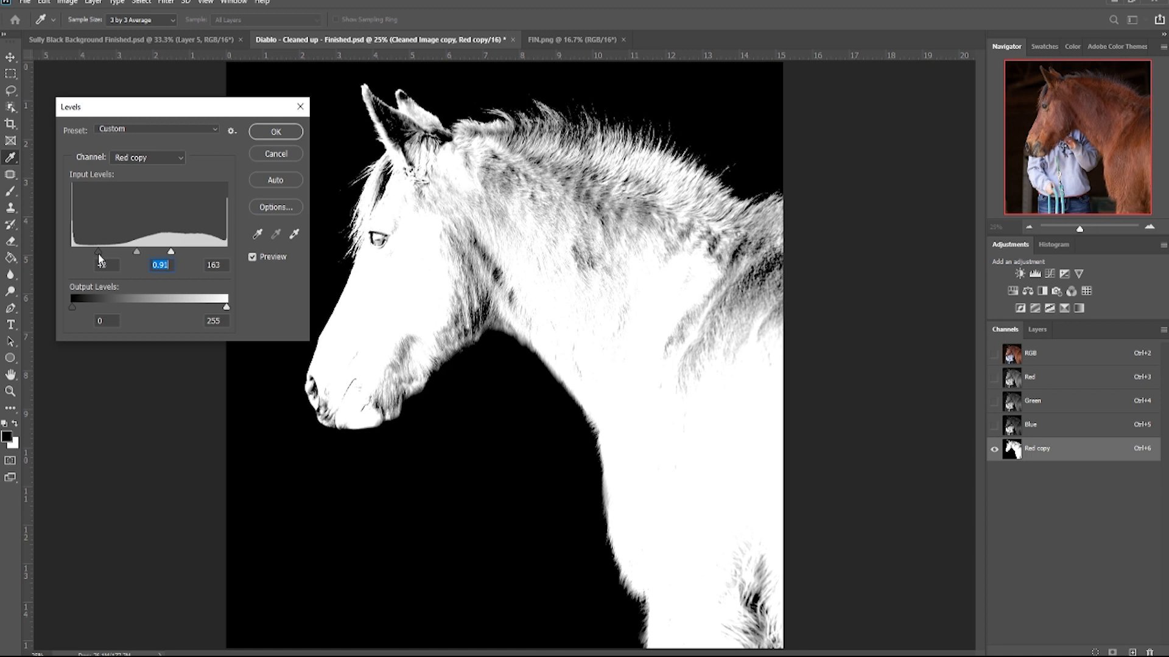
pyautogui.moveTo(100, 255); pyautogui.dragTo(84, 261)
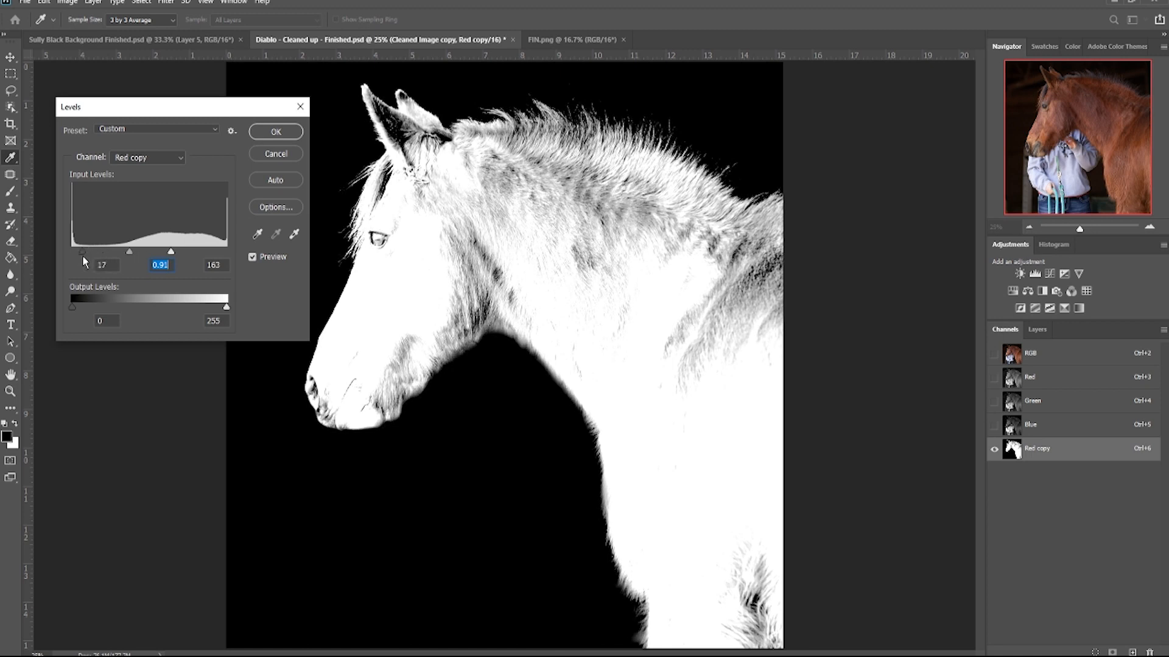
pyautogui.click(275, 132)
# - Paint white over the grey areas of the horse's forehead, cheek, jaw and muzzle with the Brush tool
pyautogui.press('b')
pyautogui.click(14, 419)
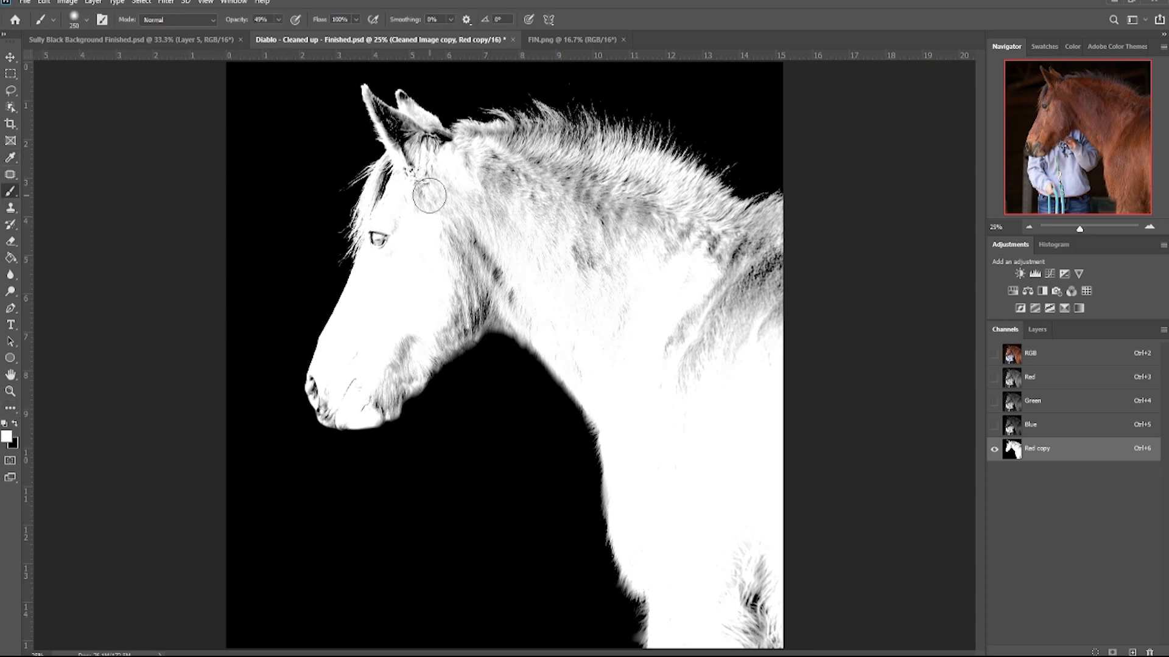
pyautogui.moveTo(430, 195)
pyautogui.mouseDown()
pyautogui.moveTo(398, 181)
pyautogui.moveTo(390, 194)
pyautogui.moveTo(397, 168)
pyautogui.moveTo(401, 191)
pyautogui.mouseUp()
pyautogui.moveTo(455, 299)
pyautogui.mouseDown()
pyautogui.moveTo(486, 292)
pyautogui.moveTo(457, 304)
pyautogui.moveTo(516, 283)
pyautogui.moveTo(496, 298)
pyautogui.mouseUp()
pyautogui.moveTo(400, 348)
pyautogui.mouseDown()
pyautogui.moveTo(380, 384)
pyautogui.moveTo(419, 350)
pyautogui.moveTo(412, 372)
pyautogui.moveTo(428, 355)
pyautogui.moveTo(378, 401)
pyautogui.moveTo(374, 384)
pyautogui.moveTo(337, 388)
pyautogui.mouseUp()
pyautogui.press('[')
pyautogui.press('[')
pyautogui.press('[')
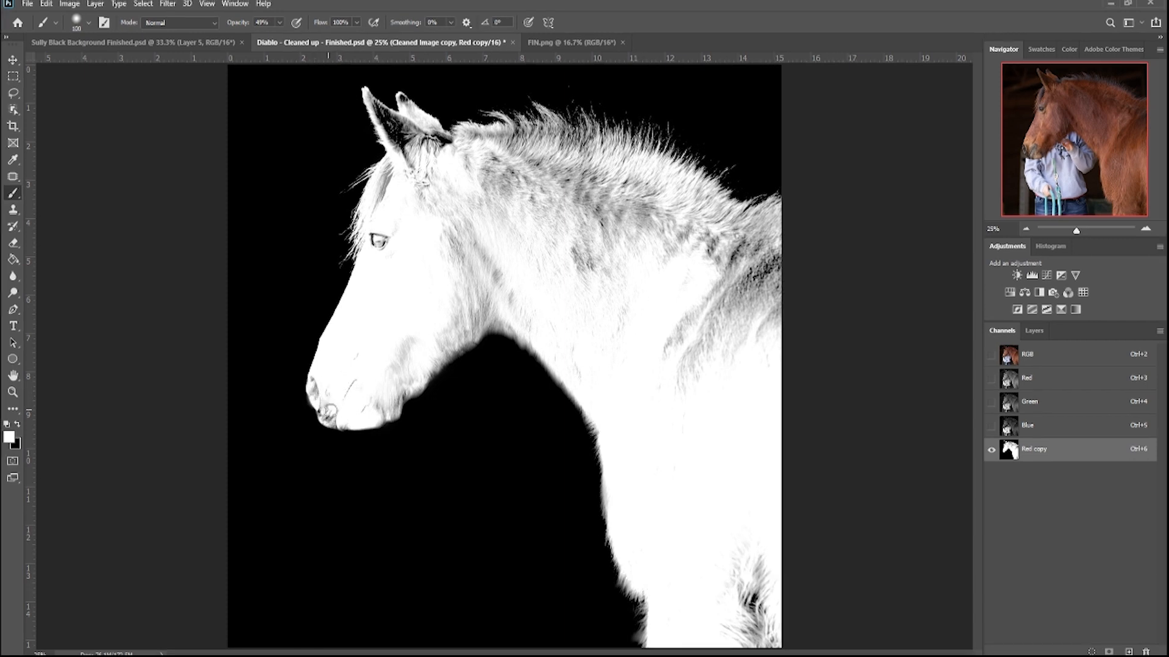
# - Paint white over the dark patches on the horse's chest, shoulder and neck with a 500 px brush
pyautogui.press(']')
pyautogui.press(']')
pyautogui.press(']')
pyautogui.press(']')
pyautogui.press(']')
pyautogui.press(']')
pyautogui.moveTo(744, 577)
pyautogui.mouseDown()
pyautogui.moveTo(758, 630)
pyautogui.moveTo(749, 591)
pyautogui.mouseUp()
pyautogui.moveTo(696, 303)
pyautogui.mouseDown()
pyautogui.moveTo(676, 281)
pyautogui.moveTo(759, 274)
pyautogui.moveTo(614, 225)
pyautogui.moveTo(579, 239)
pyautogui.moveTo(552, 228)
pyautogui.moveTo(570, 206)
pyautogui.moveTo(537, 184)
pyautogui.moveTo(669, 231)
pyautogui.moveTo(607, 193)
pyautogui.moveTo(628, 205)
pyautogui.moveTo(560, 227)
pyautogui.moveTo(591, 258)
pyautogui.moveTo(477, 198)
pyautogui.moveTo(523, 210)
pyautogui.moveTo(544, 199)
pyautogui.moveTo(517, 174)
pyautogui.moveTo(586, 185)
pyautogui.moveTo(526, 165)
pyautogui.moveTo(736, 248)
pyautogui.mouseUp()
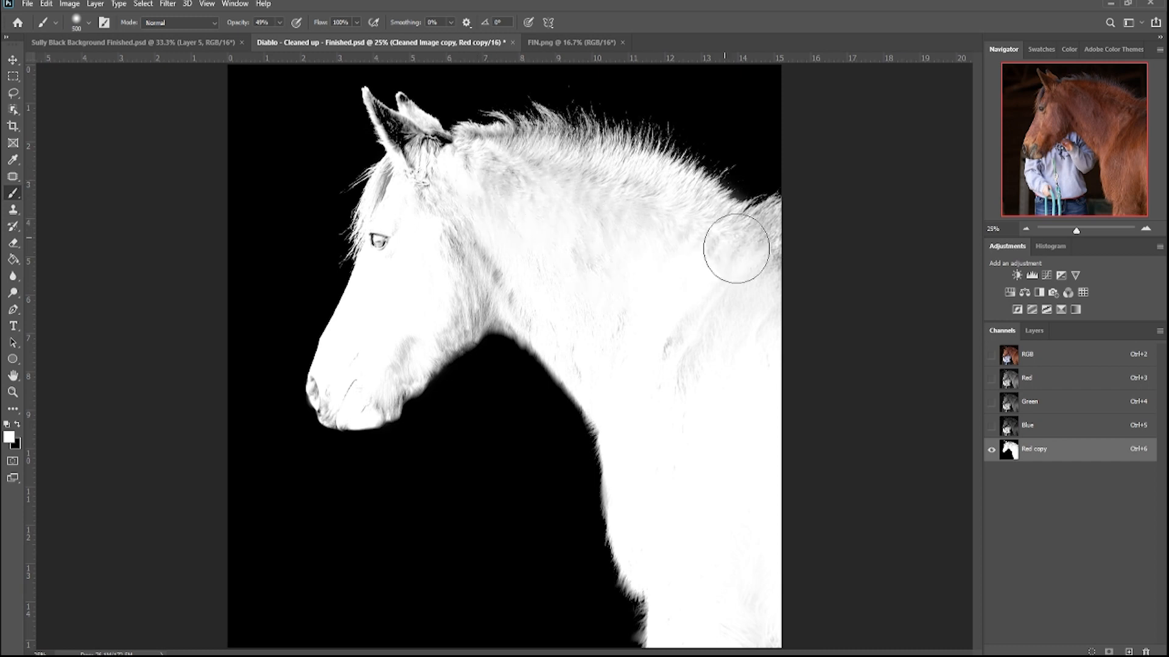
# - Paint white inside the horse's ears with a smaller brush
pyautogui.press('[')
pyautogui.press('[')
pyautogui.moveTo(378, 131); pyautogui.dragTo(387, 127)
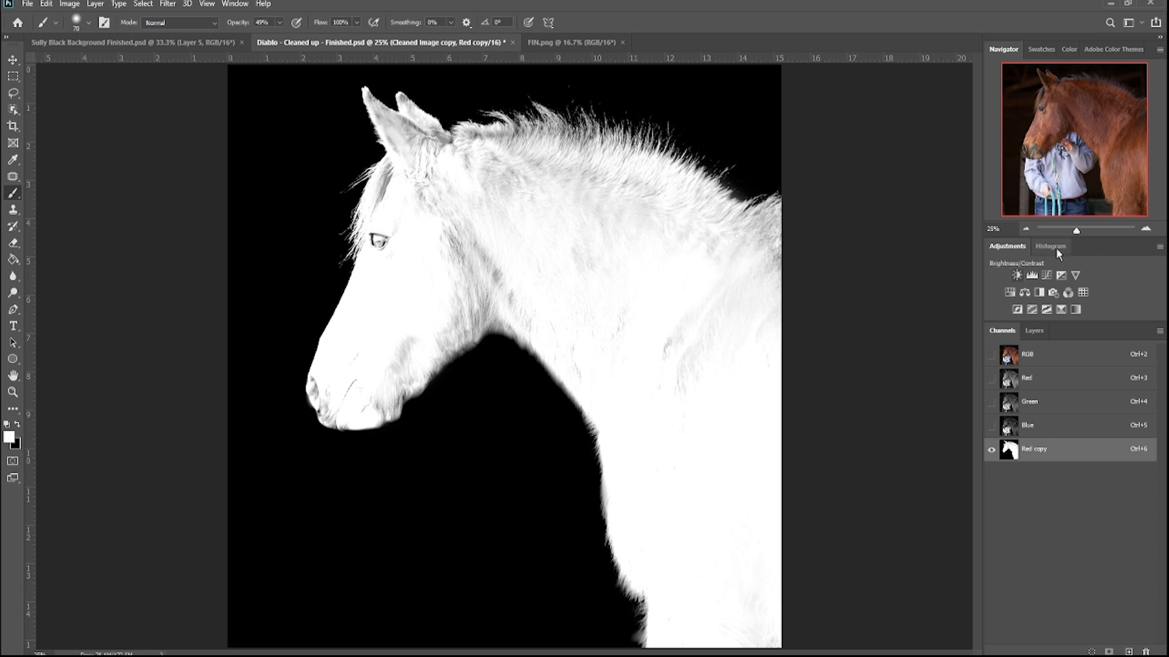
# - Load the Red copy channel's white areas as a selection
pyautogui.click(1027, 232)
pyautogui.click(1026, 230)
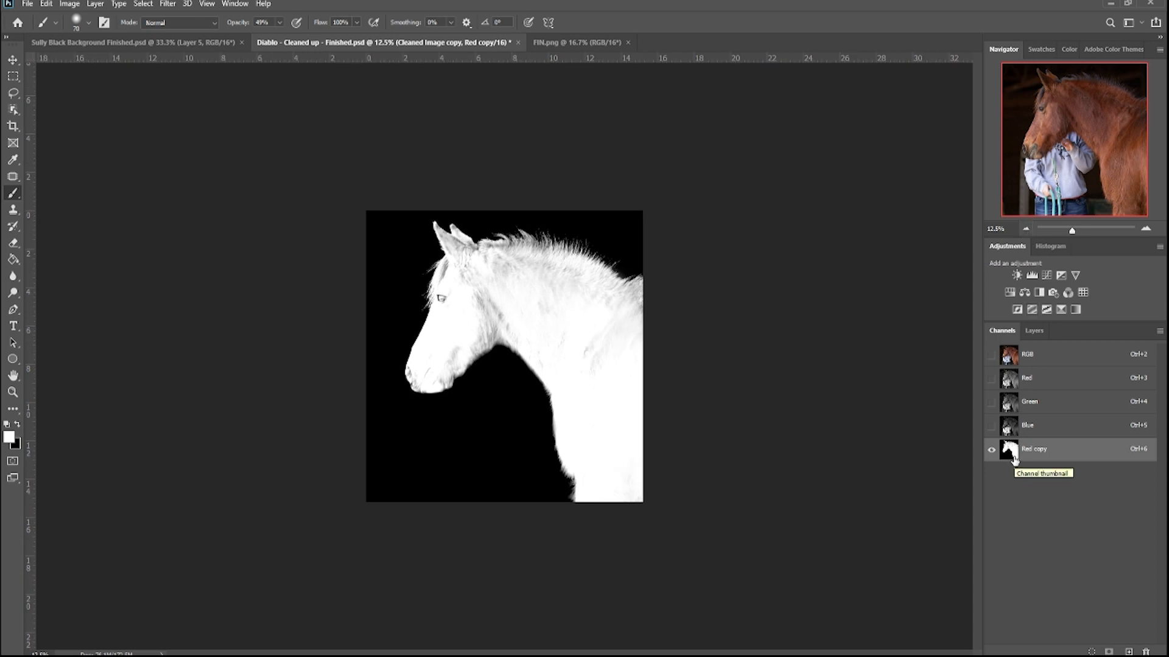
pyautogui.keyDown('ctrl'); pyautogui.click(1012, 453); pyautogui.keyUp('ctrl')
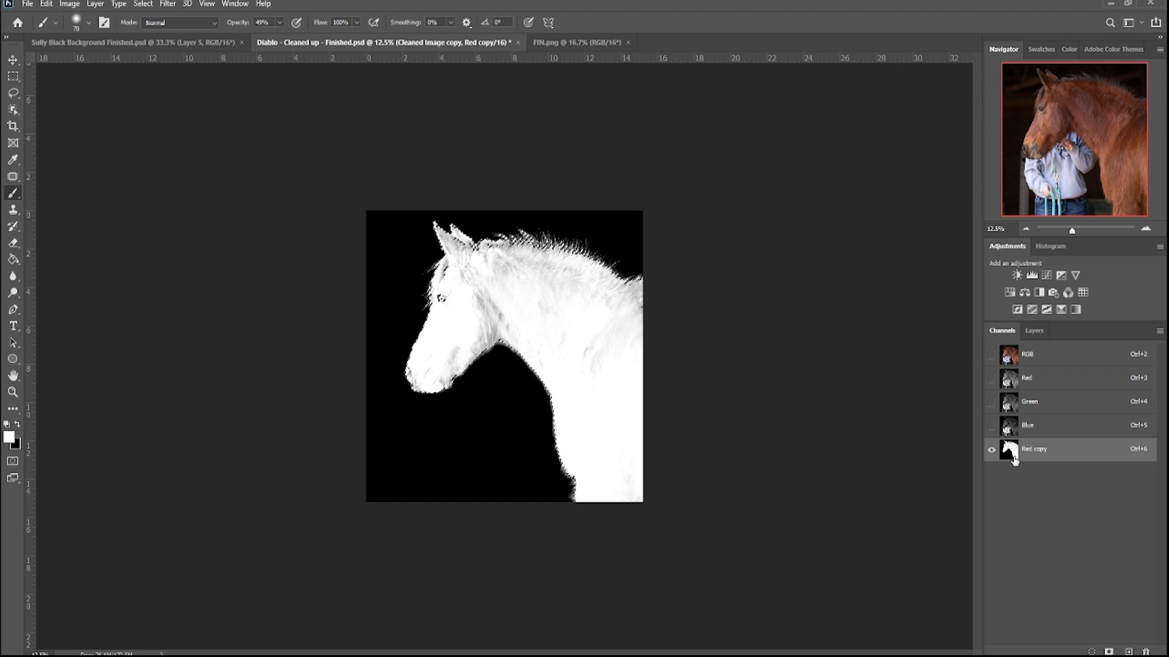
# - Select the hair edges along the mane, forelock, chest and jaw with the Lasso tool at 14 px feather, adding each area to the selection
pyautogui.click(13, 93)
pyautogui.hotkey('ctrl', '+')
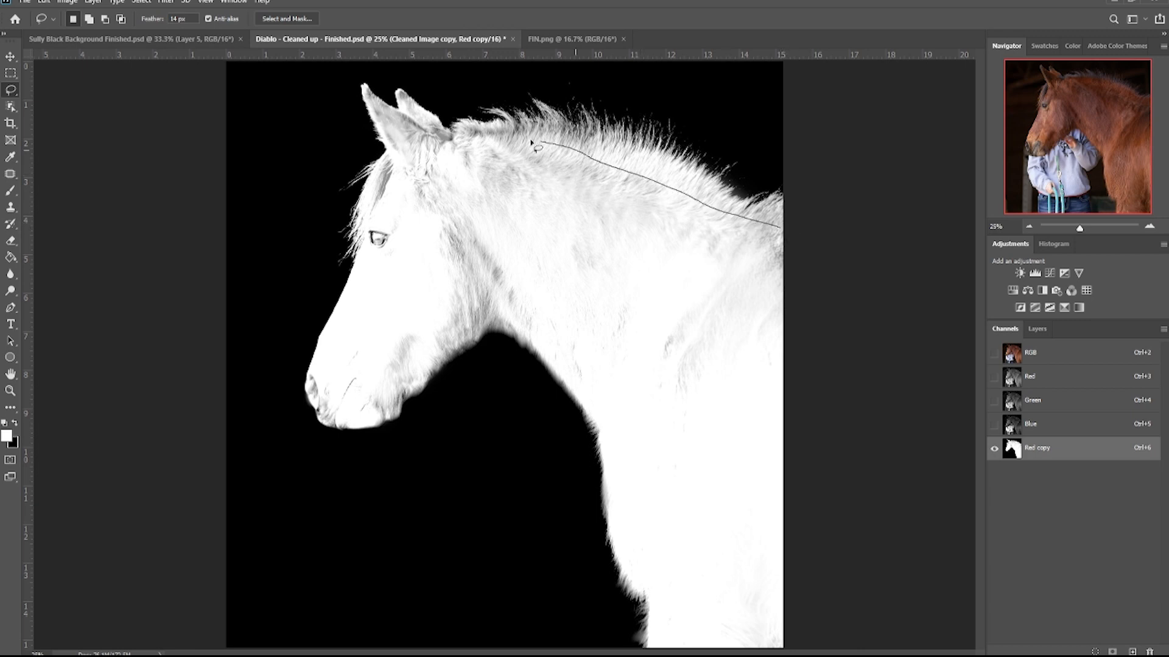
pyautogui.moveTo(492, 85)
pyautogui.mouseDown()
pyautogui.moveTo(602, 82)
pyautogui.moveTo(705, 108)
pyautogui.moveTo(795, 160)
pyautogui.moveTo(823, 227)
pyautogui.mouseUp()
pyautogui.press('shift')
pyautogui.moveTo(363, 144); pyautogui.dragTo(319, 244)
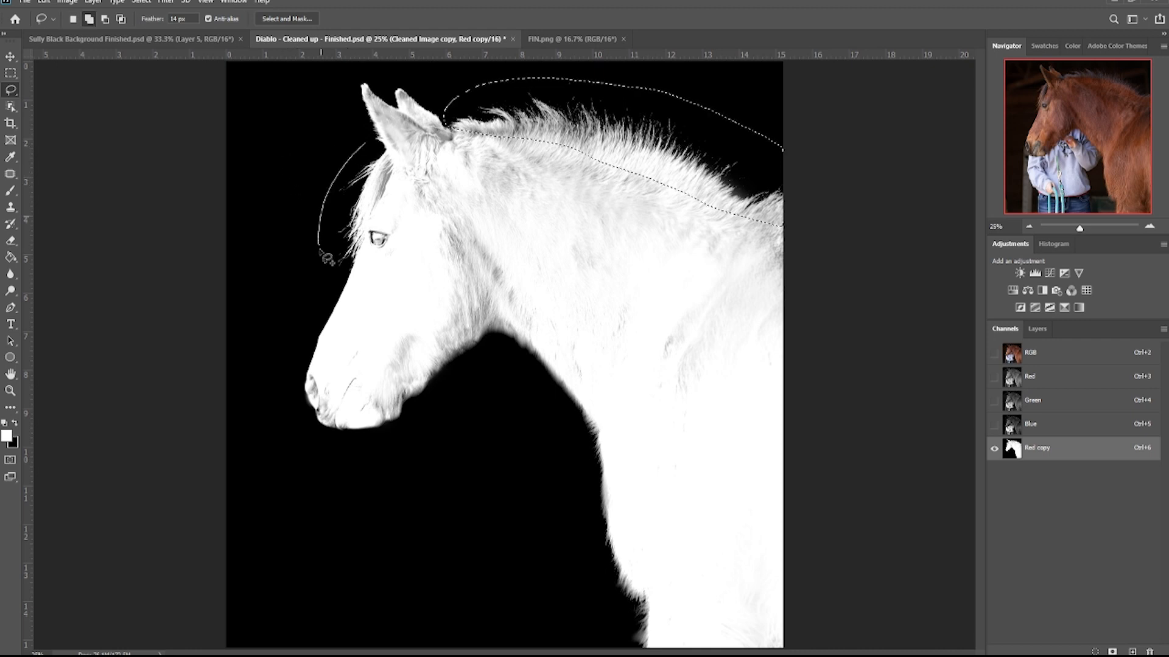
pyautogui.moveTo(368, 152); pyautogui.dragTo(368, 146)
pyautogui.moveTo(631, 645); pyautogui.dragTo(584, 434)
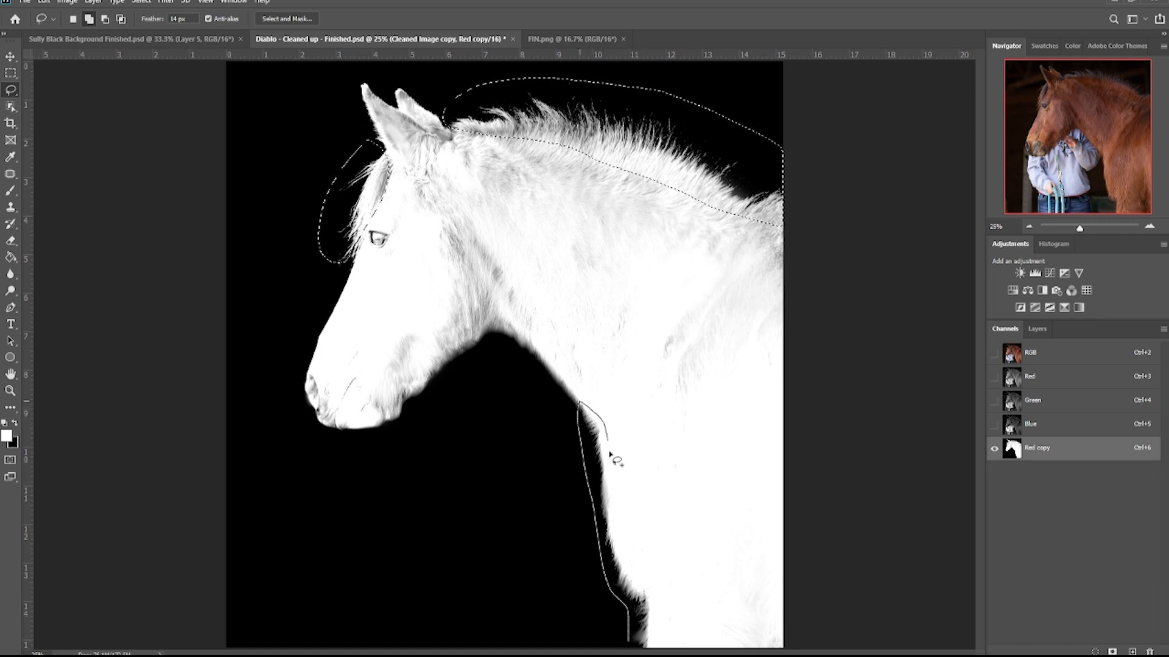
pyautogui.moveTo(616, 646); pyautogui.dragTo(627, 645)
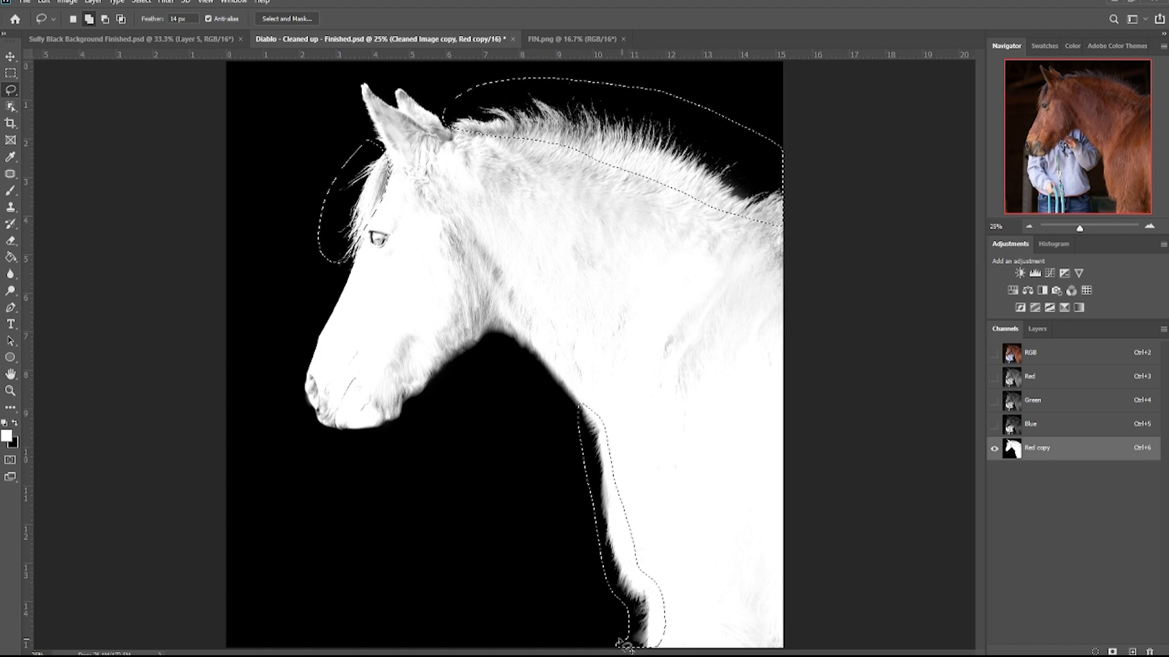
pyautogui.moveTo(478, 328)
pyautogui.mouseDown()
pyautogui.moveTo(472, 361)
pyautogui.moveTo(418, 408)
pyautogui.mouseUp()
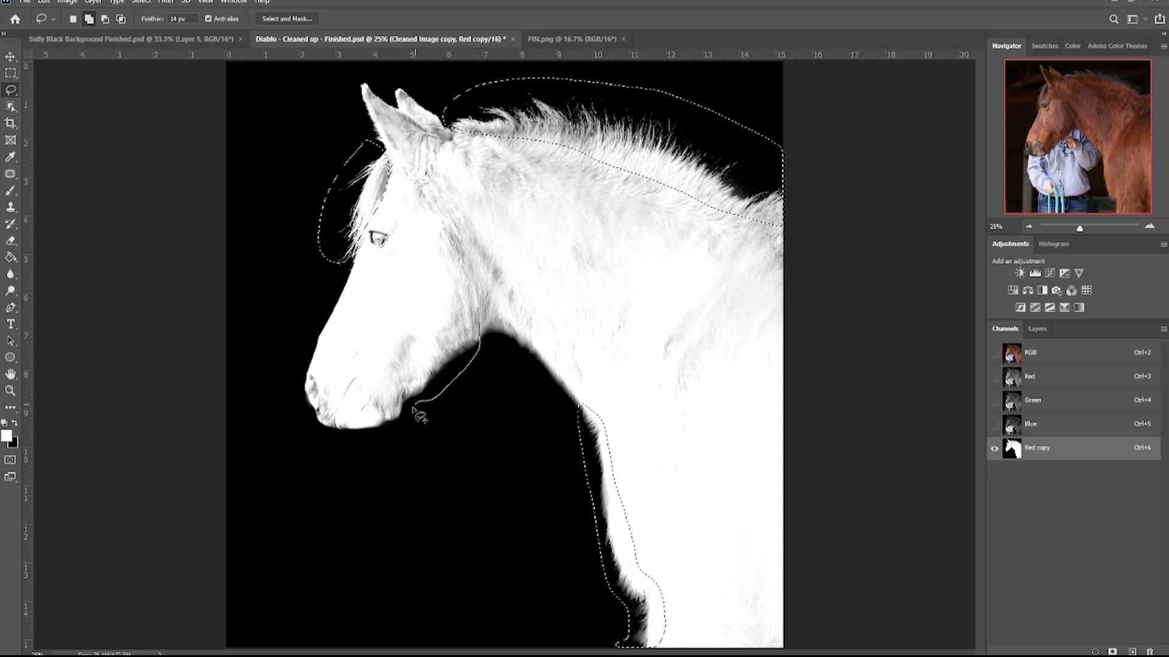
pyautogui.moveTo(481, 331); pyautogui.dragTo(480, 329)
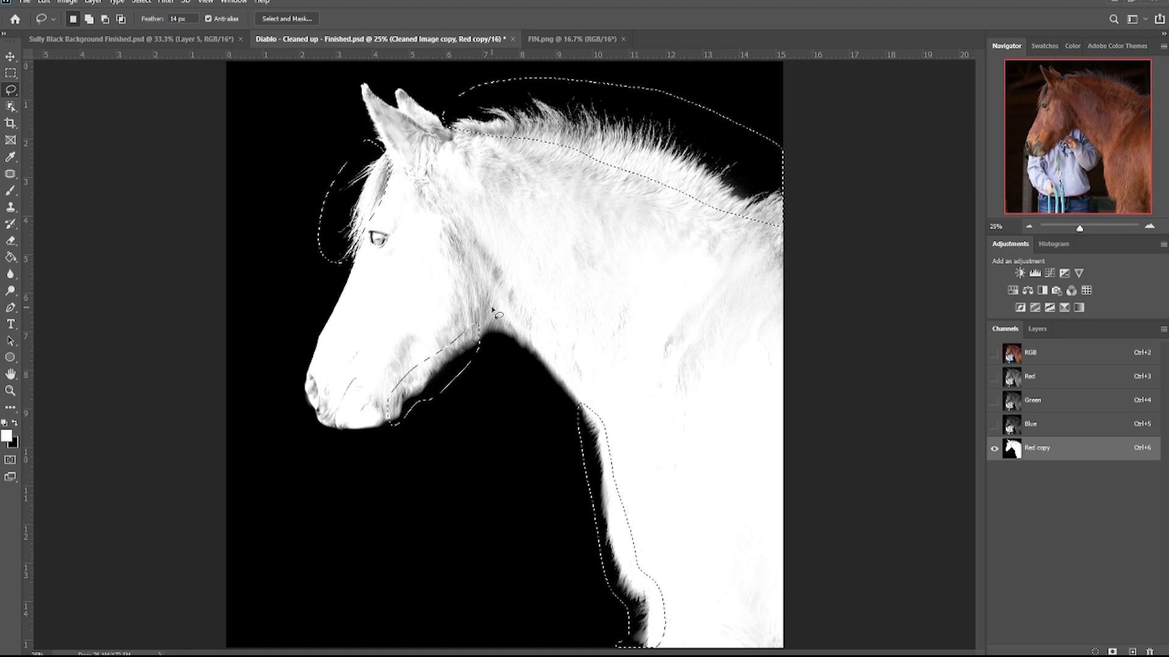
# - Apply Levels to the selected hair edges with black input 27, midtone 2.02 and white input 255, and clear the selection
pyautogui.hotkey('ctrl', 'l')
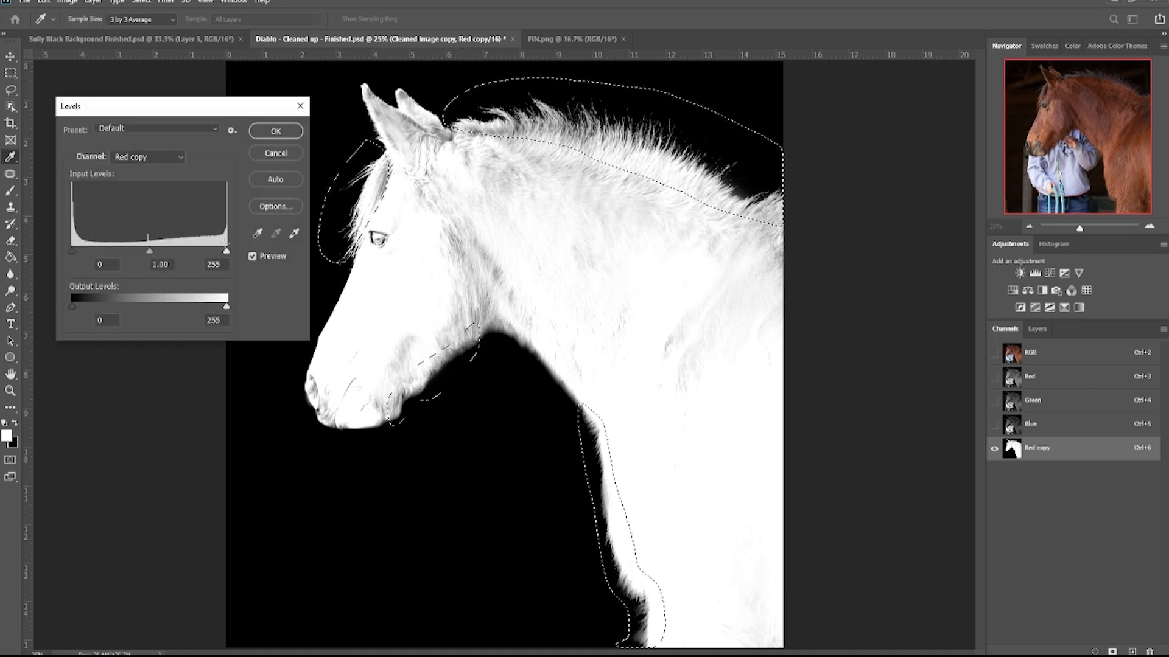
pyautogui.moveTo(148, 250); pyautogui.dragTo(105, 250)
pyautogui.moveTo(226, 251)
pyautogui.mouseDown()
pyautogui.moveTo(169, 252)
pyautogui.moveTo(232, 254)
pyautogui.mouseUp()
pyautogui.press('Tab')
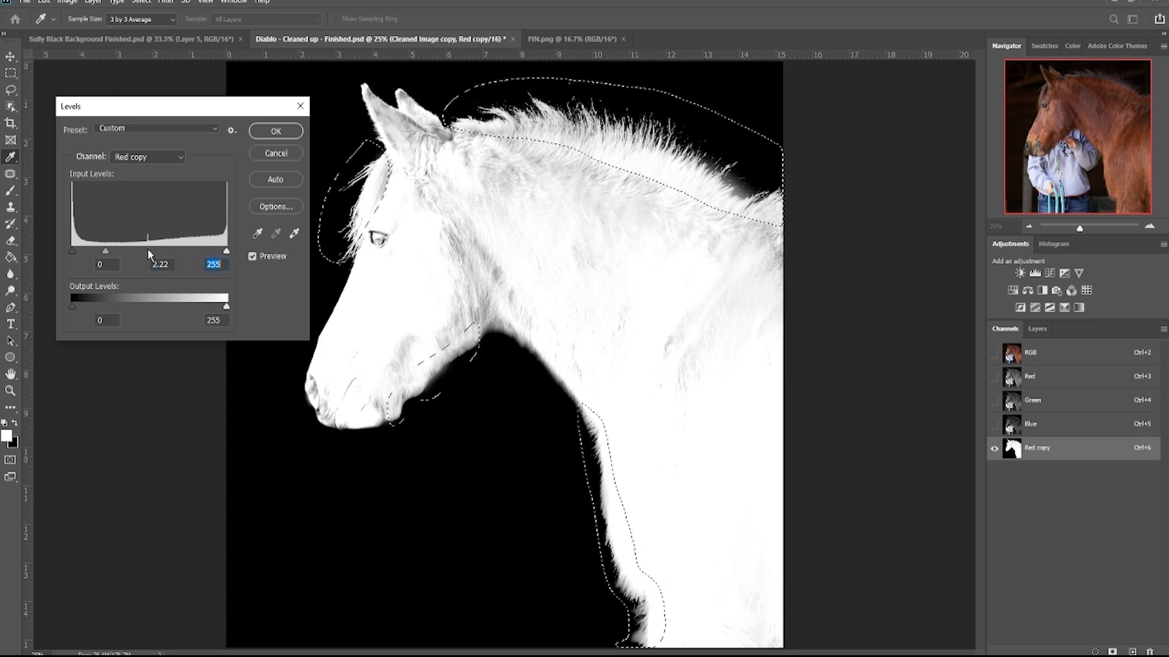
pyautogui.moveTo(89, 250)
pyautogui.mouseDown()
pyautogui.moveTo(109, 250)
pyautogui.moveTo(88, 252)
pyautogui.mouseUp()
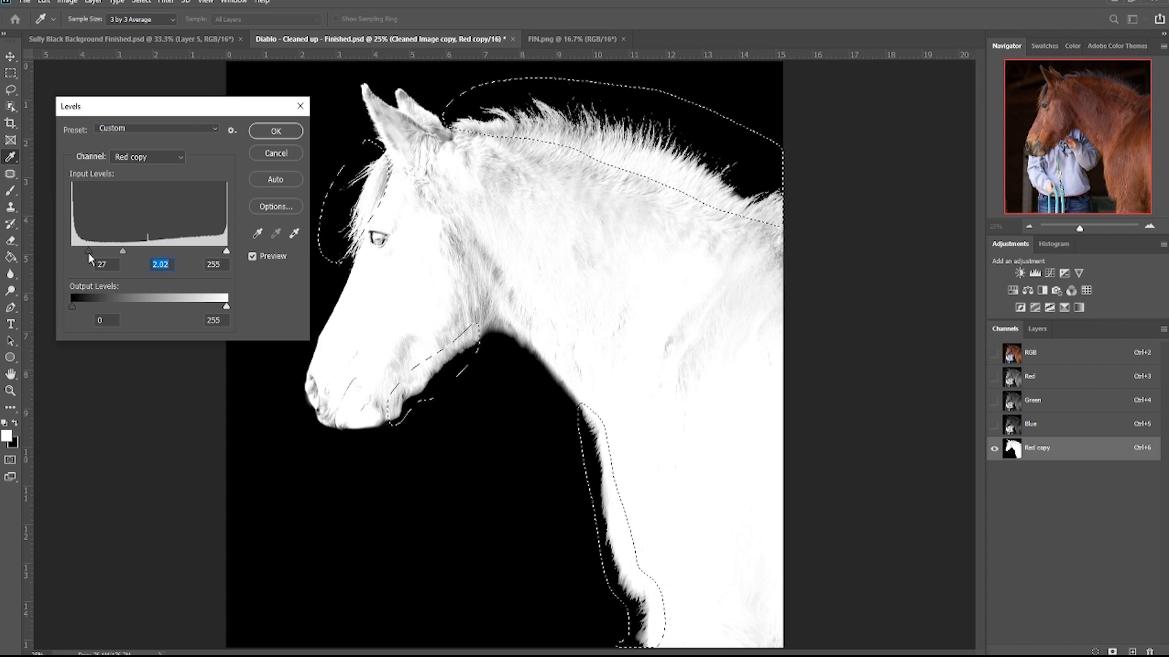
pyautogui.click(275, 131)
pyautogui.hotkey('ctrl', 'd')
# - Try selecting the whole horse by outlining it loosely with the Object Selection tool in Lasso mode
pyautogui.moveTo(828, 203)
pyautogui.mouseDown()
pyautogui.moveTo(778, 155)
pyautogui.moveTo(672, 119)
pyautogui.mouseUp()
pyautogui.hotkey('ctrl', 'd')
pyautogui.click(11, 108)
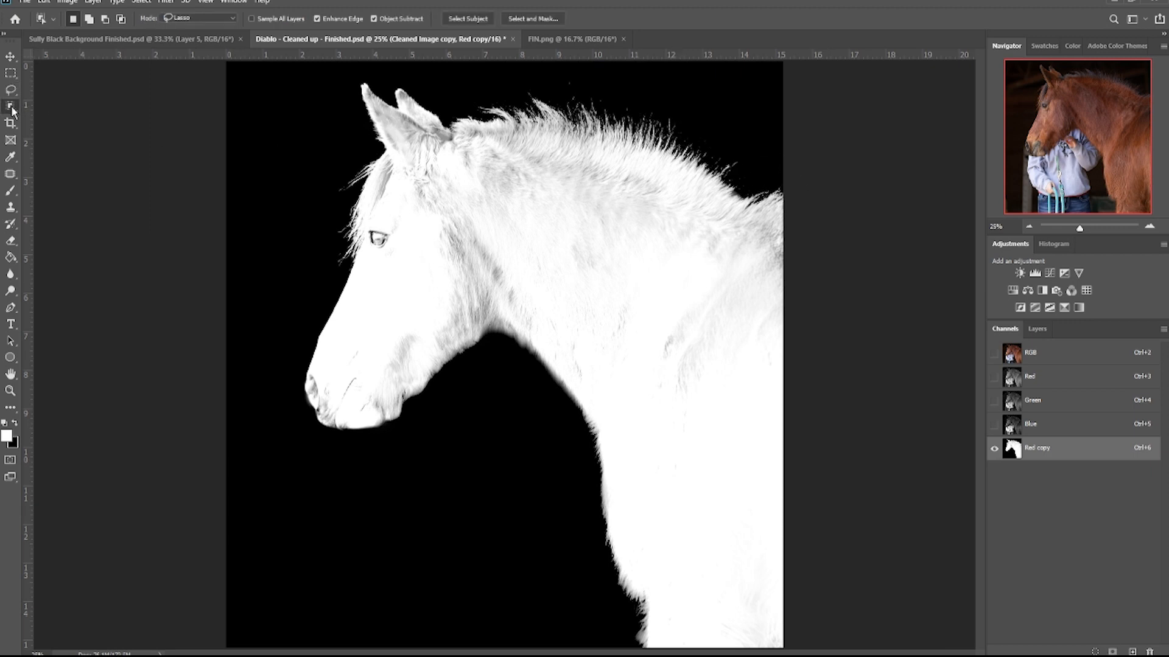
pyautogui.moveTo(648, 107)
pyautogui.mouseDown()
pyautogui.moveTo(540, 70)
pyautogui.moveTo(473, 80)
pyautogui.moveTo(349, 70)
pyautogui.moveTo(277, 308)
pyautogui.moveTo(266, 407)
pyautogui.moveTo(406, 482)
pyautogui.moveTo(491, 404)
pyautogui.moveTo(539, 419)
pyautogui.moveTo(580, 591)
pyautogui.moveTo(877, 182)
pyautogui.mouseUp()
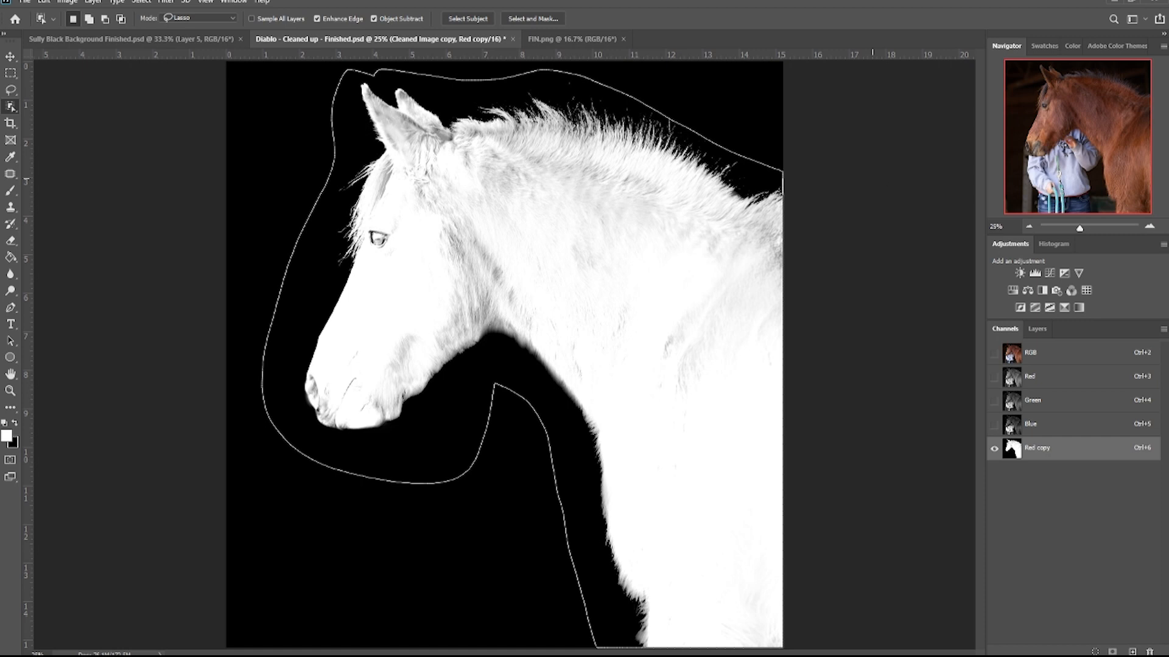
pyautogui.click(1029, 226)
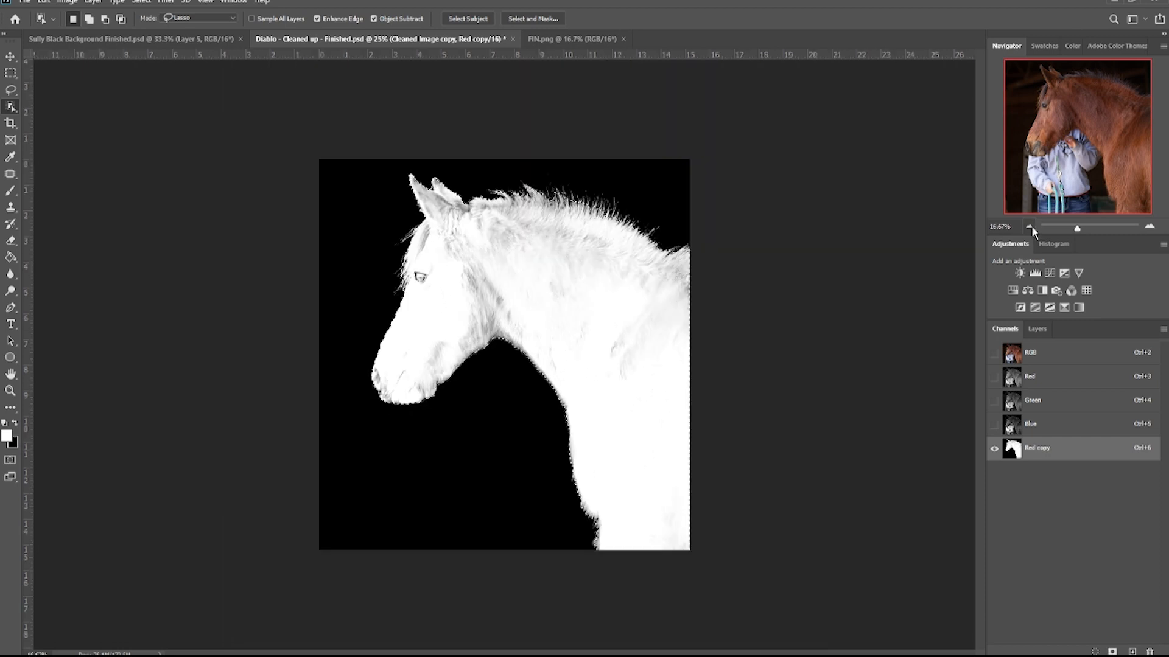
pyautogui.click(1029, 226)
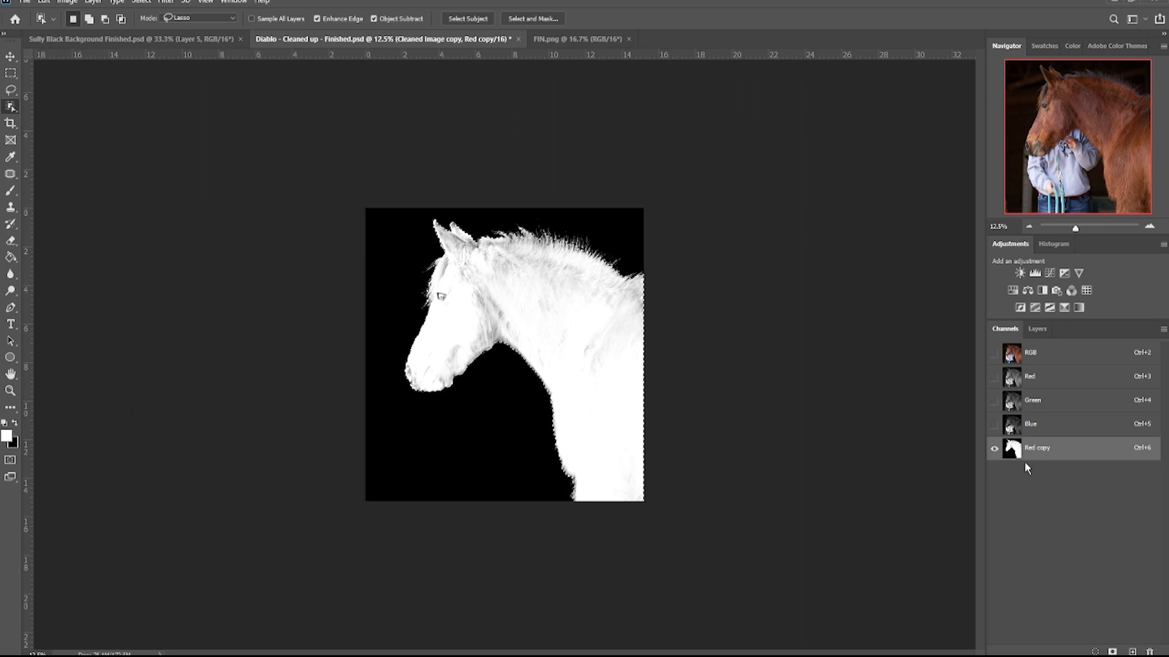
# - Load the Red copy channel as a selection and unlock the Cleaned Image copy layer
pyautogui.click(9, 75)
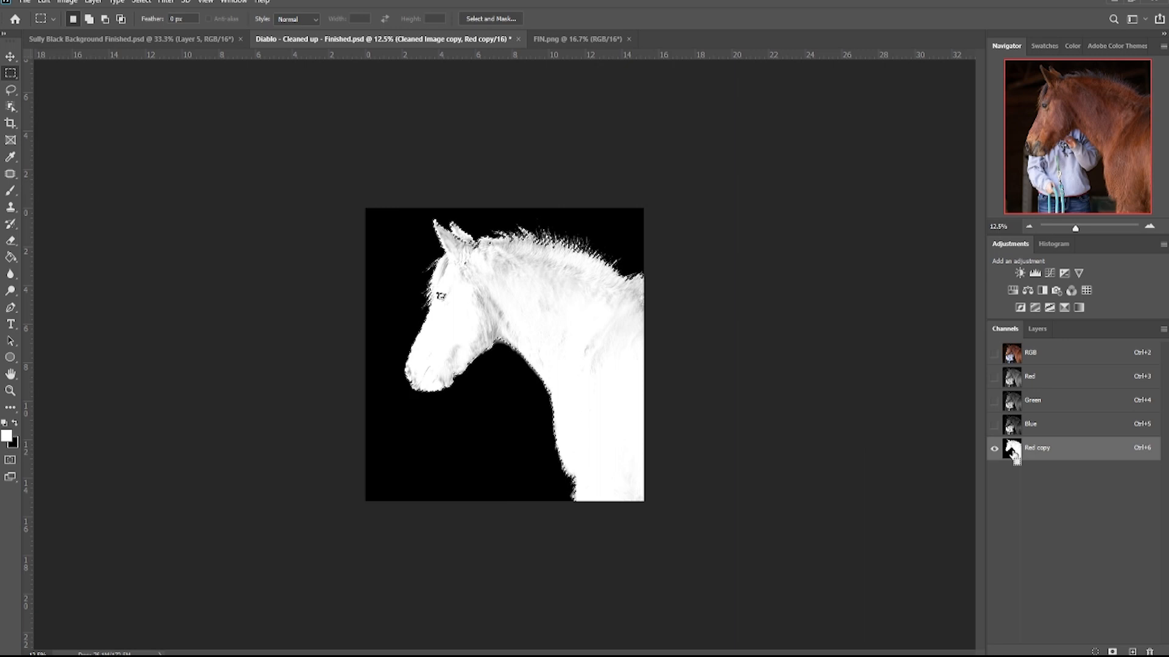
pyautogui.click(1036, 330)
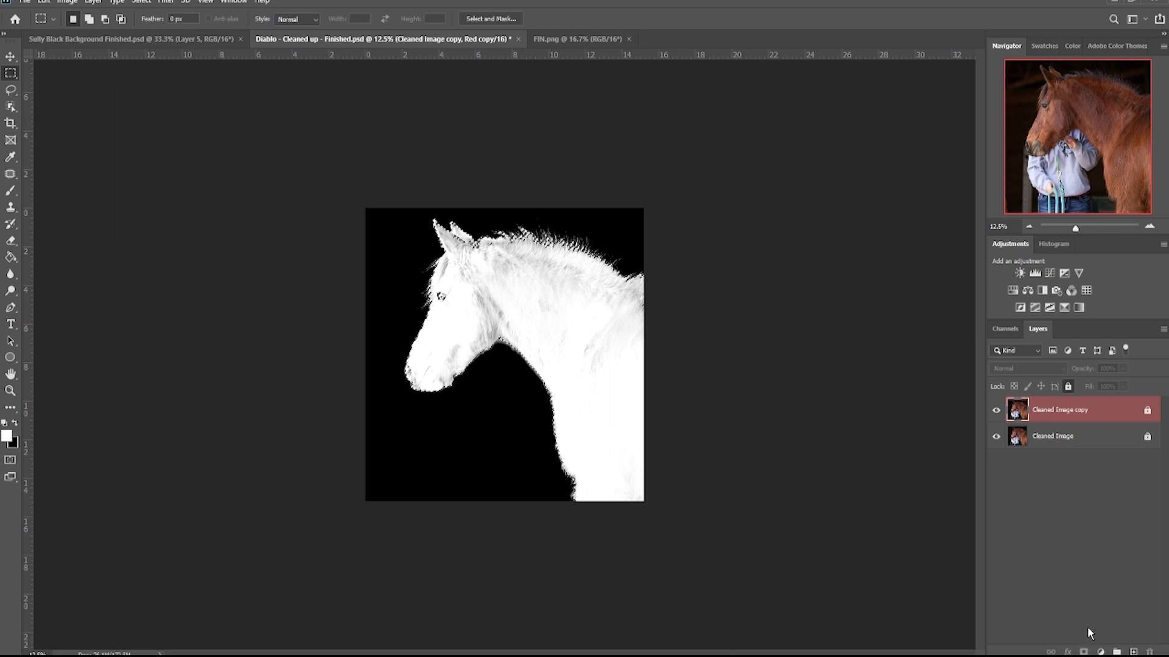
pyautogui.click(1147, 410)
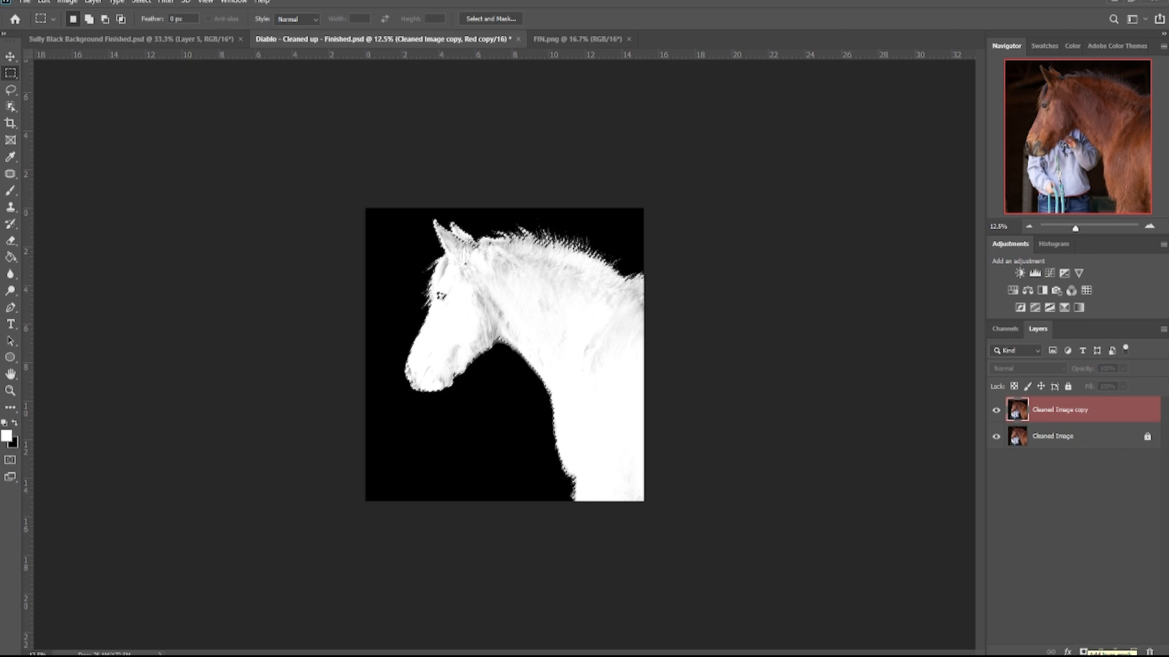
# - Mask the Cleaned Image copy layer with the loaded selection and add a black (000000) Solid Color fill layer above Cleaned Image
pyautogui.click(1084, 652)
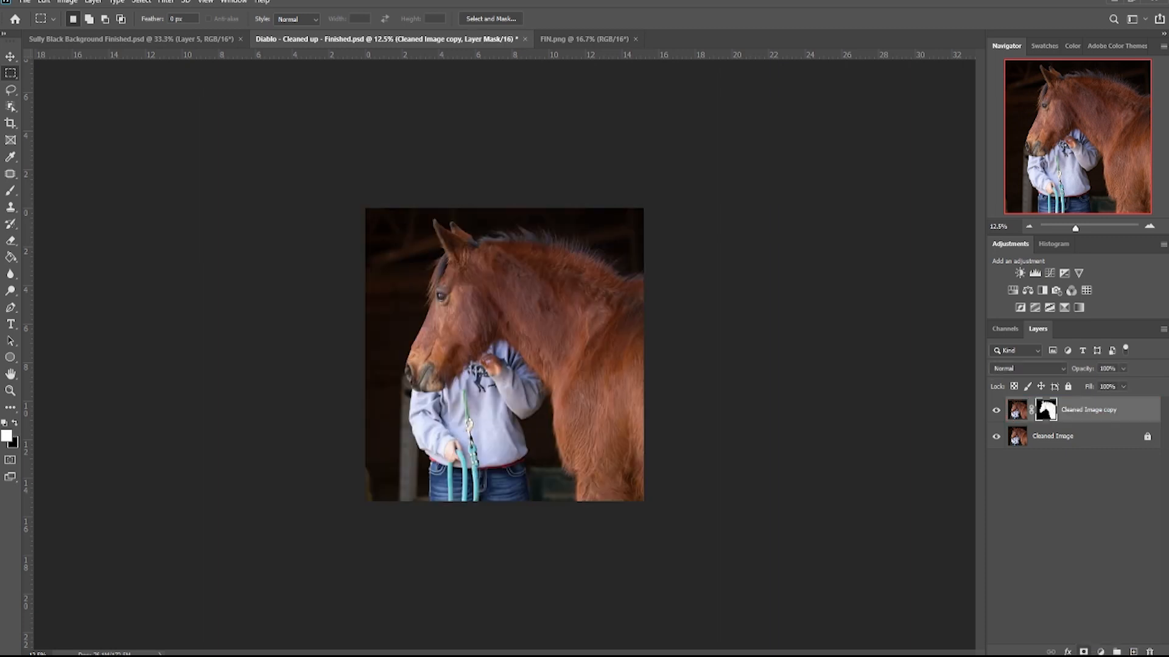
pyautogui.click(1047, 442)
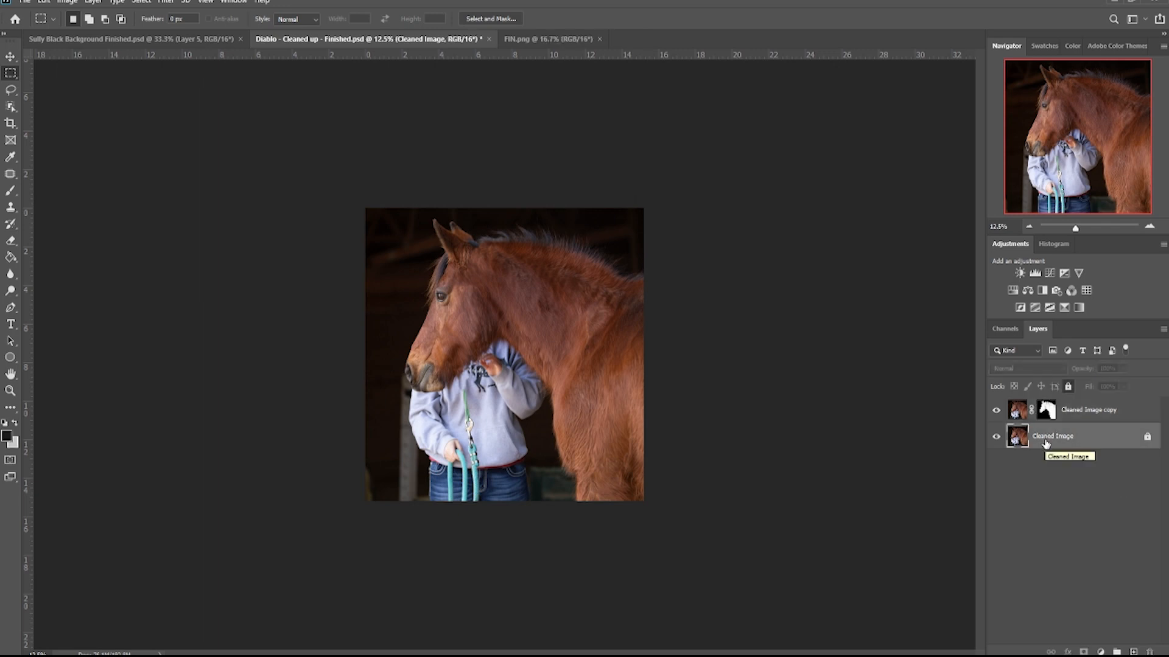
pyautogui.click(1101, 651)
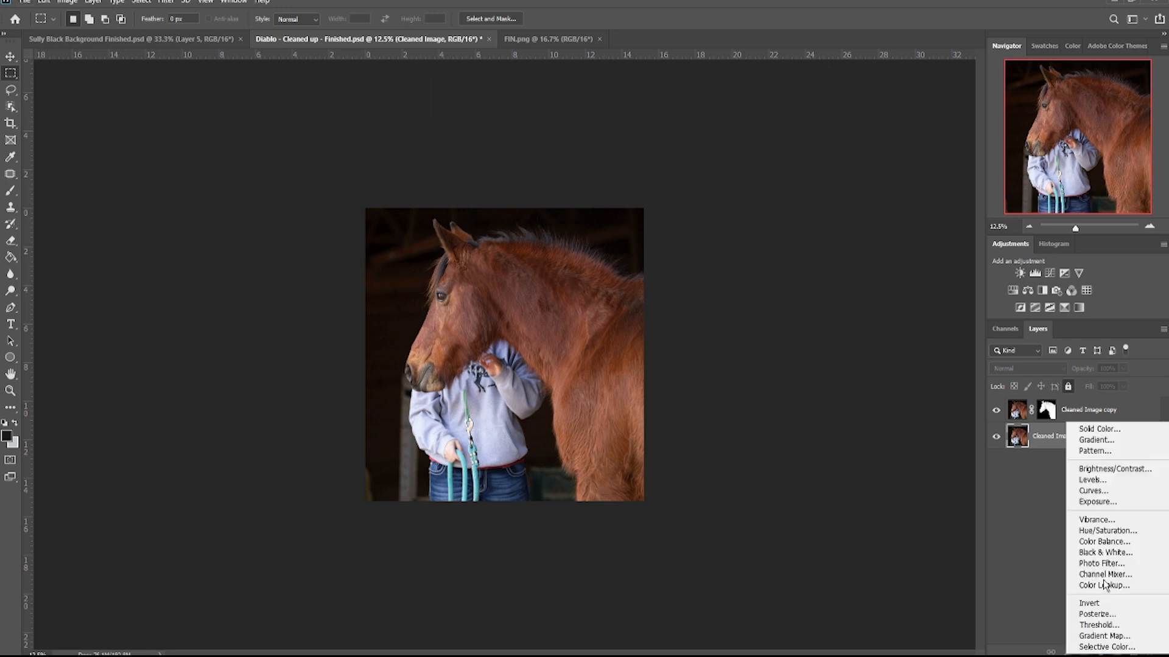
pyautogui.click(1090, 429)
pyautogui.moveTo(693, 501); pyautogui.dragTo(659, 511)
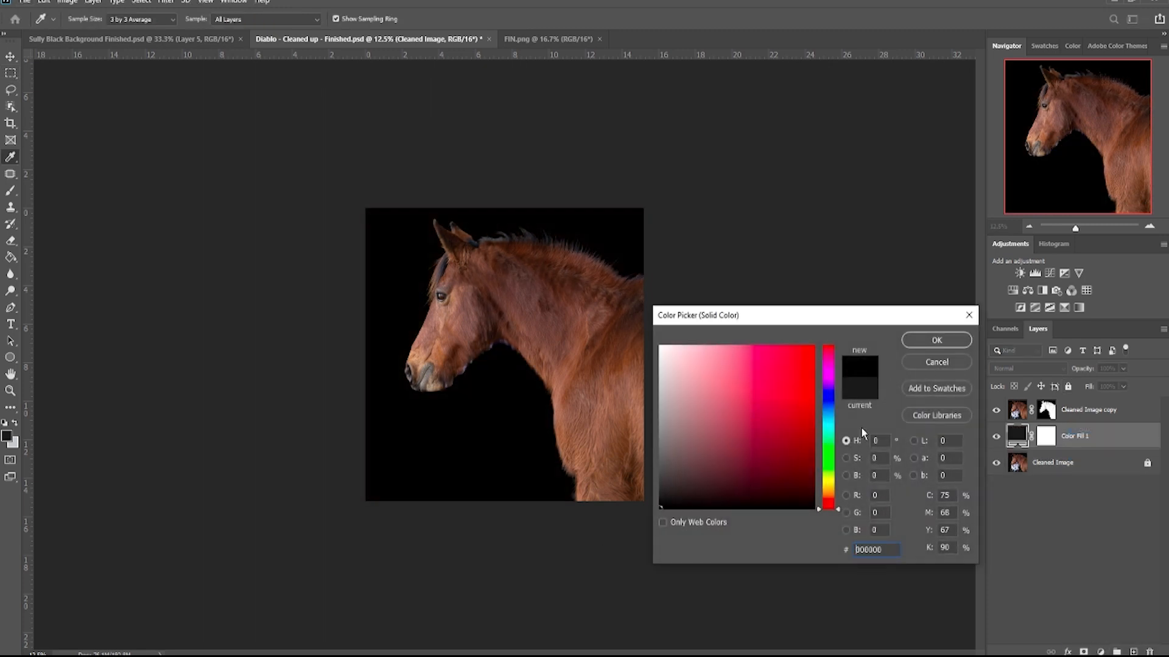
pyautogui.click(930, 341)
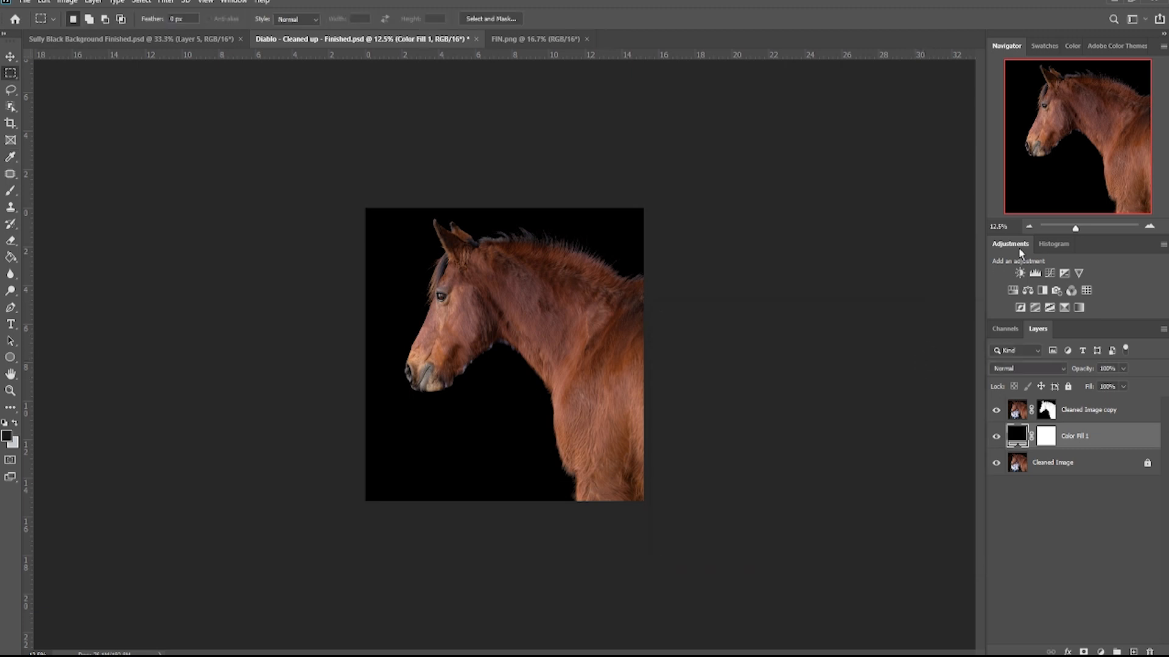
# - Target the Cleaned Image copy layer's mask with the Brush tool and display the mask as a red overlay
pyautogui.click(1149, 226)
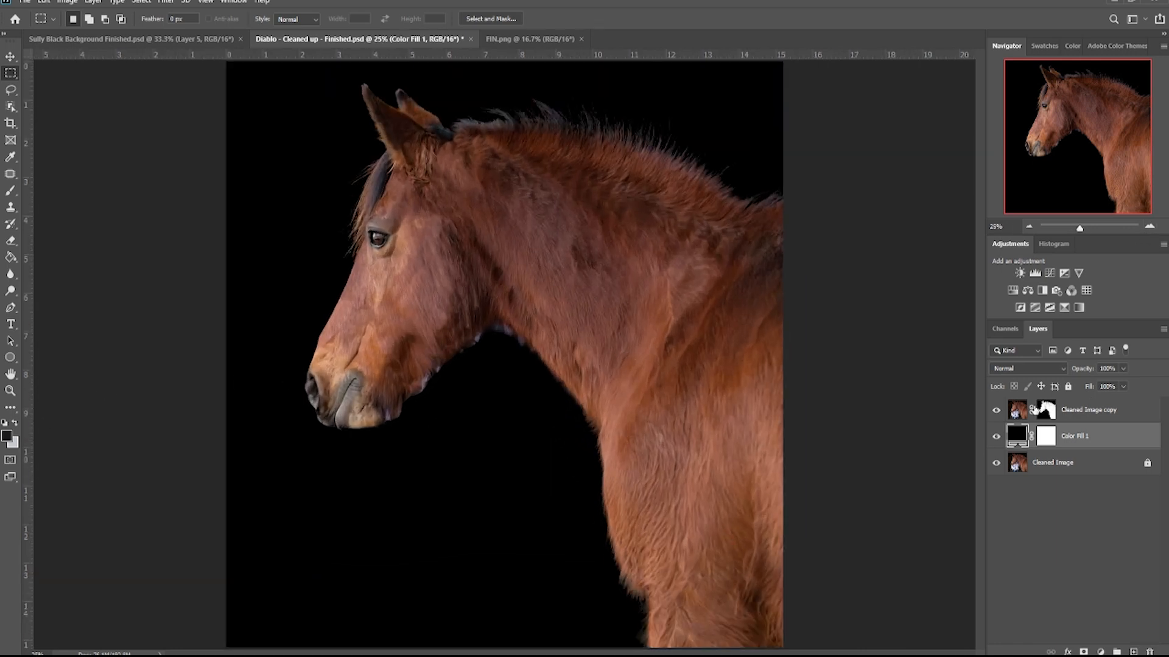
pyautogui.click(1049, 411)
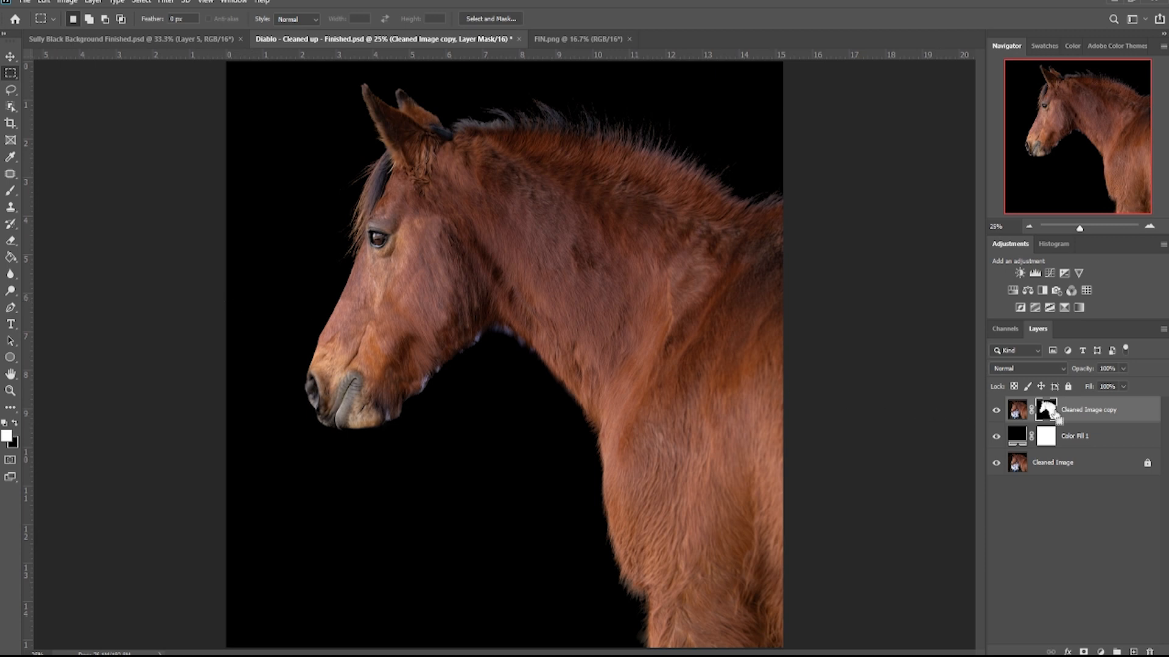
pyautogui.hotkey('ctrl', 'i')
pyautogui.hotkey('ctrl', 'i')
pyautogui.click(13, 190)
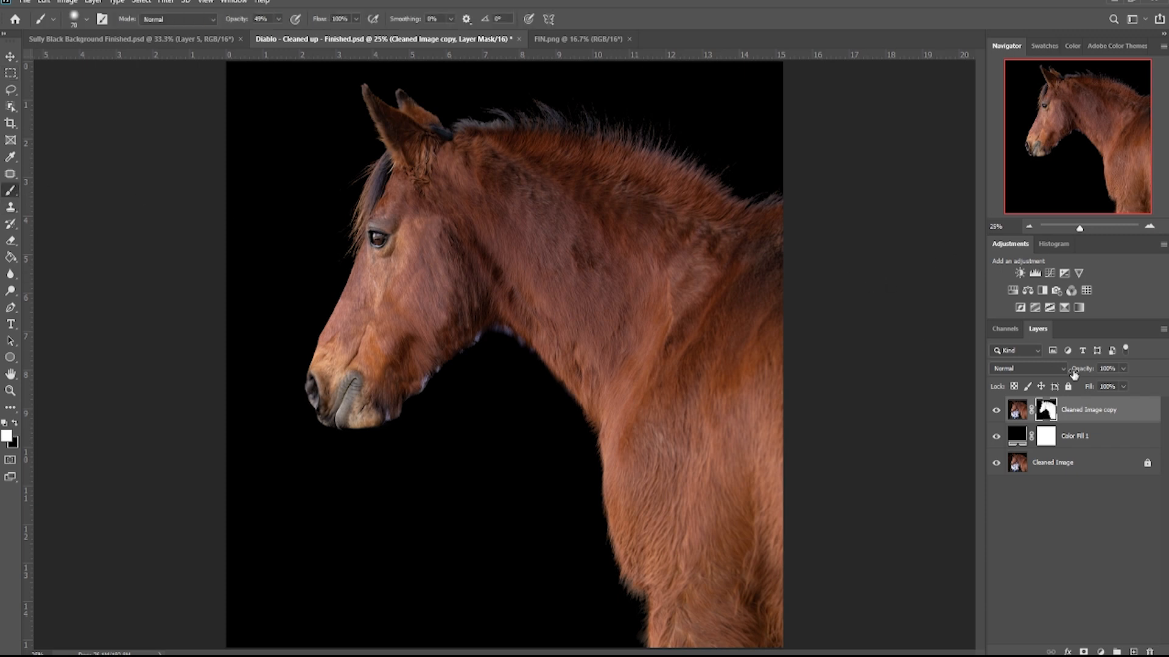
pyautogui.press('\\')
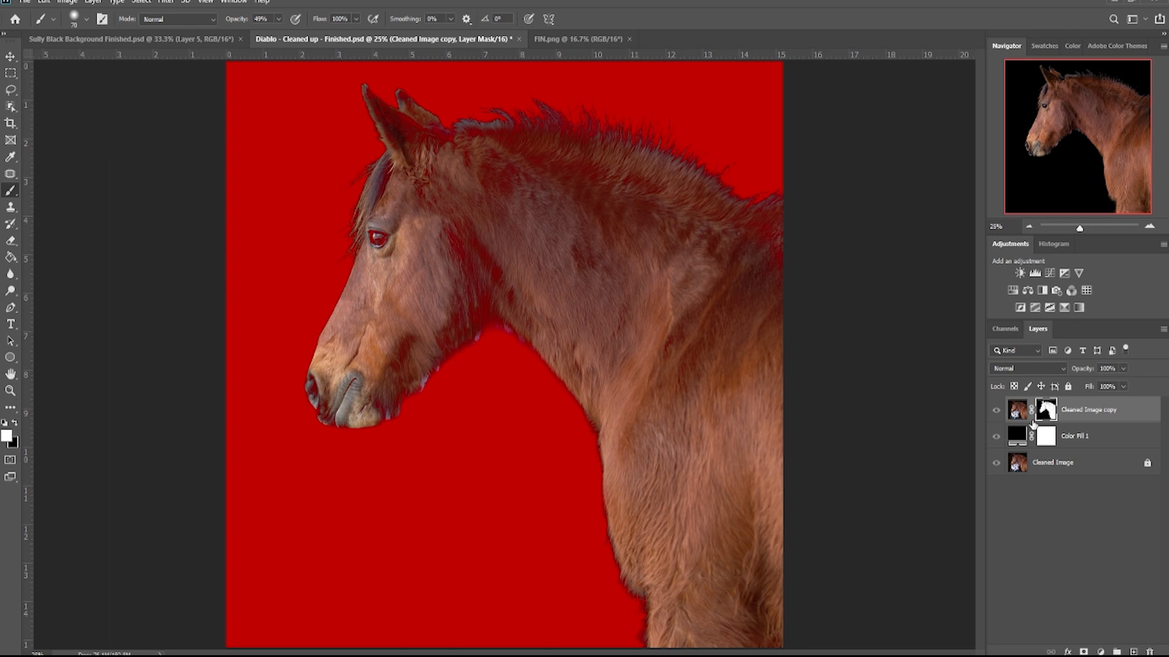
# - Paint white on the mask over the eye, cheek and face with the brush at 100% opacity to restore them fully
pyautogui.press(']')
pyautogui.press(']')
pyautogui.press(']')
pyautogui.press(']')
pyautogui.press(']')
pyautogui.press(']')
pyautogui.press(']')
pyautogui.press(']')
pyautogui.press(']')
pyautogui.press(']')
pyautogui.press('[')
pyautogui.press('[')
pyautogui.press('[')
pyautogui.moveTo(383, 241); pyautogui.dragTo(386, 247)
pyautogui.moveTo(280, 19)
pyautogui.mouseDown()
pyautogui.moveTo(285, 42)
pyautogui.moveTo(338, 44)
pyautogui.mouseUp()
pyautogui.moveTo(403, 242)
pyautogui.mouseDown()
pyautogui.moveTo(401, 291)
pyautogui.moveTo(449, 280)
pyautogui.moveTo(462, 315)
pyautogui.moveTo(381, 373)
pyautogui.moveTo(392, 352)
pyautogui.moveTo(380, 397)
pyautogui.moveTo(329, 389)
pyautogui.mouseUp()
pyautogui.press('[')
pyautogui.press('[')
pyautogui.press('[')
pyautogui.press('[')
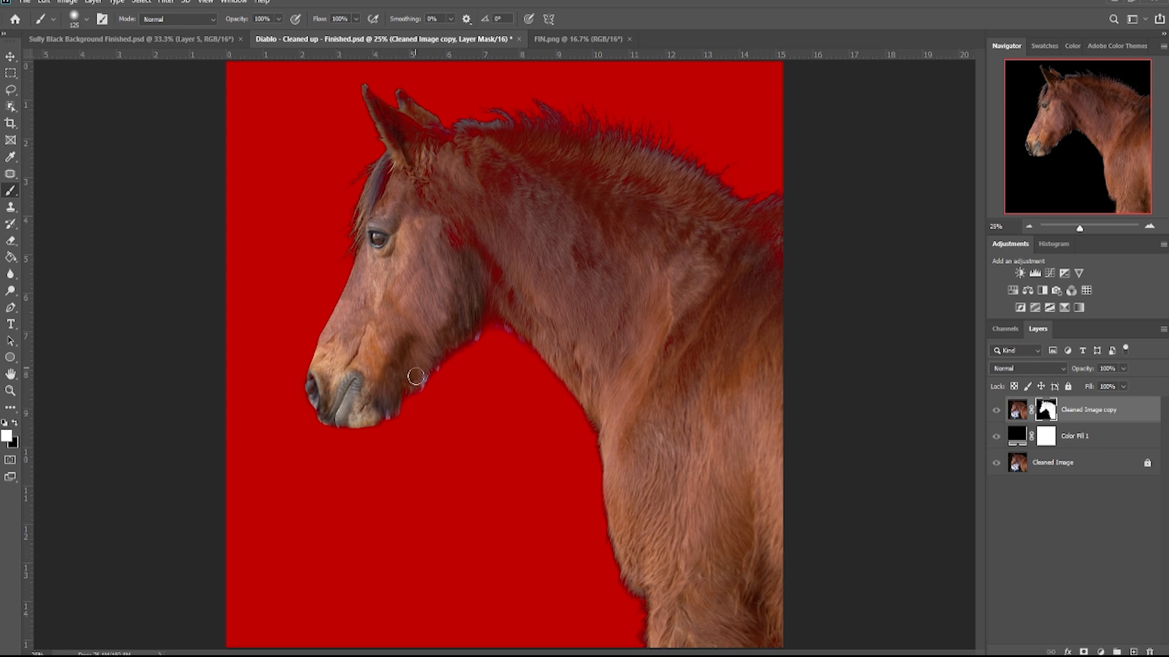
# - Paint white on the mask over the neck and along the mane with a 600 px brush
pyautogui.press(']')
pyautogui.press(']')
pyautogui.press(']')
pyautogui.press(']')
pyautogui.press(']')
pyautogui.press(']')
pyautogui.press(']')
pyautogui.press(']')
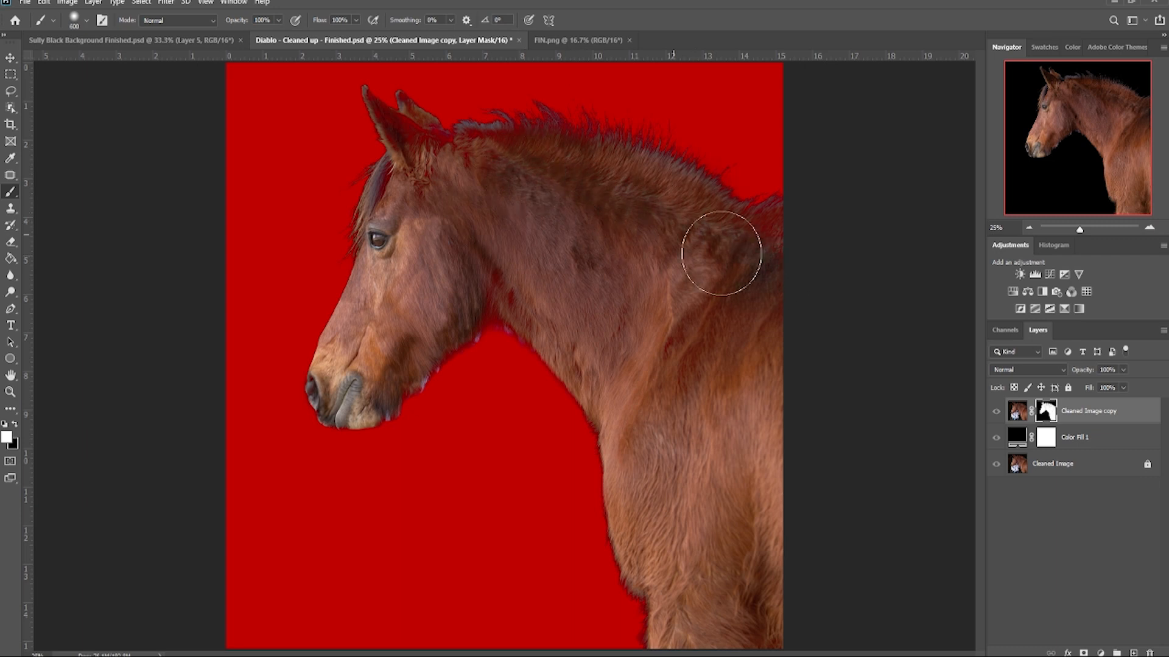
pyautogui.moveTo(690, 208)
pyautogui.mouseDown()
pyautogui.moveTo(532, 159)
pyautogui.moveTo(482, 170)
pyautogui.mouseUp()
# - Fill in the mask in white around the ears and forelock with a smaller brush, from 175 px down
pyautogui.press('[')
pyautogui.press('[')
pyautogui.press('[')
pyautogui.press('[')
pyautogui.press('[')
pyautogui.press('[')
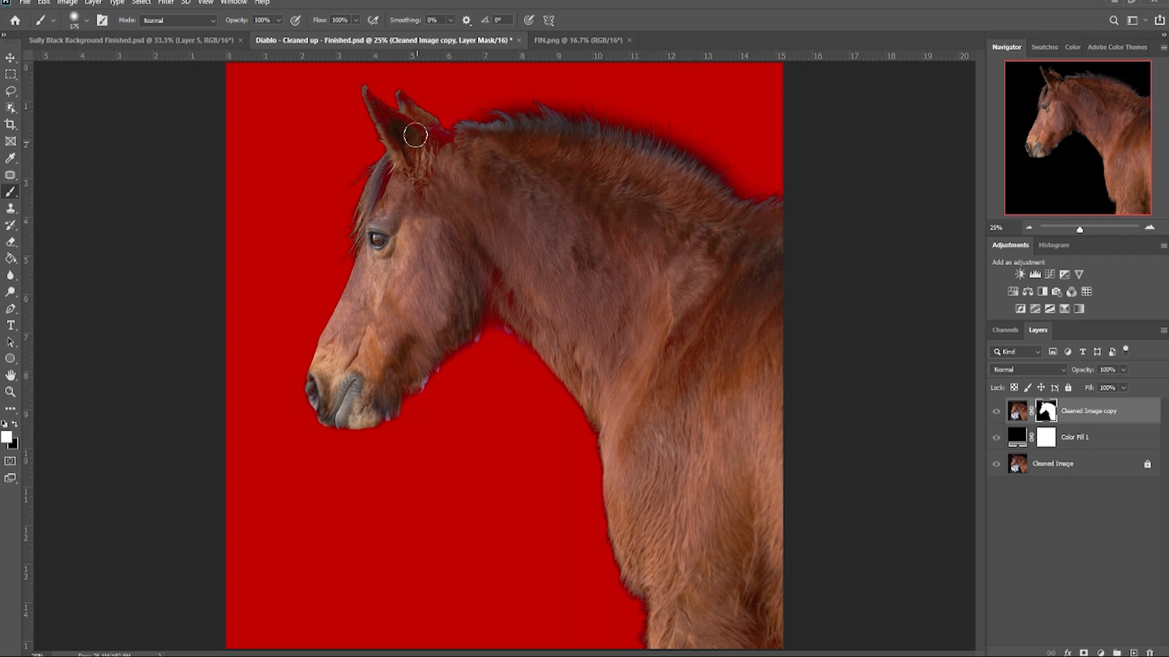
pyautogui.moveTo(432, 139); pyautogui.dragTo(454, 131)
pyautogui.press('[')
pyautogui.press('[')
pyautogui.press('[')
pyautogui.press('[')
pyautogui.press('[')
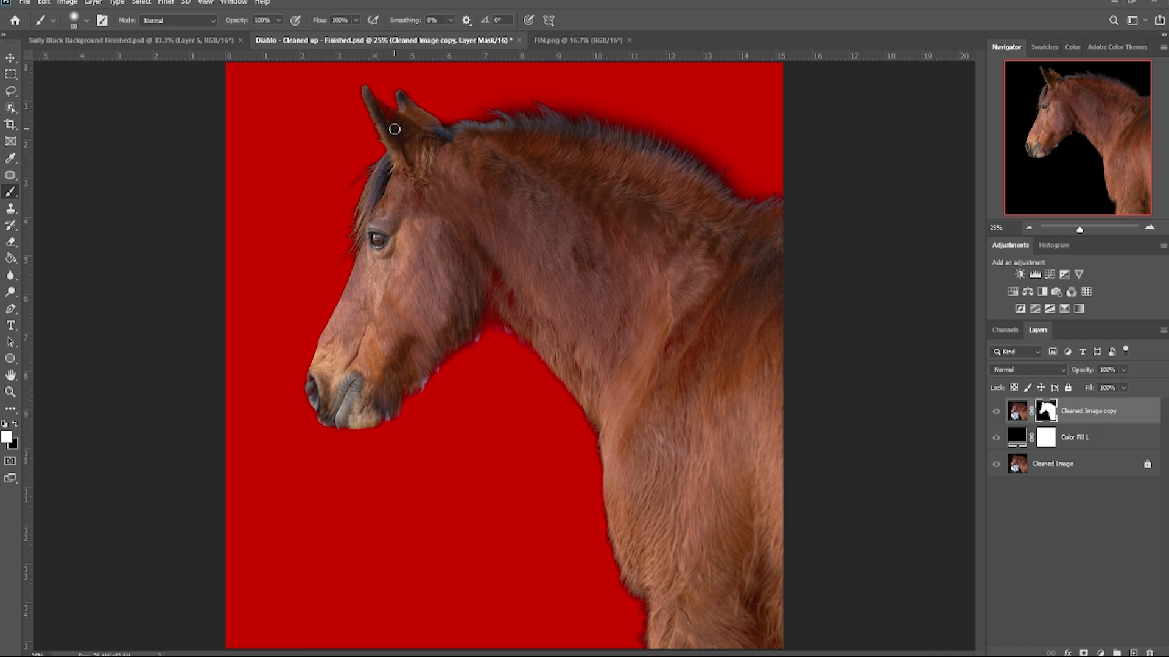
# - Enlarge the brush to 200 px and turn off the red mask overlay to check the cutout on black
pyautogui.press(']')
pyautogui.press(']')
pyautogui.press(']')
pyautogui.press(']')
pyautogui.press(']')
pyautogui.press(']')
pyautogui.press('\\')
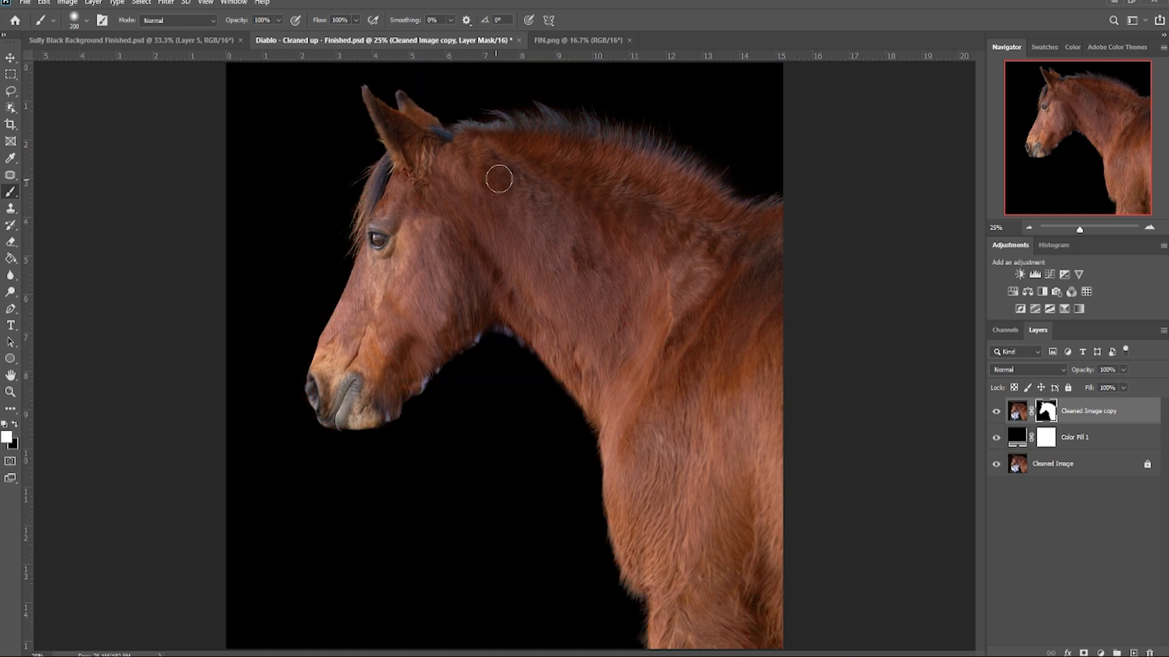
pyautogui.press('\\')
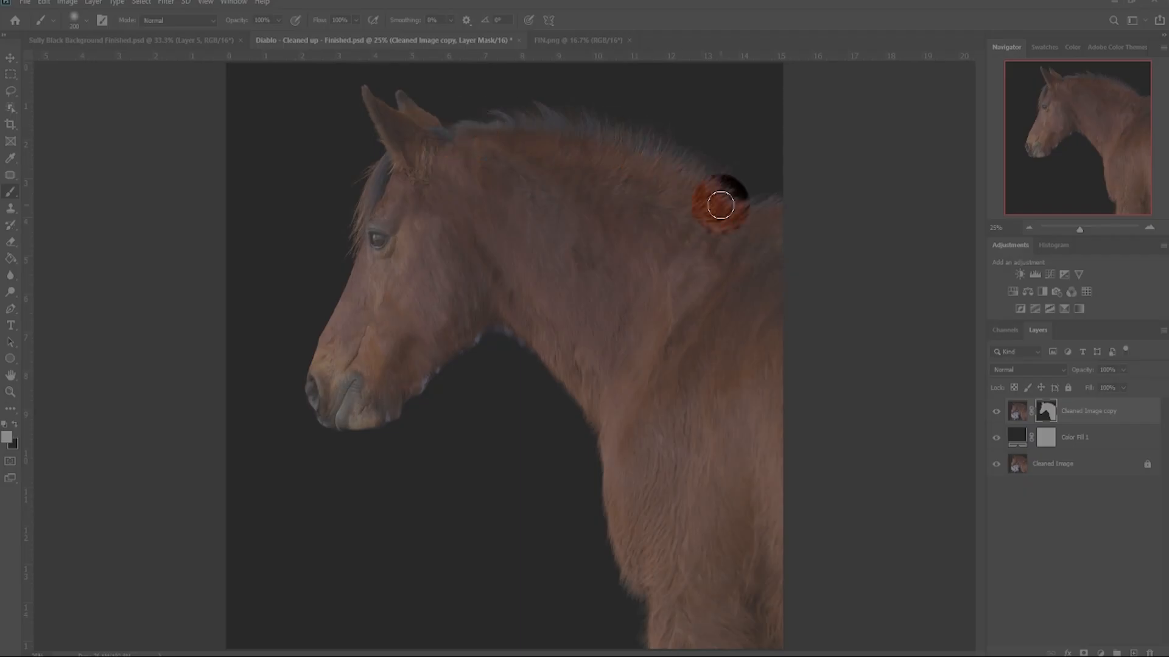
pyautogui.press('\\')
# - Paint black on the mask beneath the throat and rear jaw to remove the leftover fringe, with the brush up to 400 px
pyautogui.press('x')
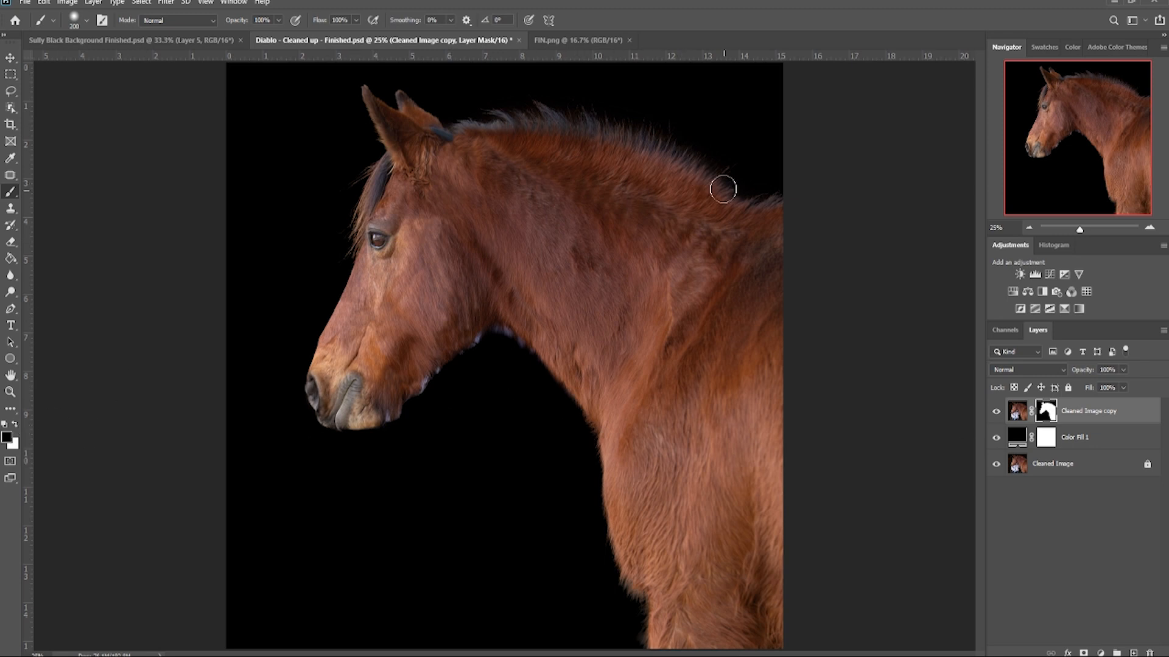
pyautogui.moveTo(513, 350)
pyautogui.mouseDown()
pyautogui.moveTo(495, 353)
pyautogui.moveTo(502, 347)
pyautogui.mouseUp()
pyautogui.press(']')
pyautogui.press(']')
pyautogui.press(']')
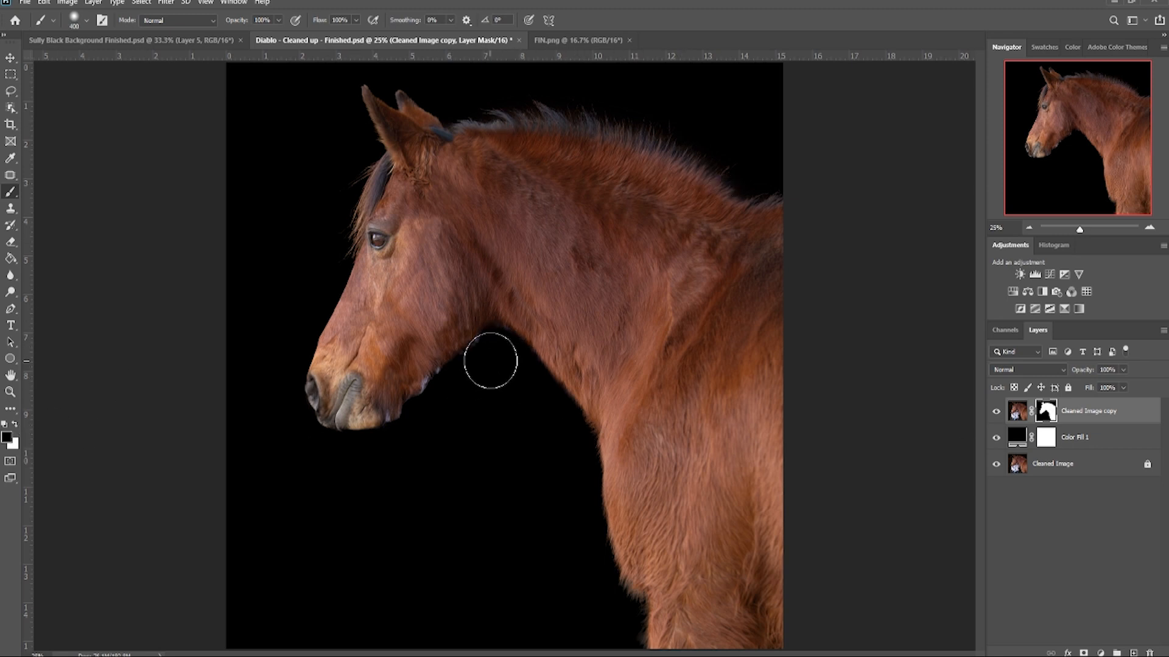
pyautogui.press('[')
pyautogui.press('[')
pyautogui.press('[')
pyautogui.press('[')
pyautogui.press('[')
pyautogui.press('[')
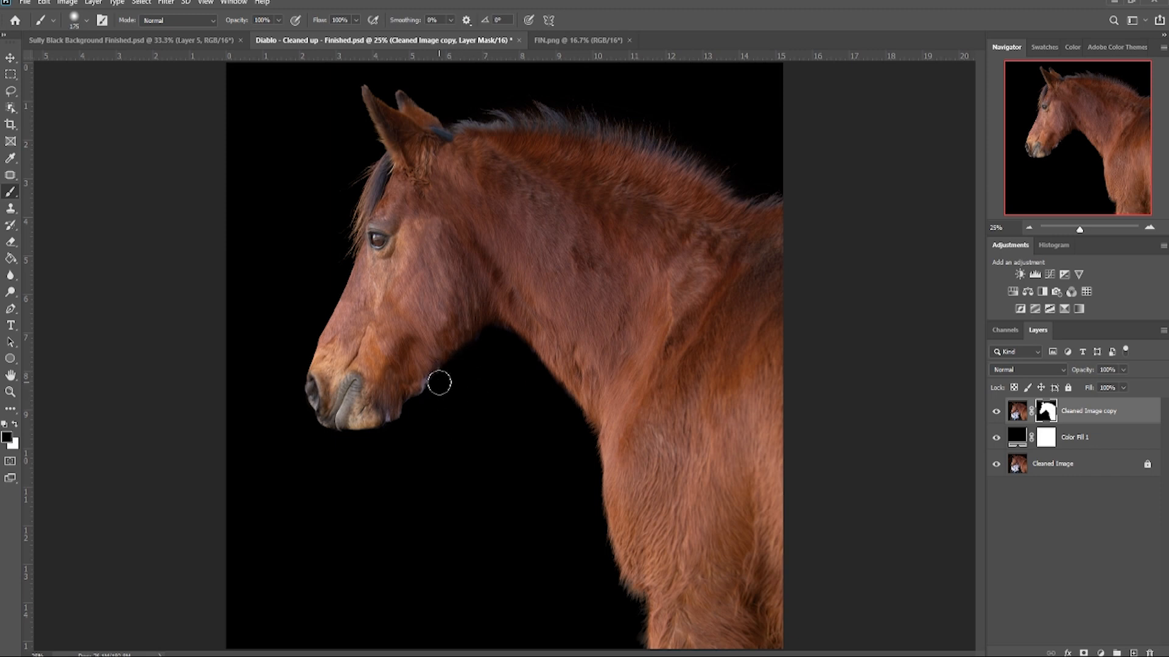
# - Set the brush opacity to 56% and paint black on the mask along the lower jaw edge toward the chin
pyautogui.hotkey('ctrl', '+')
pyautogui.hotkey('ctrl', '+')
pyautogui.moveTo(279, 22); pyautogui.dragTo(253, 35)
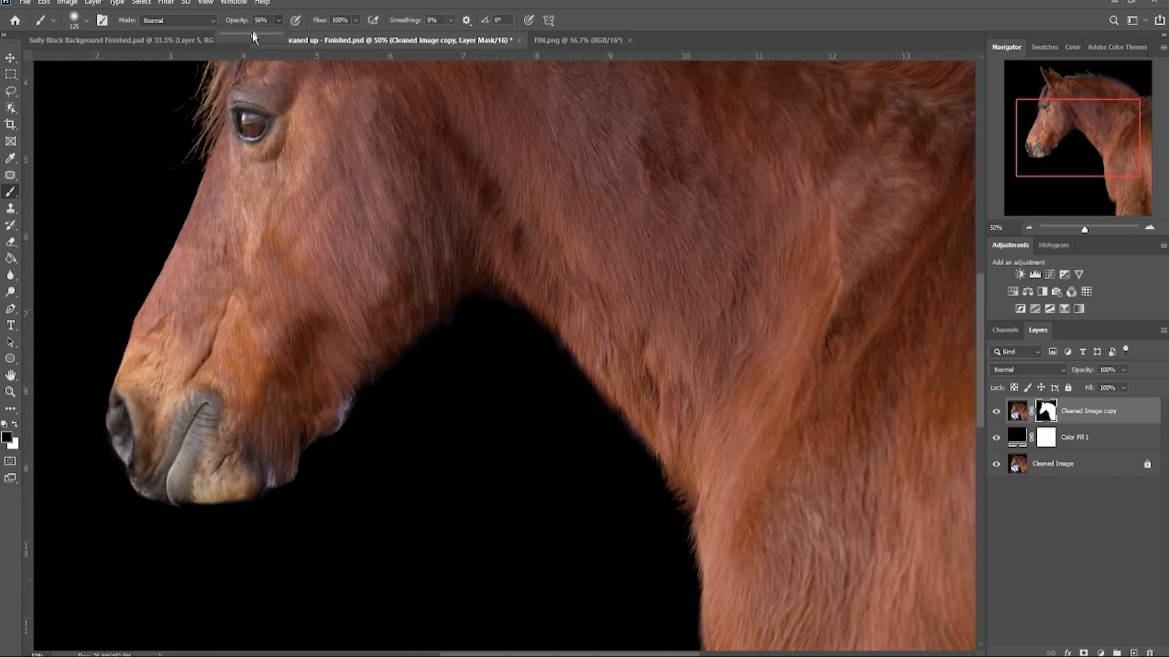
pyautogui.click(87, 21)
pyautogui.moveTo(110, 61); pyautogui.dragTo(99, 61)
pyautogui.press('Return')
pyautogui.press(']')
pyautogui.press(']')
pyautogui.press(']')
pyautogui.press(']')
pyautogui.press(']')
pyautogui.press(']')
pyautogui.moveTo(361, 421)
pyautogui.mouseDown()
pyautogui.moveTo(306, 515)
pyautogui.moveTo(270, 479)
pyautogui.moveTo(280, 502)
pyautogui.moveTo(303, 475)
pyautogui.mouseUp()
# - Clean the remaining fringe under the chin by painting black on the mask with a brush reduced to 60 px
pyautogui.press('[')
pyautogui.press('[')
pyautogui.press('[')
pyautogui.press('[')
pyautogui.press('[')
pyautogui.press('[')
pyautogui.press('[')
pyautogui.press('[')
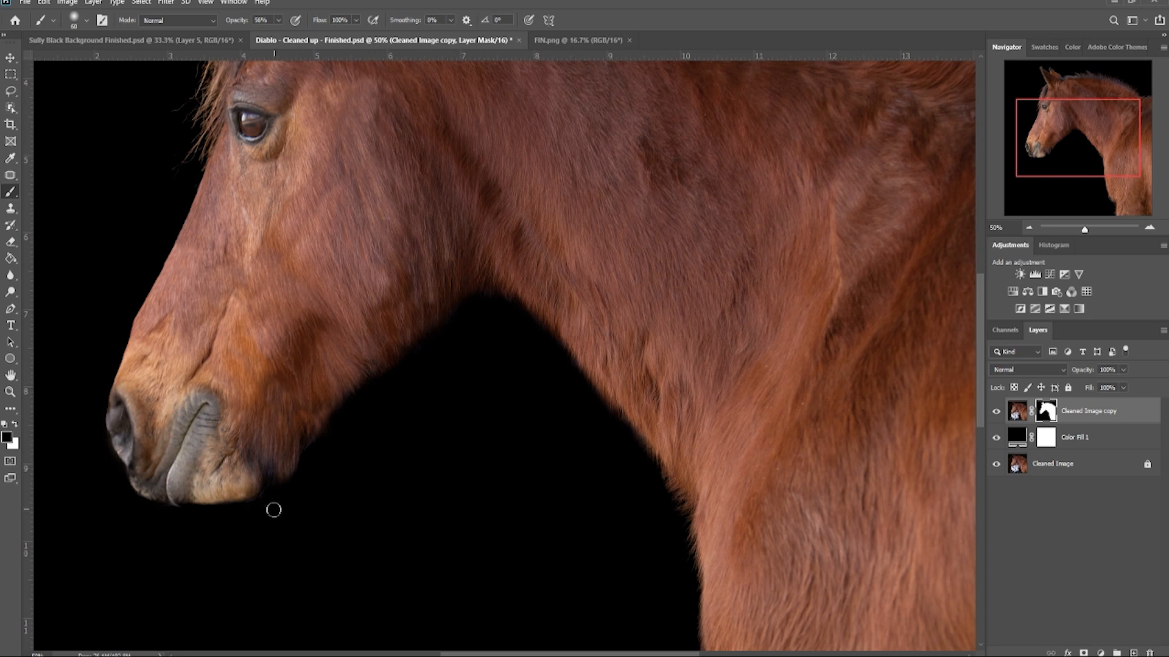
# - Touch up the mask along the chest and foreleg edge in black with a 250 px brush
pyautogui.moveTo(1070, 149); pyautogui.dragTo(1104, 201)
pyautogui.press(']')
pyautogui.press(']')
pyautogui.press(']')
pyautogui.press(']')
pyautogui.press(']')
pyautogui.press(']')
pyautogui.press(']')
pyautogui.press(']')
pyautogui.press(']')
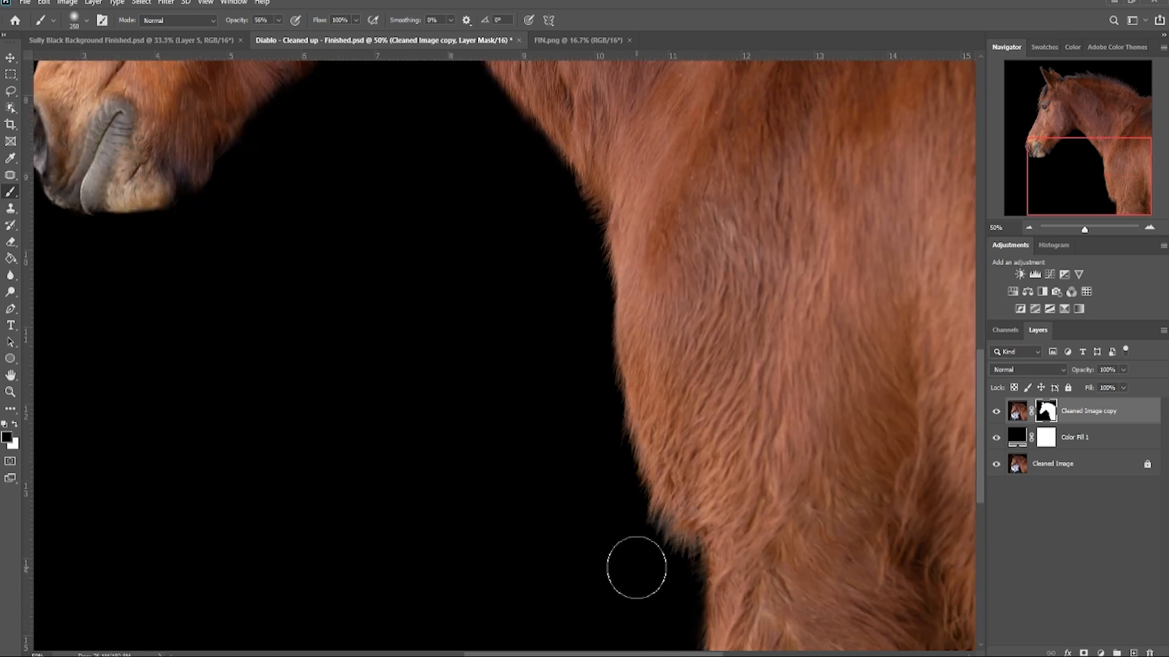
# - Sample a dark colour at the jaw edge and add a new layer named Hair above Cleaned Image copy
pyautogui.moveTo(494, 217); pyautogui.dragTo(751, 475)
pyautogui.click(11, 158)
pyautogui.click(526, 367)
pyautogui.click(1133, 651)
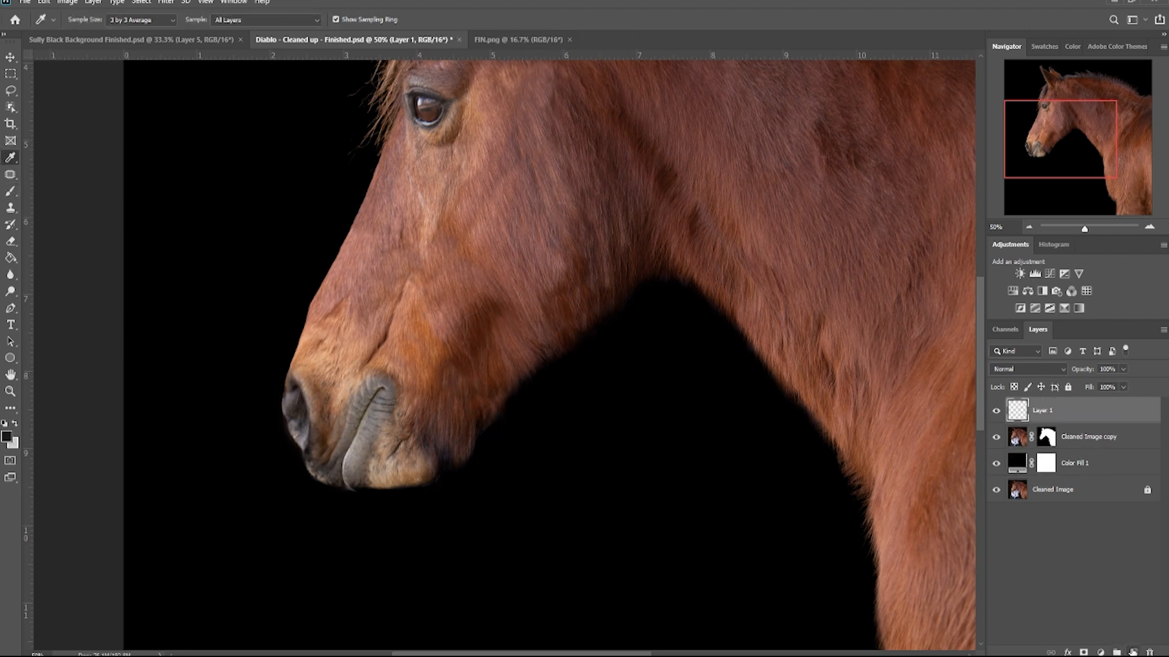
pyautogui.doubleClick(1042, 410)
pyautogui.write('Hair')
pyautogui.press('Return')
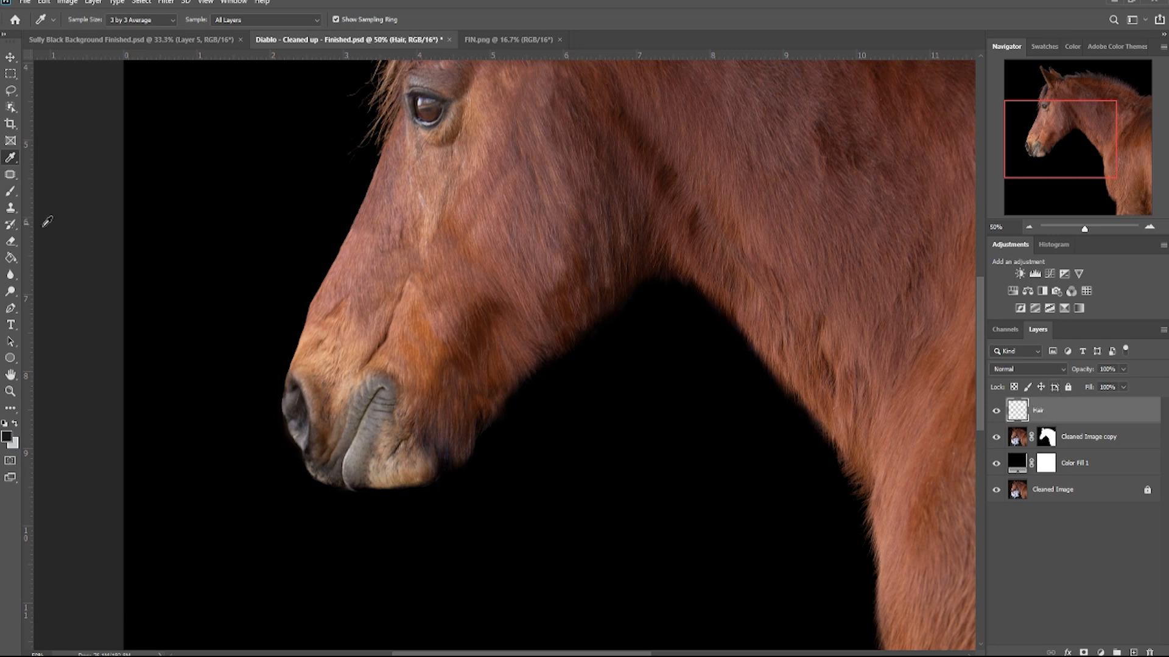
# - Choose the Soft Round Pressure Size brush at 3 px with a brown sampled from the horse's coat for painting hair
pyautogui.click(10, 191)
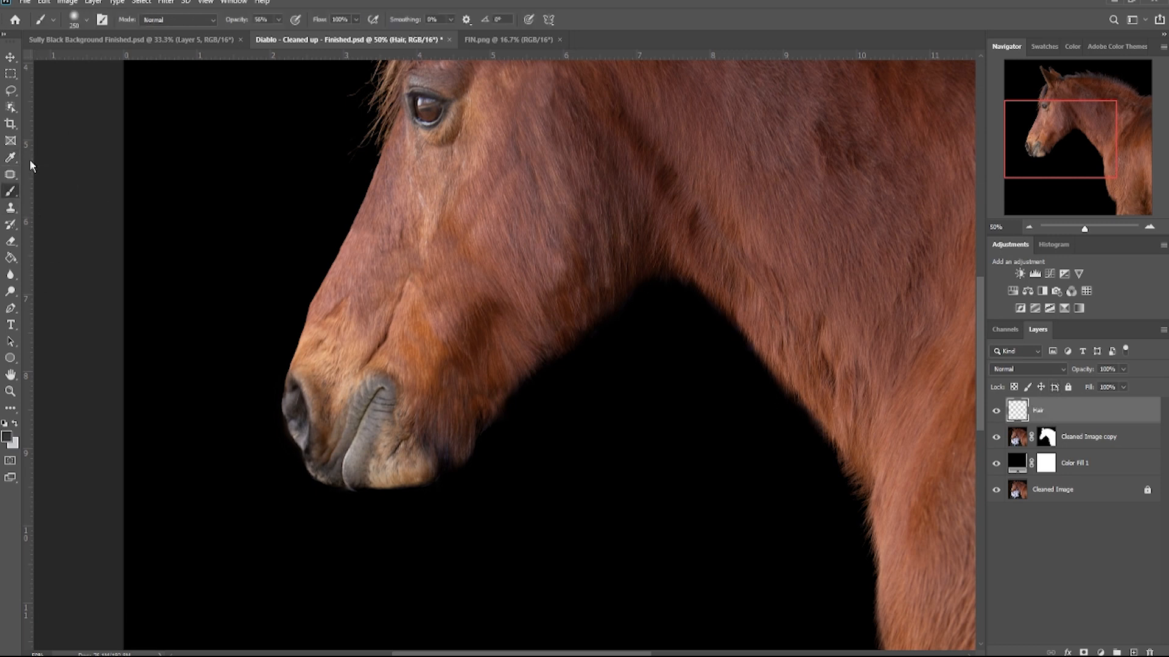
pyautogui.click(85, 24)
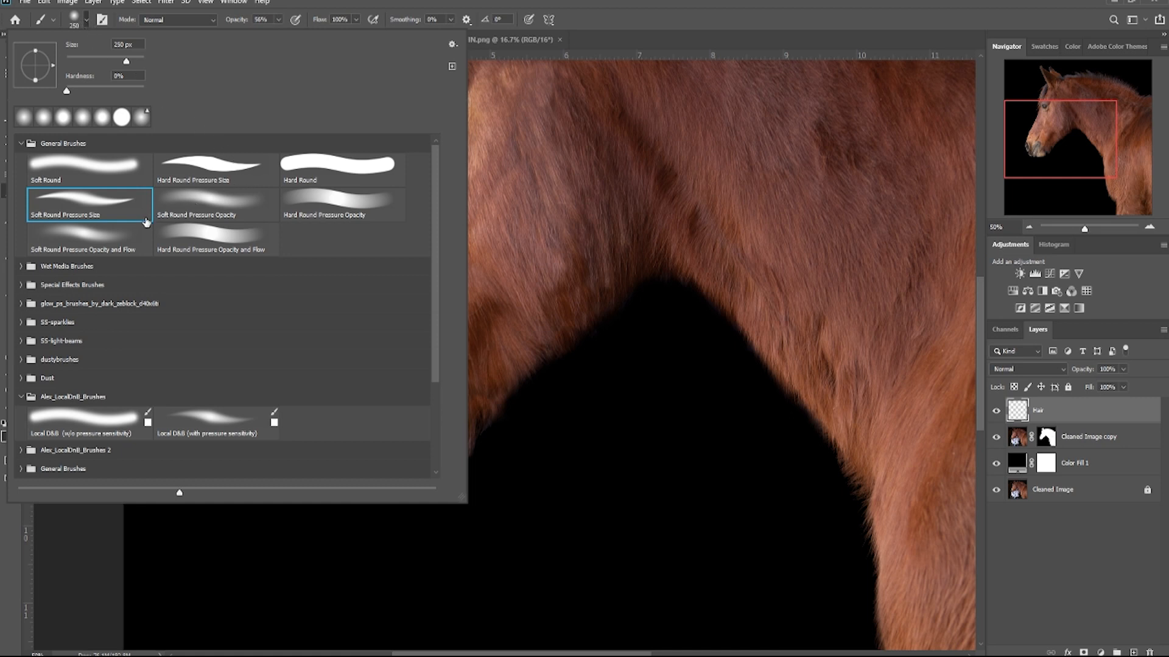
pyautogui.click(124, 209)
pyautogui.click(588, 6)
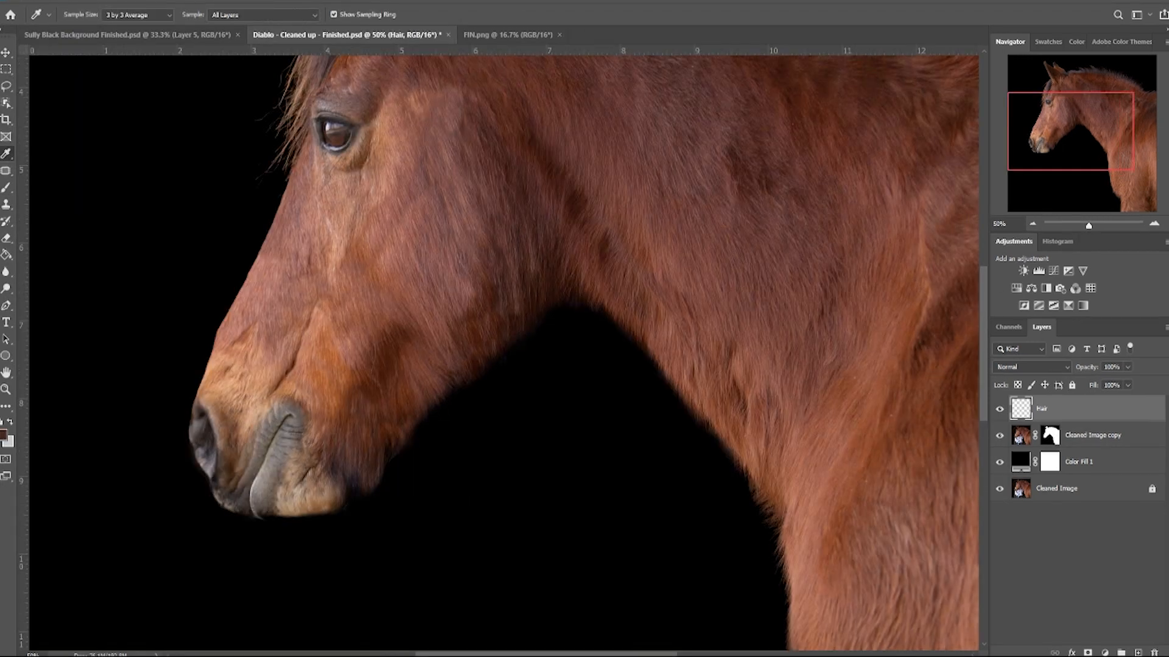
pyautogui.click(1155, 223)
pyautogui.click(1154, 223)
pyautogui.click(1154, 223)
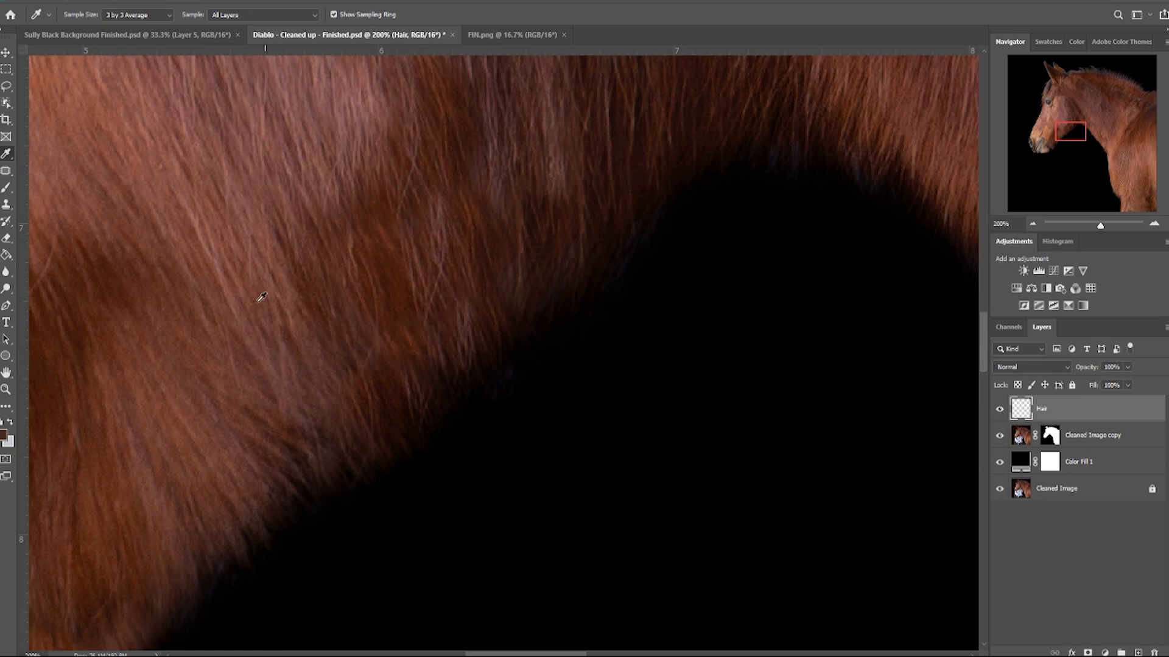
pyautogui.click(6, 188)
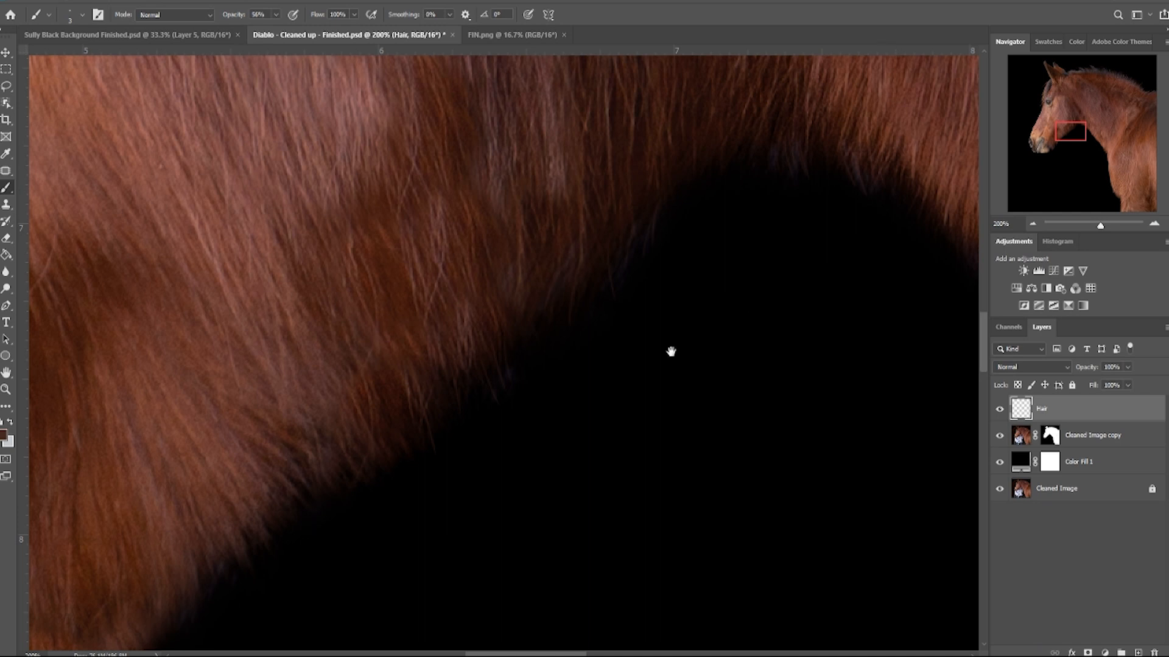
# - Paint fine brown hair strands on the Hair layer along the jaw edge from the throat down to the chin
pyautogui.moveTo(749, 305); pyautogui.dragTo(822, 203)
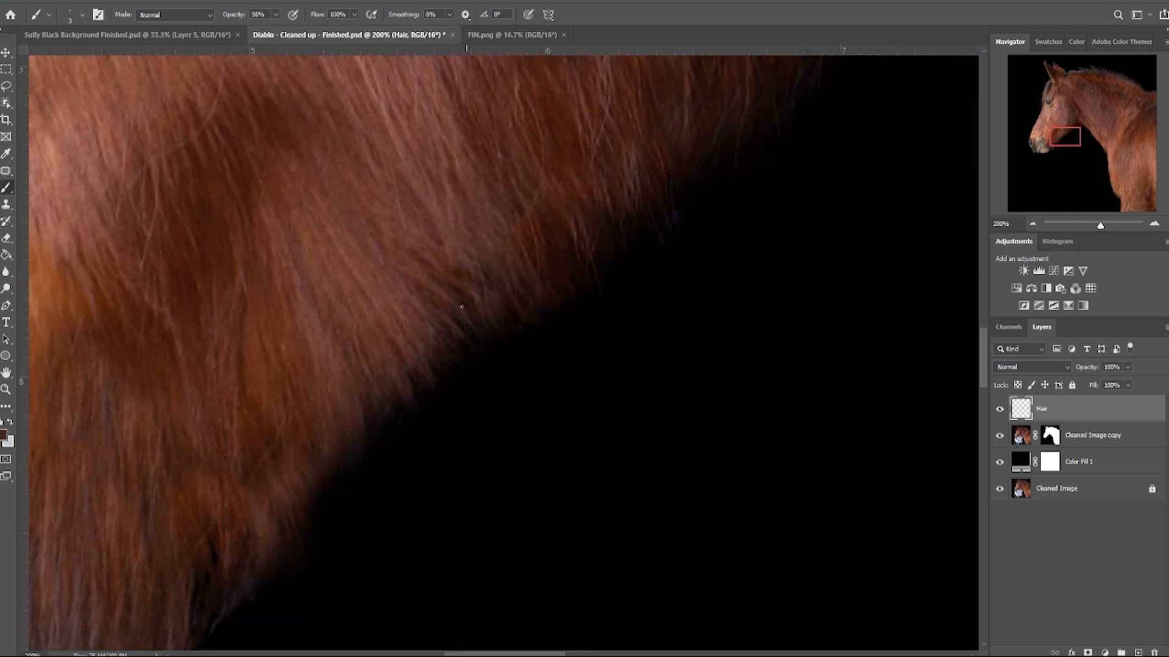
pyautogui.moveTo(455, 365); pyautogui.dragTo(687, 172)
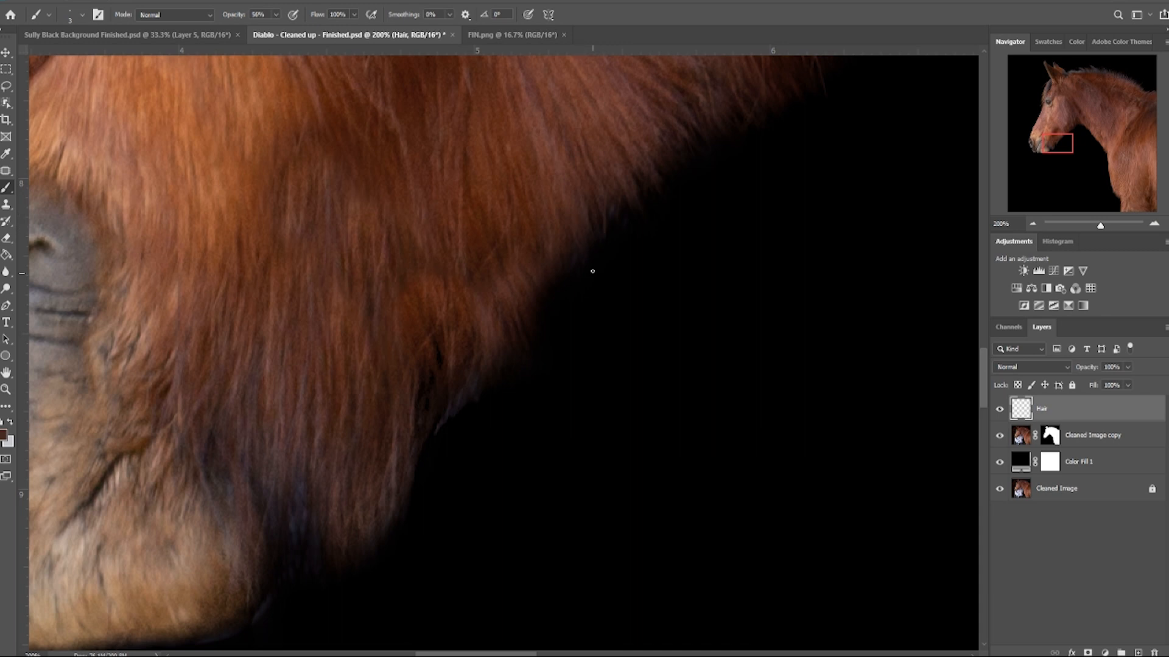
pyautogui.moveTo(574, 310); pyautogui.dragTo(647, 225)
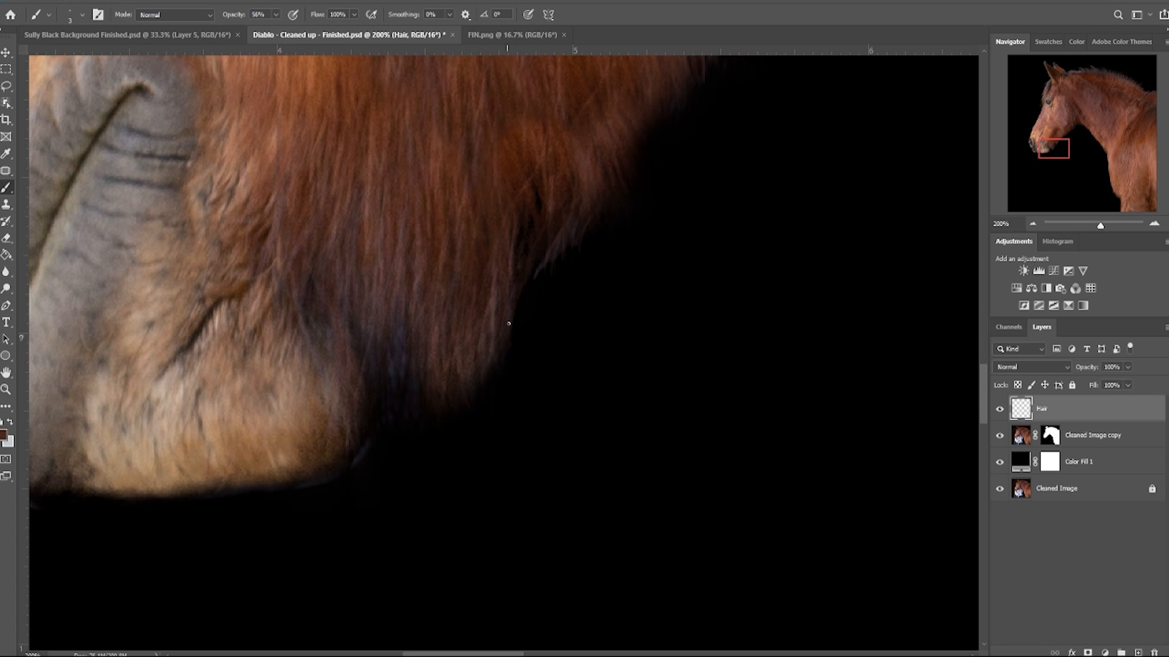
# - Sample a brown from the horse's coat and continue painting fine hair strands on the Hair layer up the jaw edge toward the throat
pyautogui.click(6, 154)
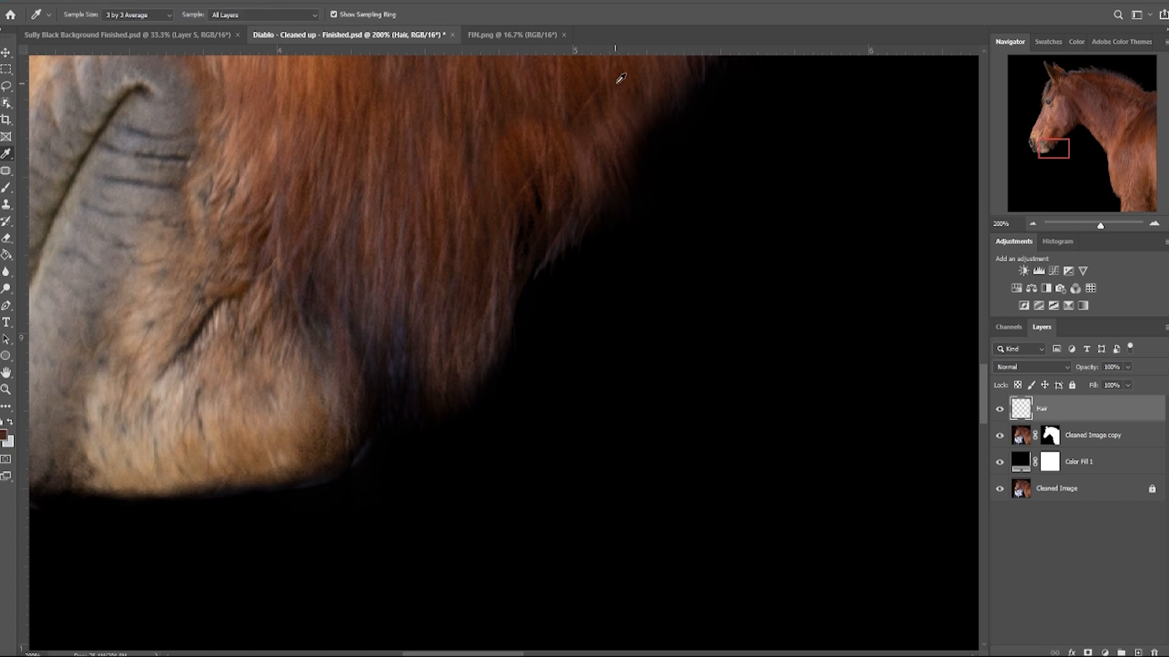
pyautogui.click(6, 188)
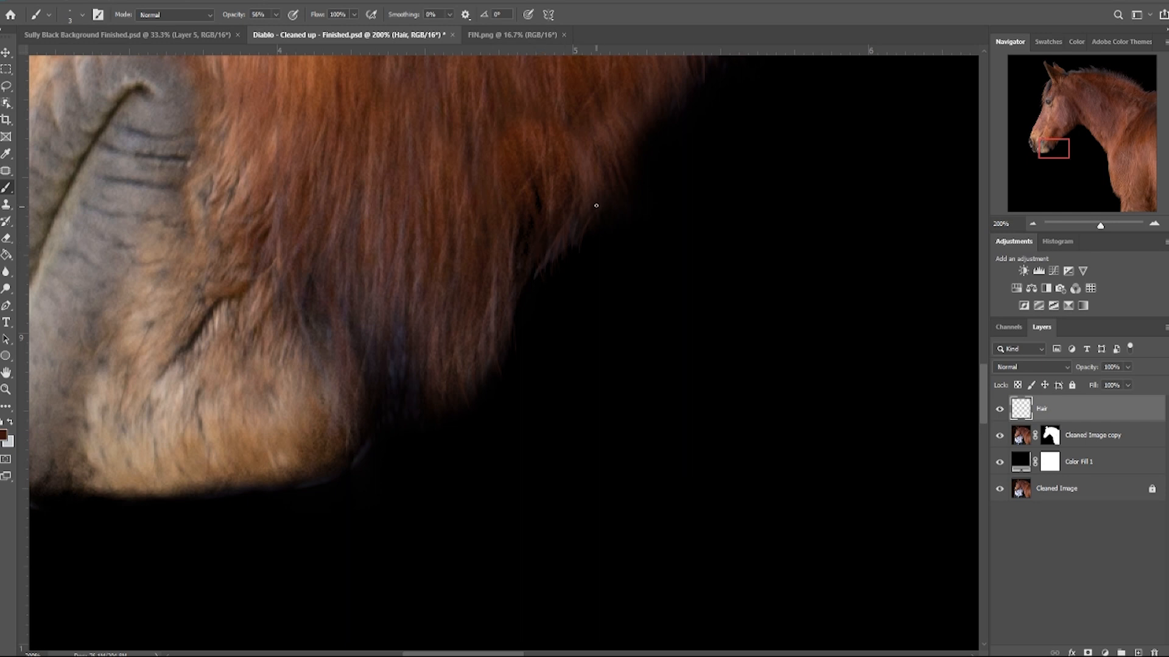
pyautogui.moveTo(691, 162); pyautogui.dragTo(517, 408)
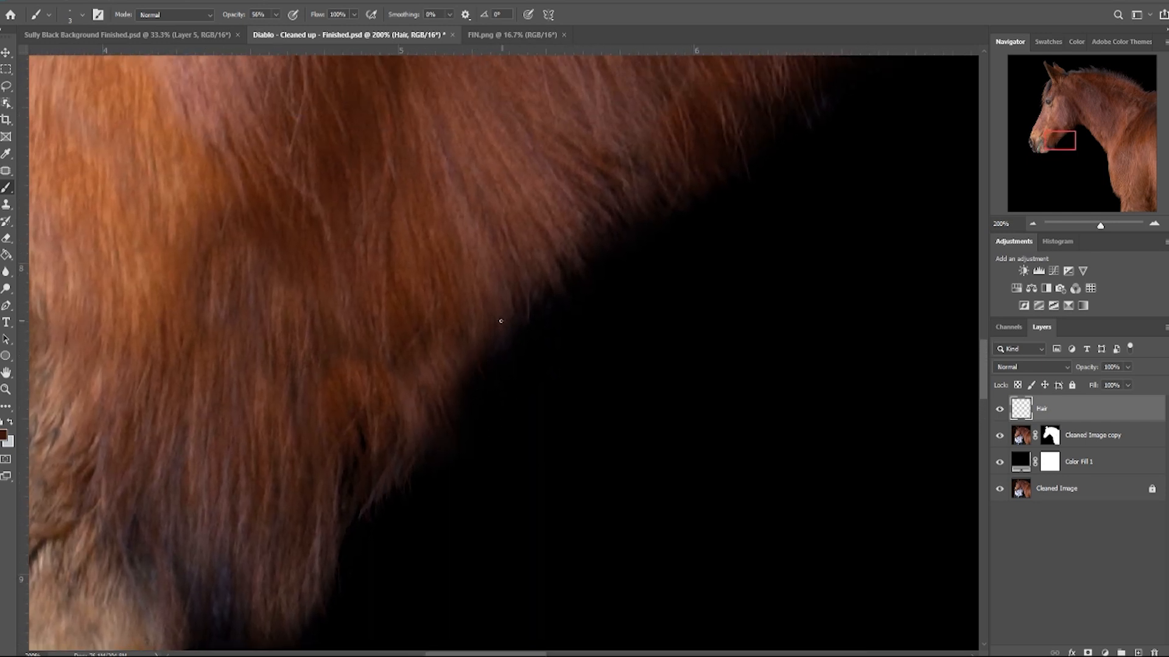
pyautogui.moveTo(645, 198); pyautogui.dragTo(581, 368)
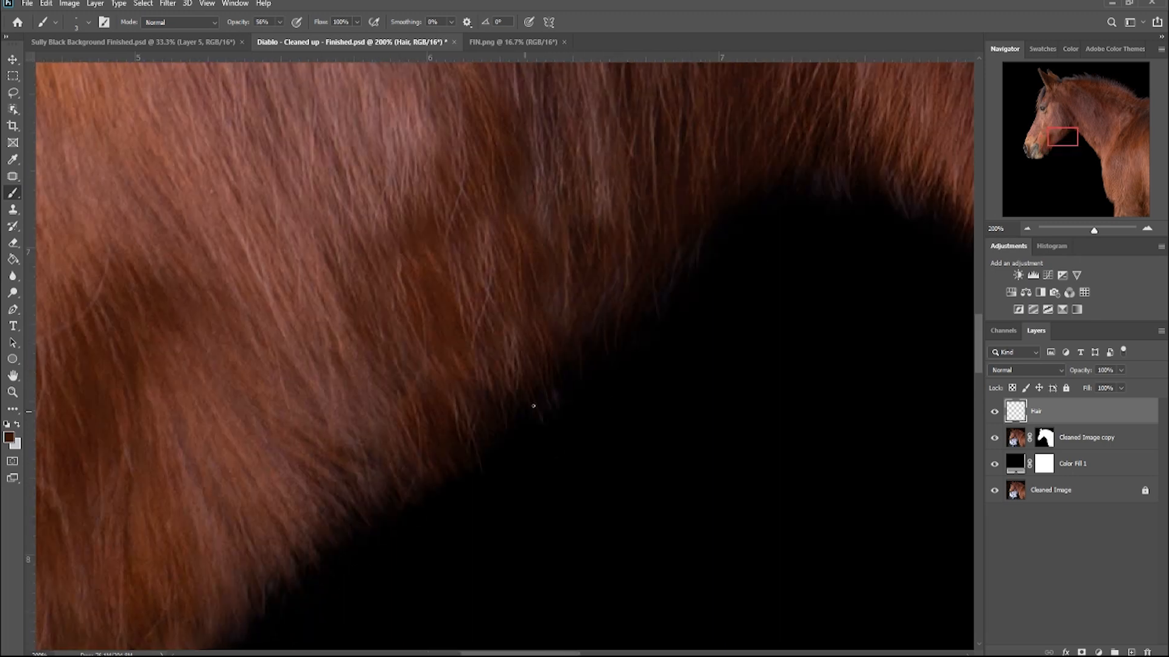
pyautogui.moveTo(843, 186); pyautogui.dragTo(544, 317)
# - Sample a reddish brown at the throat and continue the fine edge hairs along the underside of the neck down toward the chest
pyautogui.keyDown('alt'); pyautogui.click(572, 345); pyautogui.keyUp('alt')
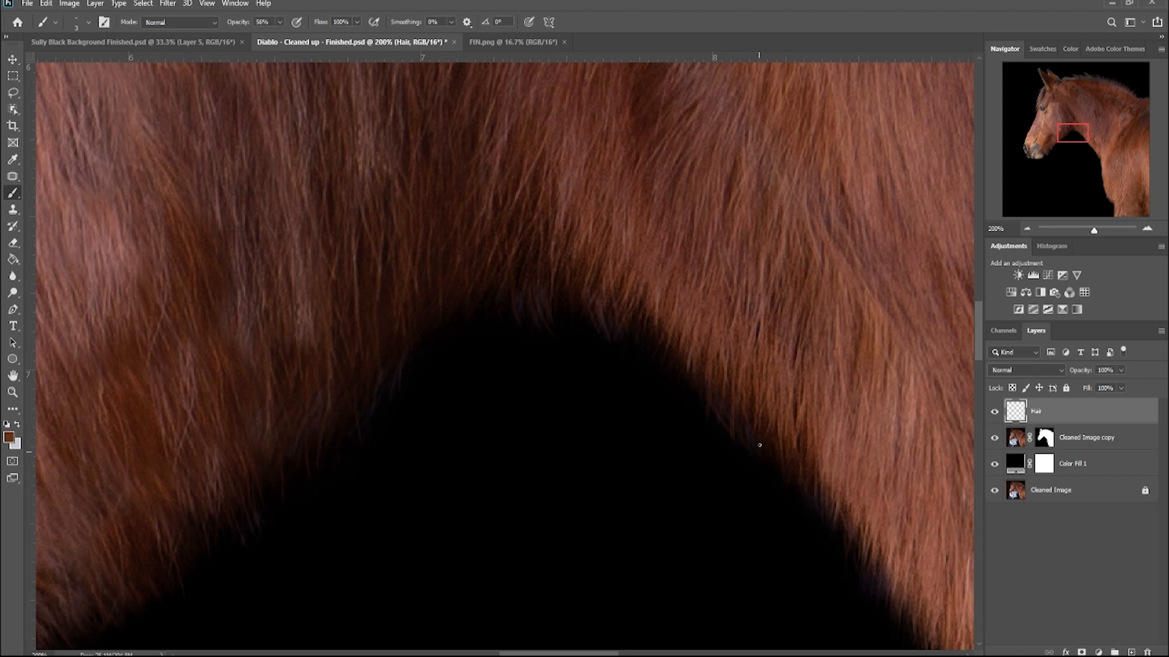
pyautogui.moveTo(815, 495); pyautogui.dragTo(772, 286)
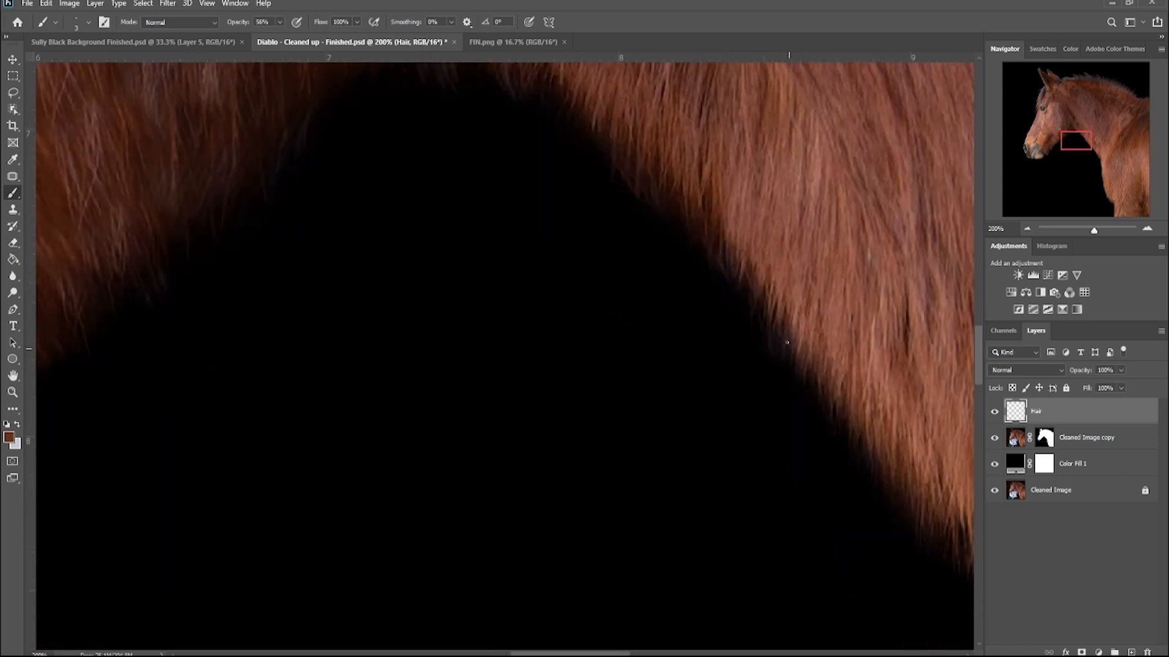
pyautogui.moveTo(861, 442); pyautogui.dragTo(711, 241)
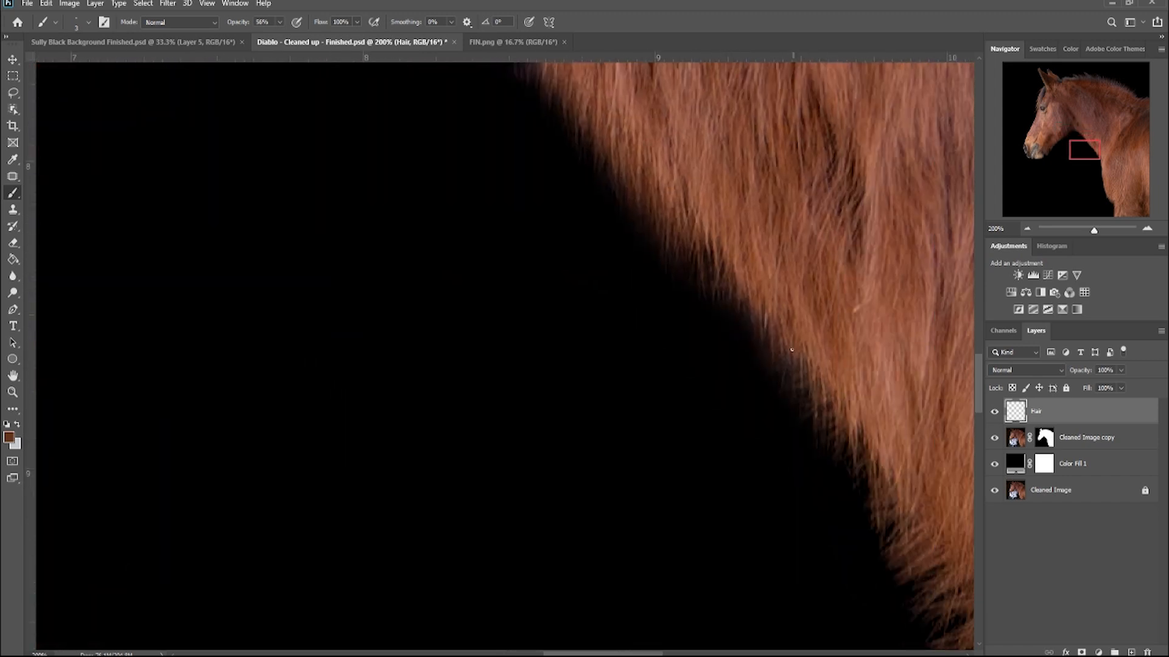
pyautogui.moveTo(763, 331); pyautogui.dragTo(739, 217)
pyautogui.click(1027, 229)
pyautogui.click(1027, 228)
pyautogui.click(1027, 229)
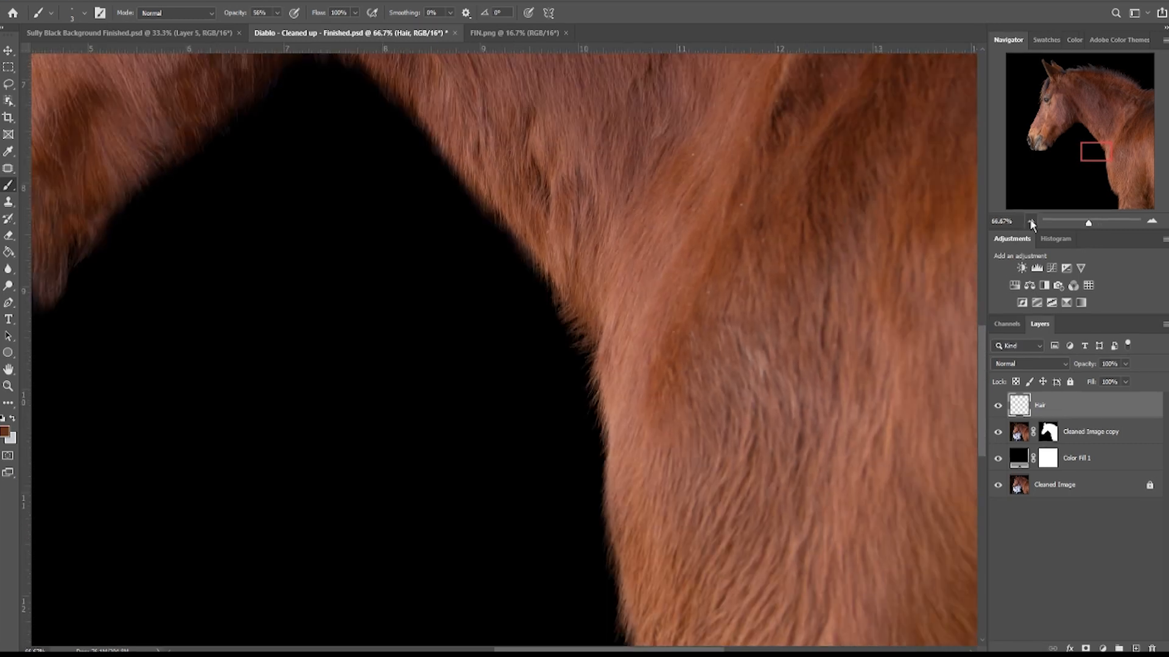
pyautogui.click(1027, 228)
pyautogui.click(1028, 224)
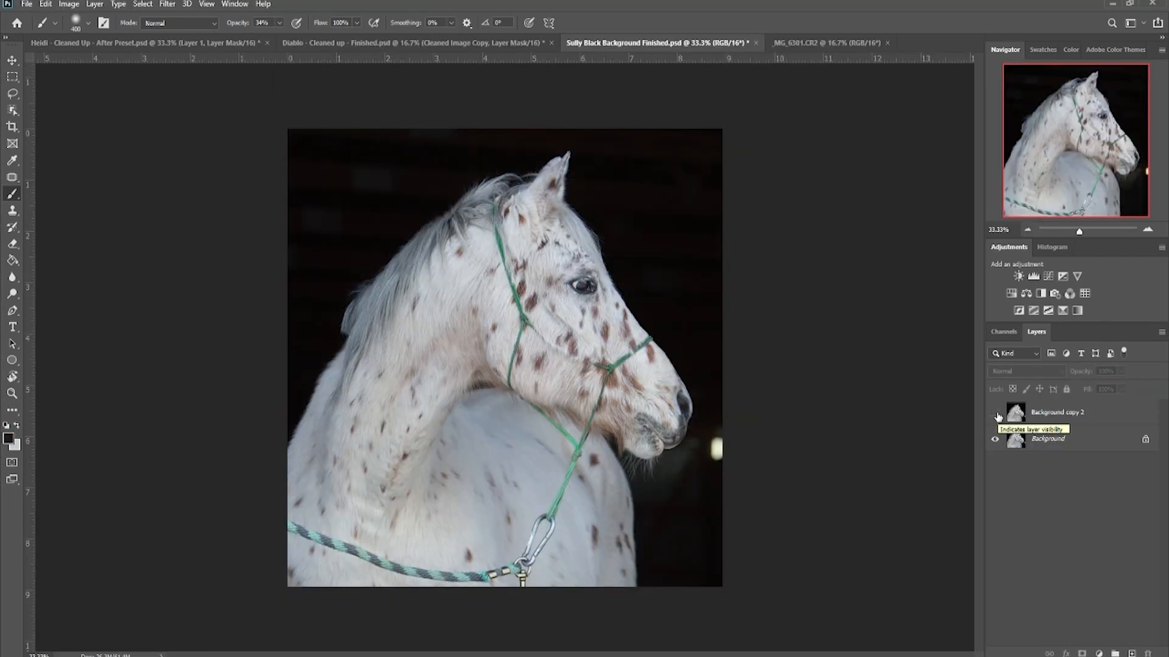
# - In Sully Black Background Finished.psd, show and select the Background copy 2 layer and duplicate its Blue channel as Blue copy
pyautogui.click(995, 413)
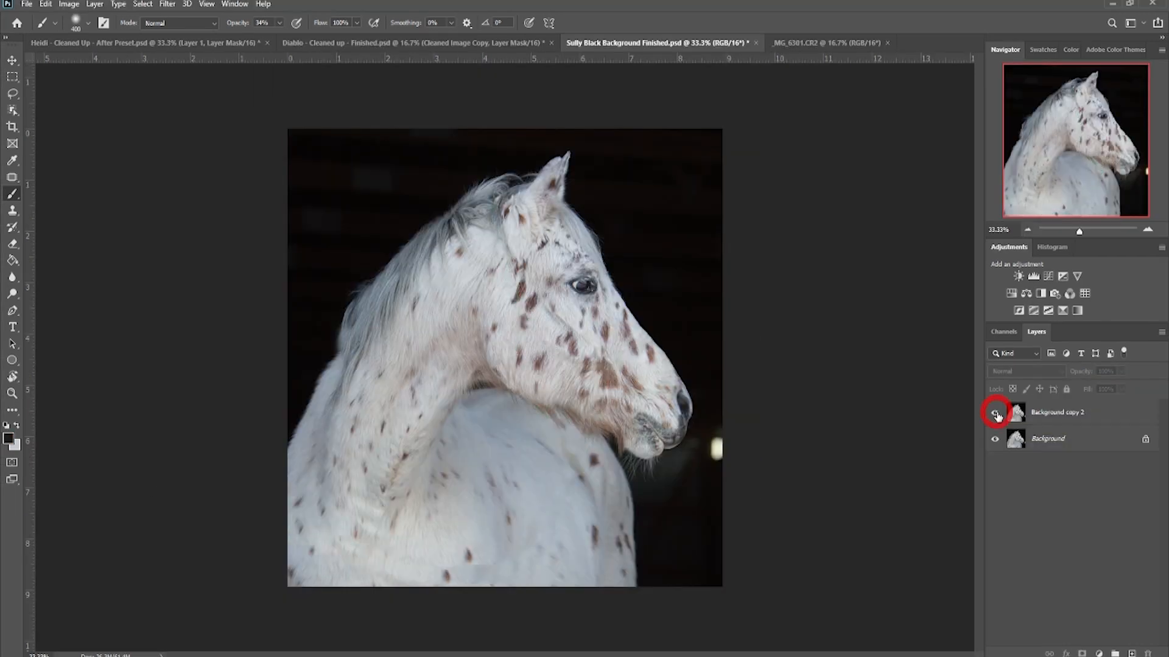
pyautogui.click(1060, 416)
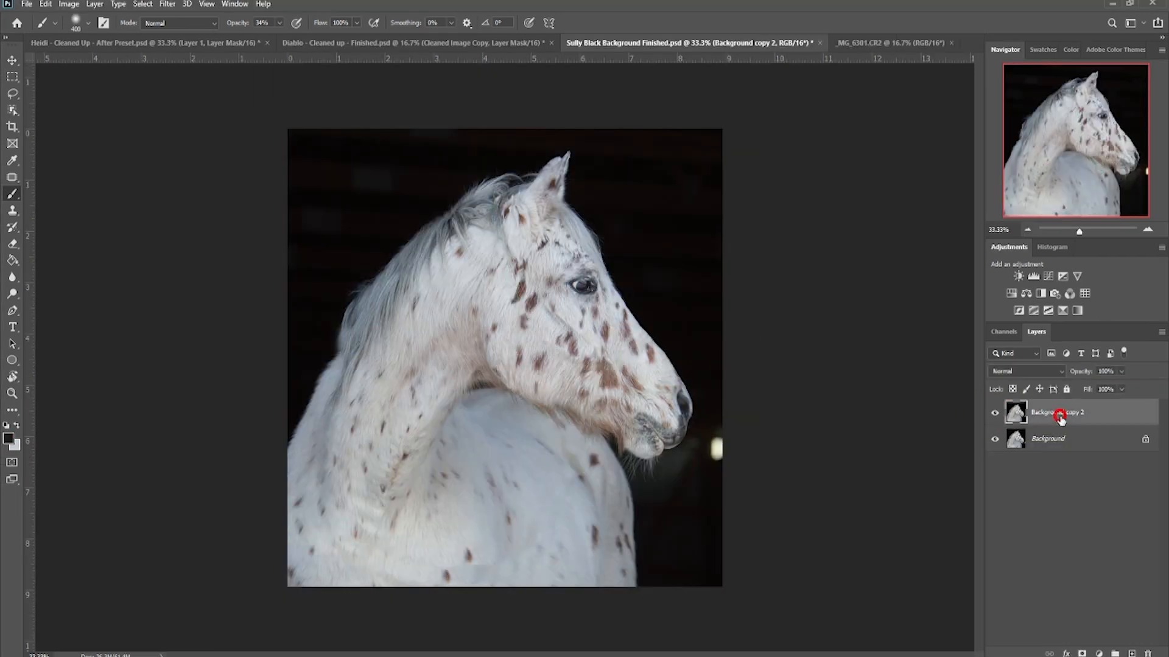
pyautogui.click(1003, 332)
pyautogui.click(1051, 430)
pyautogui.rightClick(1051, 433)
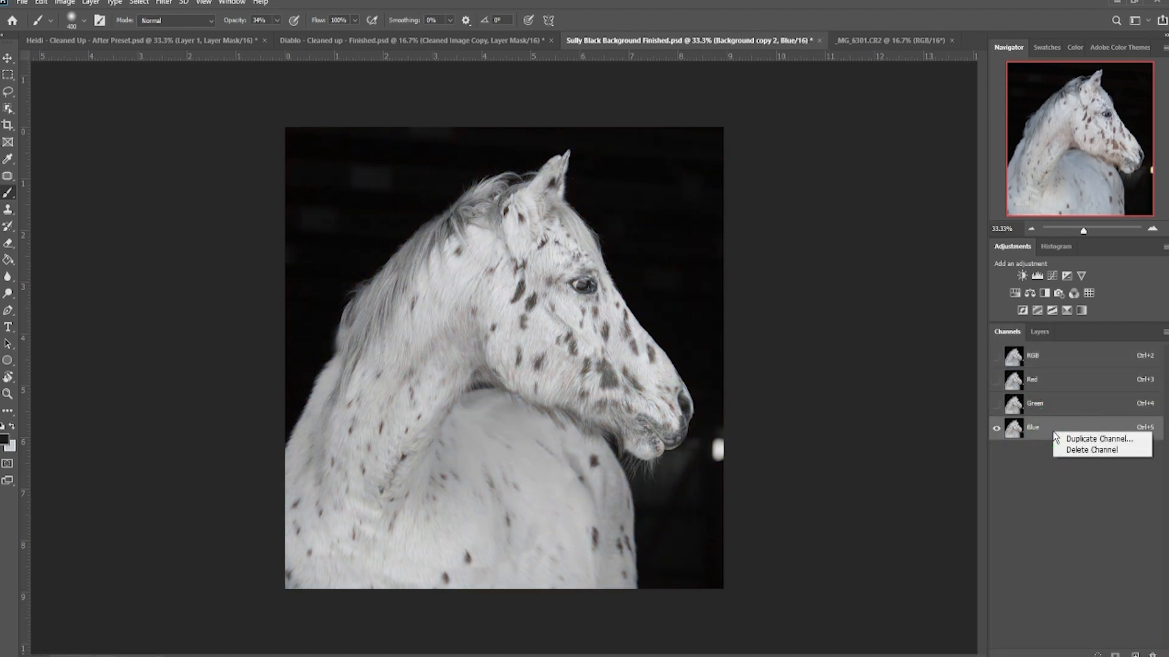
pyautogui.click(1075, 440)
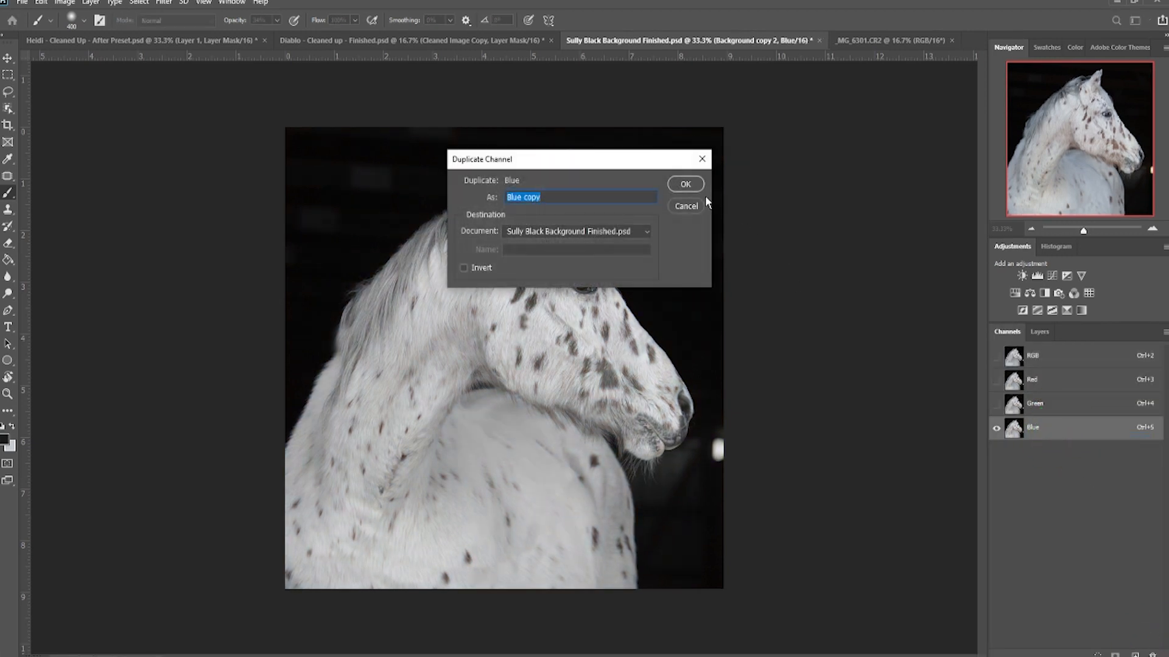
pyautogui.click(687, 185)
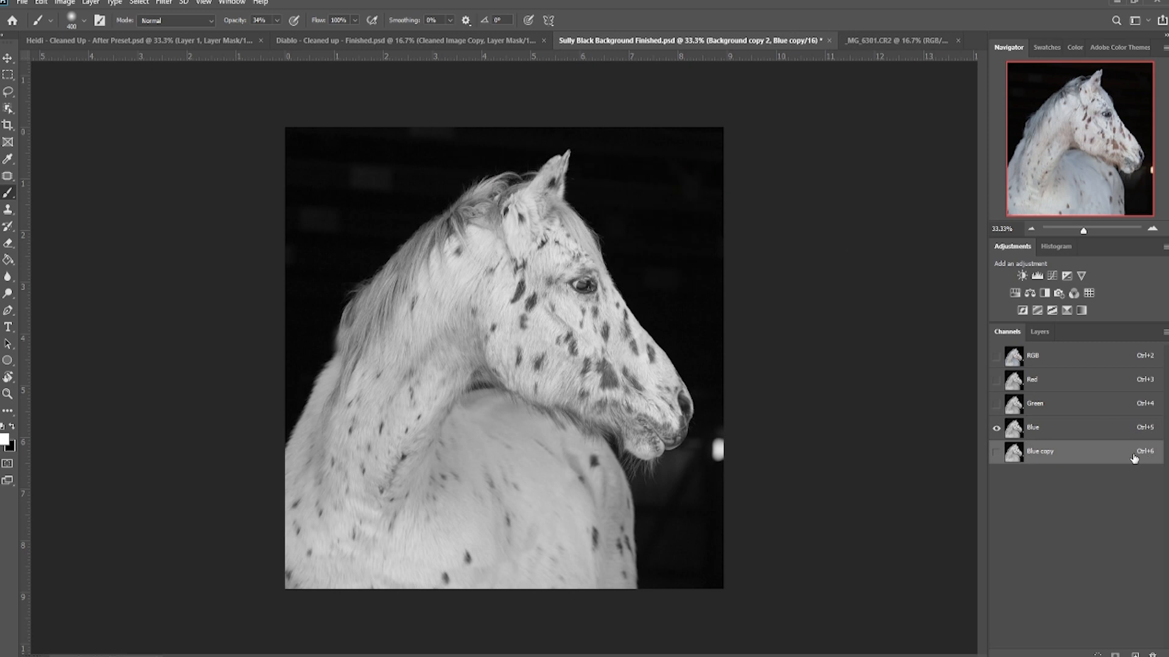
# - Display only the Blue copy channel and apply Levels with input black 32 and input white 40
pyautogui.click(997, 451)
pyautogui.click(997, 428)
pyautogui.hotkey('ctrl', 'l')
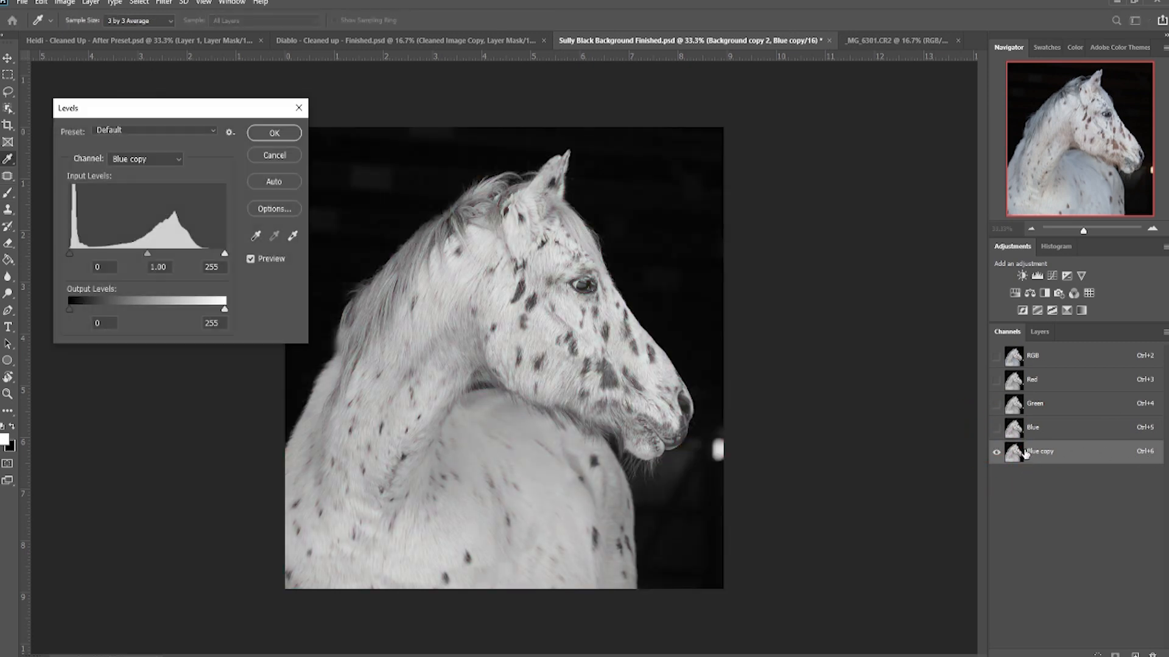
pyautogui.moveTo(72, 256); pyautogui.dragTo(90, 259)
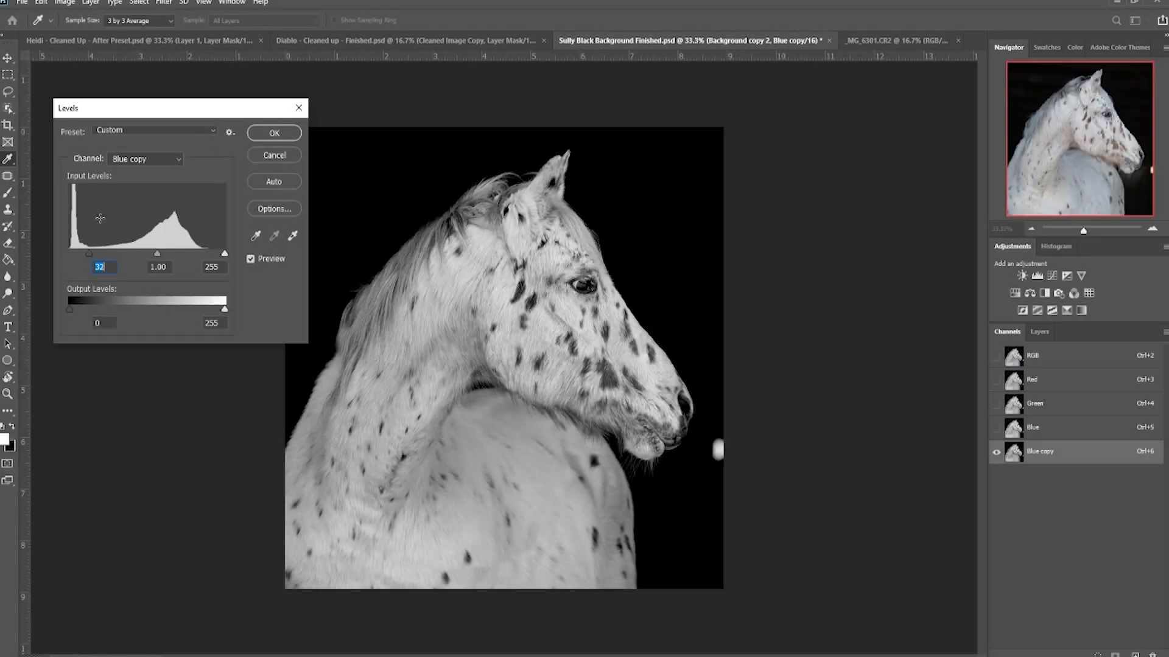
pyautogui.moveTo(224, 254); pyautogui.dragTo(96, 254)
pyautogui.click(95, 253)
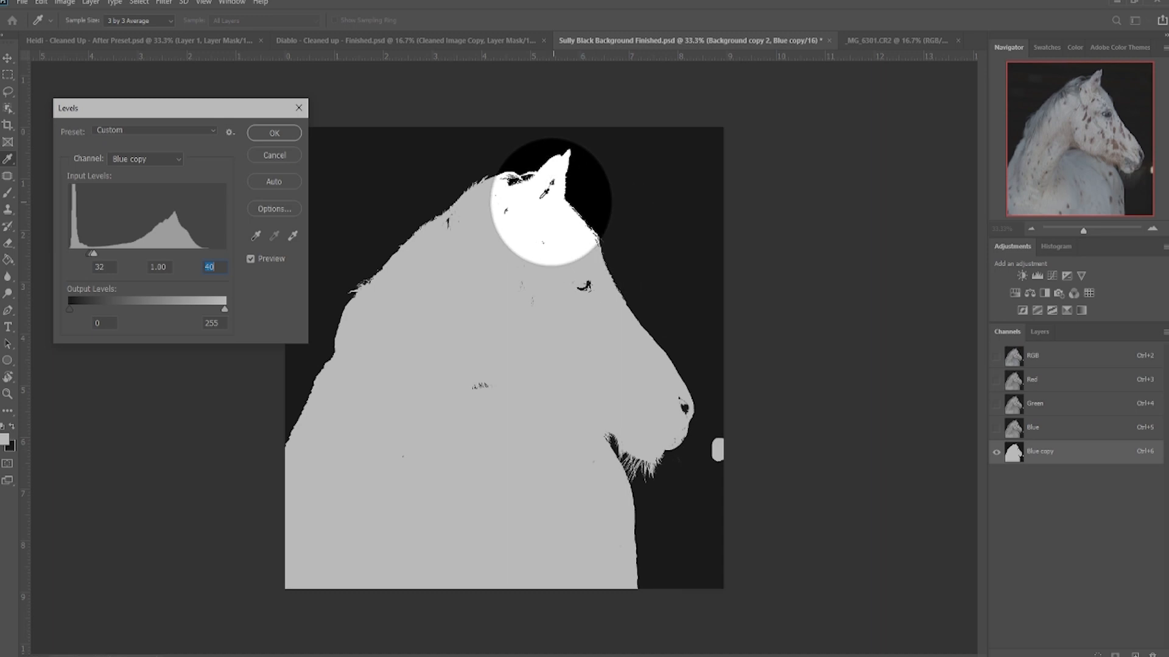
pyautogui.click(274, 133)
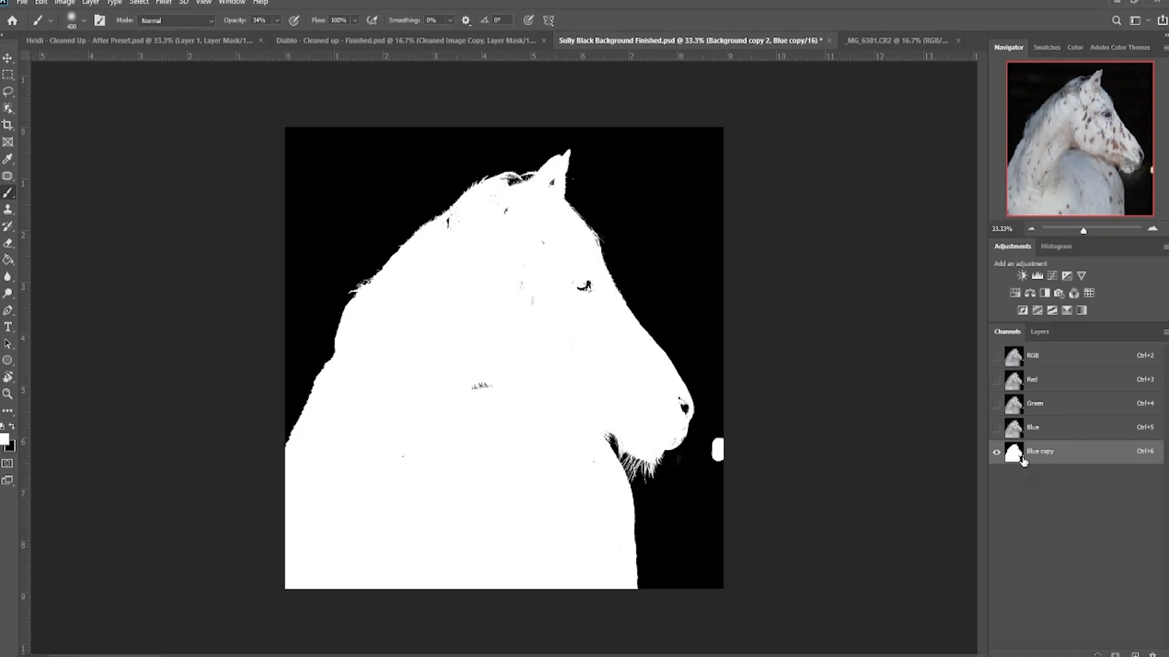
# - Load the Blue copy channel as a selection and turn it into a layer mask on Background copy 2
pyautogui.keyDown('ctrl'); pyautogui.click(1023, 461); pyautogui.keyUp('ctrl')
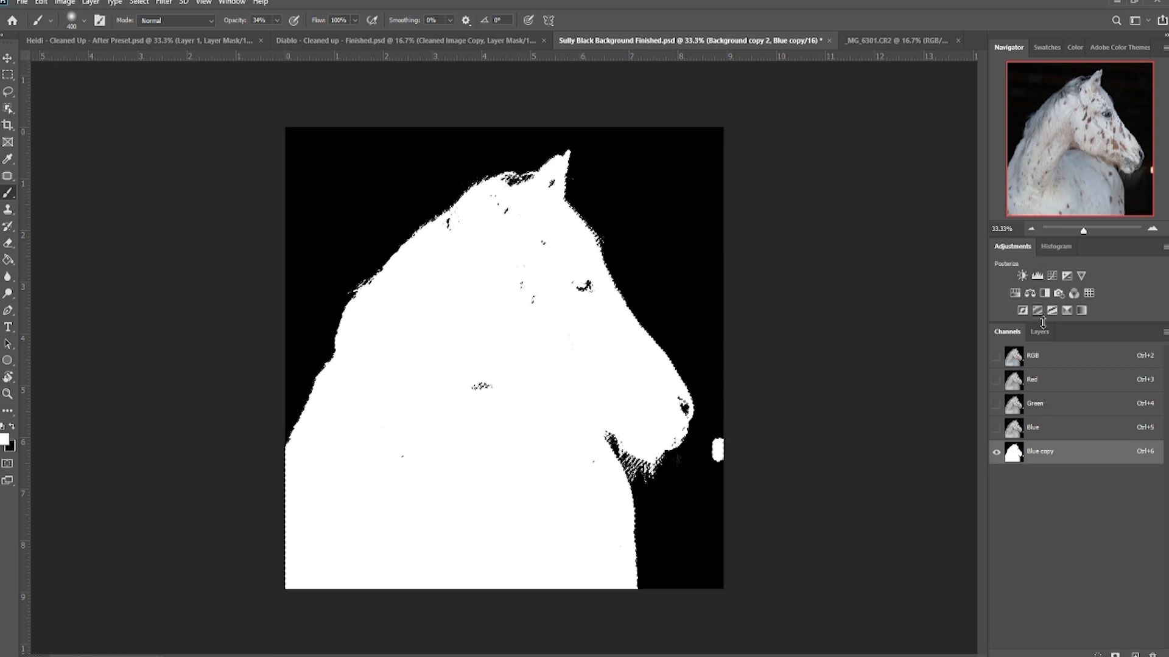
pyautogui.click(1041, 332)
pyautogui.click(1062, 413)
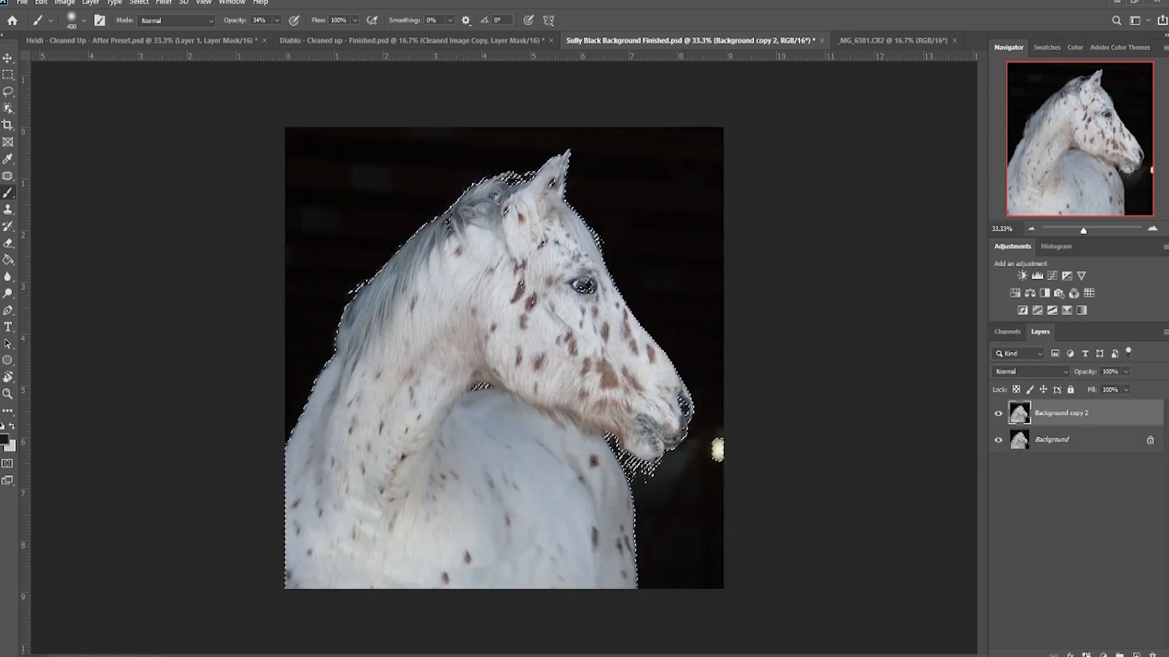
pyautogui.click(1086, 655)
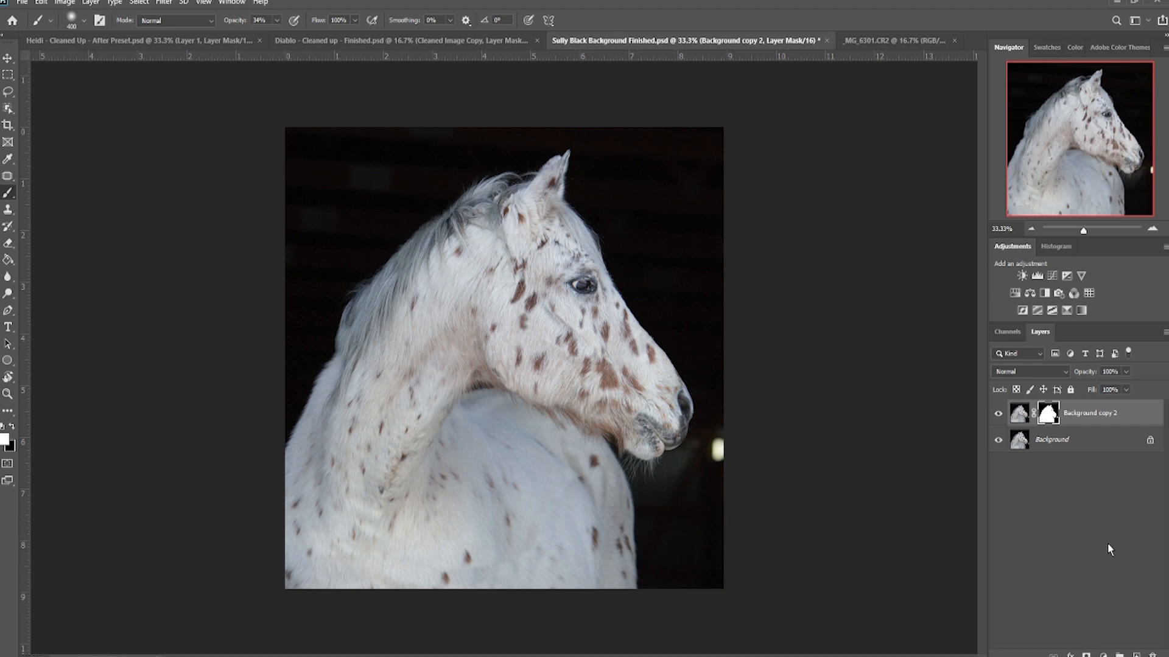
# - Add a Solid Color fill layer in black (#000000) and place it directly beneath the masked Background copy 2 layer
pyautogui.click(1102, 655)
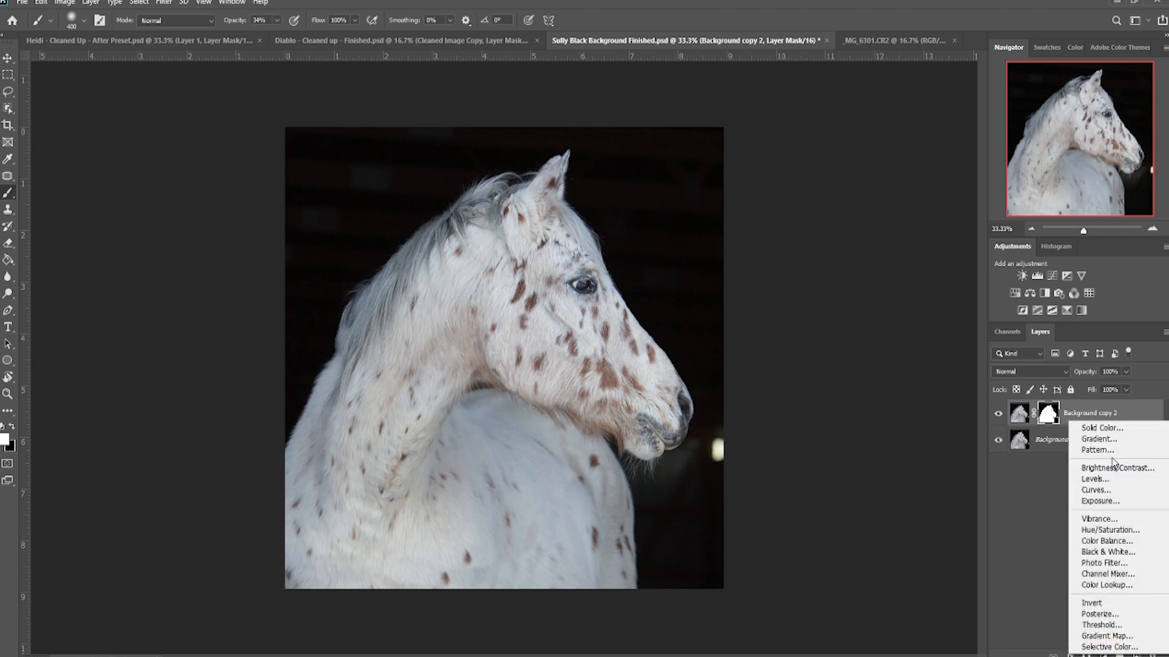
pyautogui.click(1109, 428)
pyautogui.moveTo(699, 499); pyautogui.dragTo(659, 525)
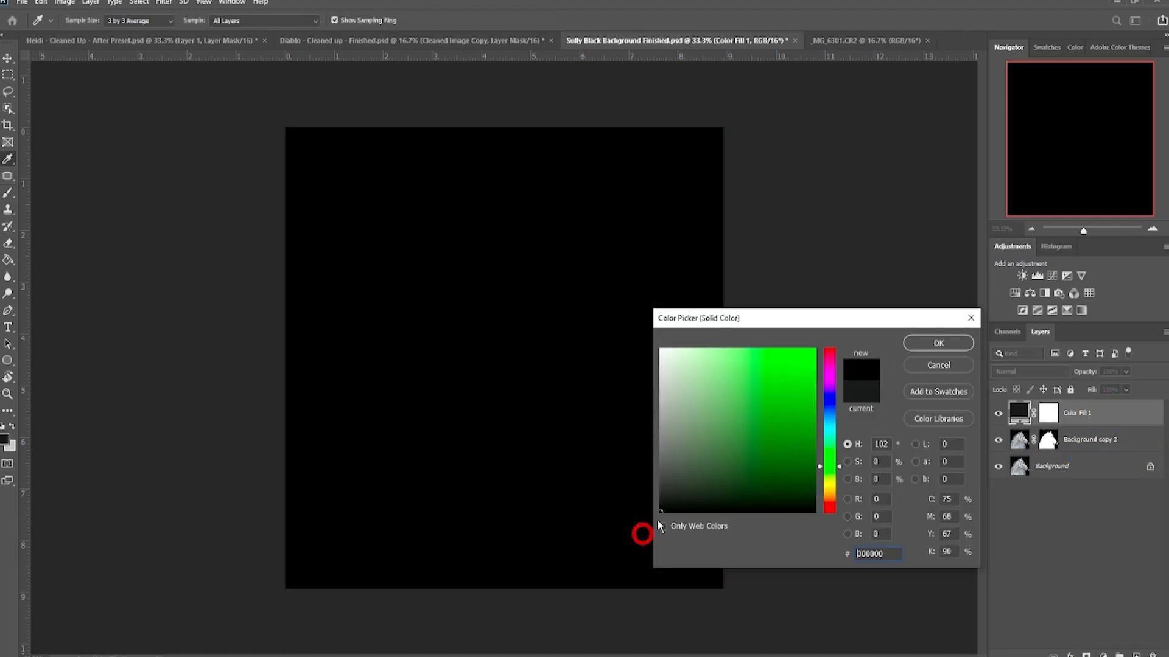
pyautogui.click(931, 344)
pyautogui.moveTo(1057, 419); pyautogui.dragTo(1057, 448)
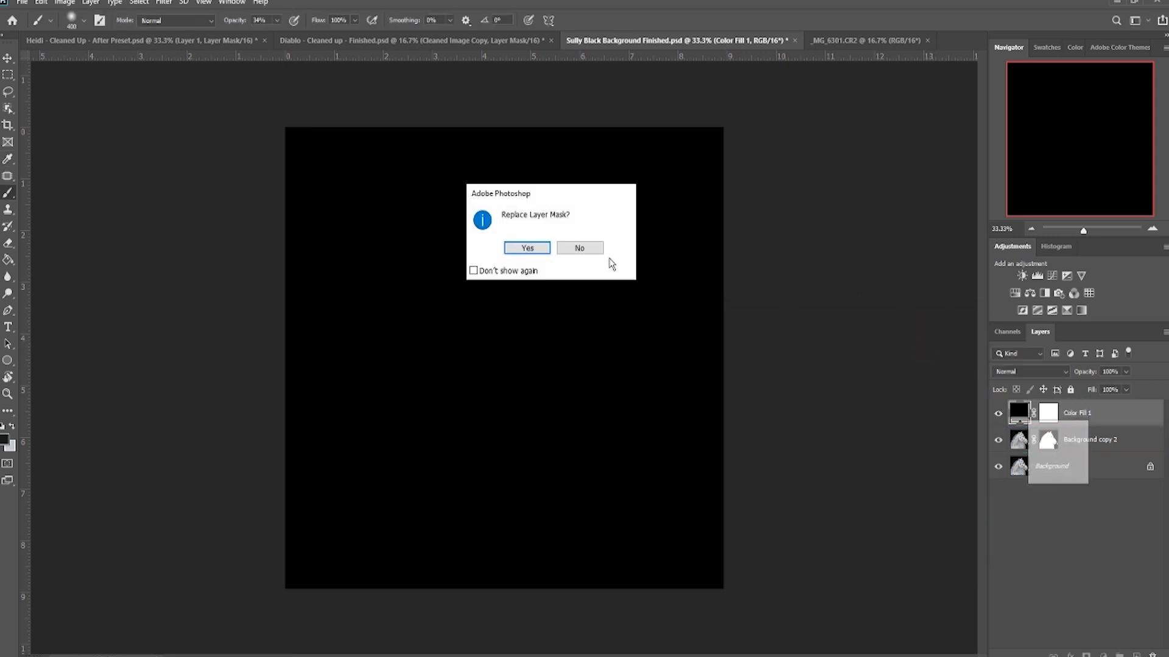
pyautogui.click(579, 248)
pyautogui.moveTo(1124, 413); pyautogui.dragTo(1130, 446)
pyautogui.click(1103, 414)
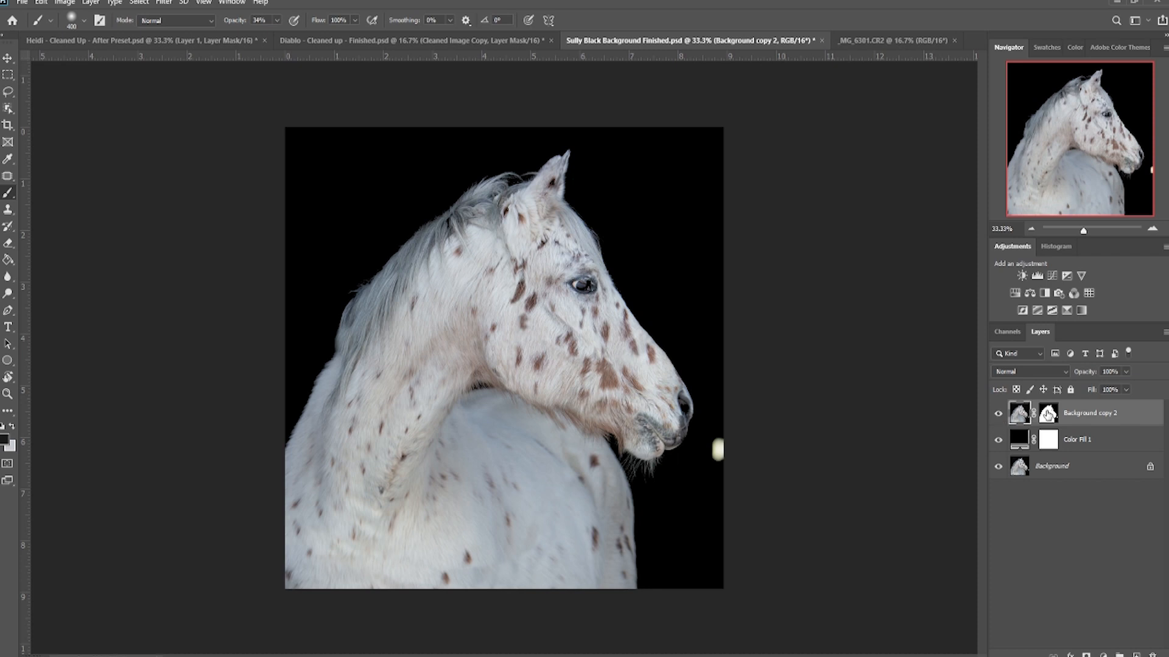
# - Compare the horse's background with the Background copy 2 layer mask disabled and enabled
pyautogui.keyDown('shift'); pyautogui.click(1047, 413); pyautogui.keyUp('shift')
pyautogui.keyDown('shift'); pyautogui.click(1047, 414); pyautogui.keyUp('shift')
pyautogui.keyDown('shift'); pyautogui.click(1047, 414); pyautogui.keyUp('shift')
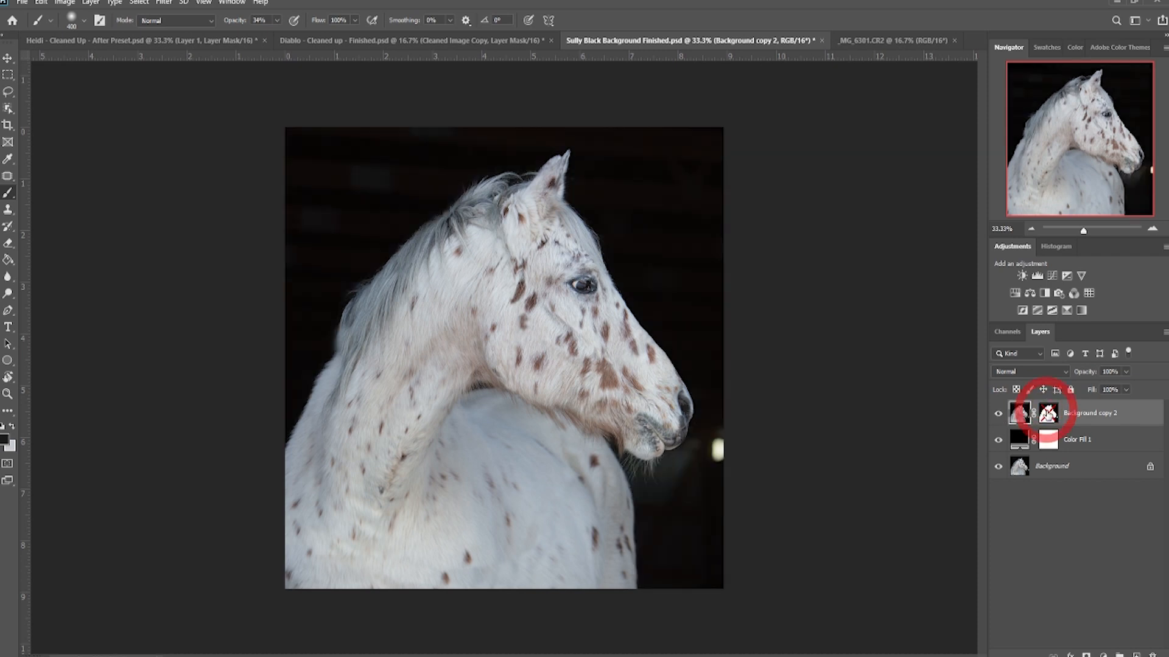
pyautogui.keyDown('shift'); pyautogui.click(1047, 414); pyautogui.keyUp('shift')
pyautogui.keyDown('shift'); pyautogui.click(1047, 414); pyautogui.keyUp('shift')
pyautogui.keyDown('shift'); pyautogui.click(1047, 414); pyautogui.keyUp('shift')
pyautogui.keyDown('shift'); pyautogui.click(1047, 414); pyautogui.keyUp('shift')
pyautogui.keyDown('shift'); pyautogui.click(1047, 414); pyautogui.keyUp('shift')
pyautogui.keyDown('shift'); pyautogui.click(1047, 414); pyautogui.keyUp('shift')
pyautogui.keyDown('shift'); pyautogui.click(1047, 414); pyautogui.keyUp('shift')
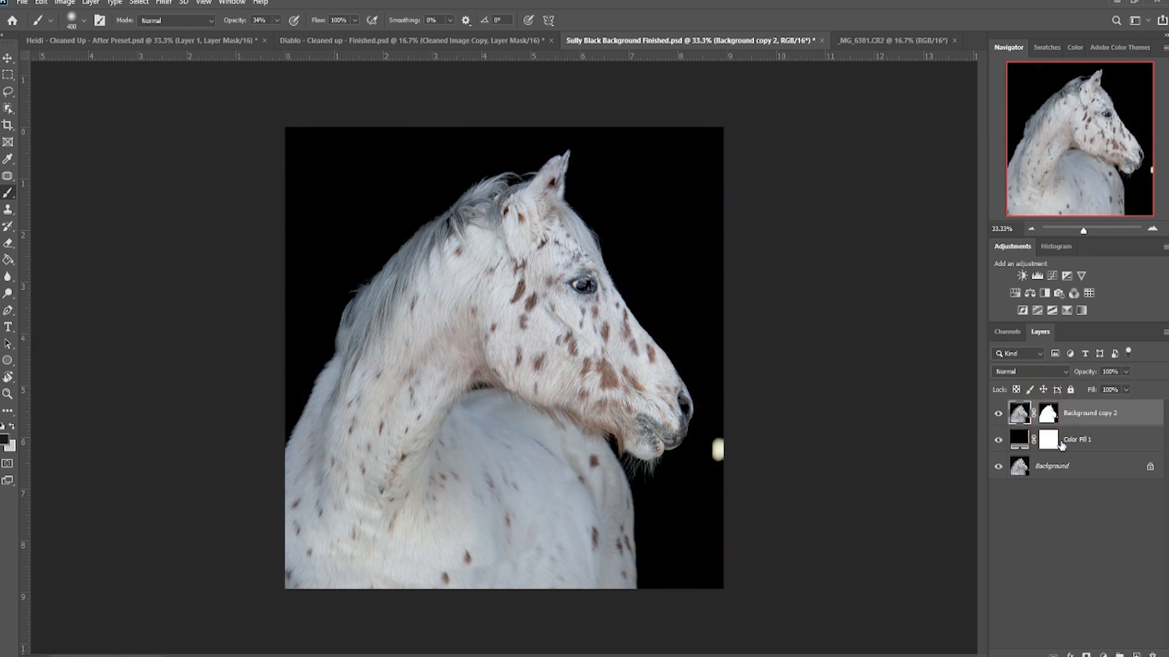
# - Show the mask as a red overlay and paint white over the eye and nostril with a 125 px brush at 100% opacity
pyautogui.press('\\')
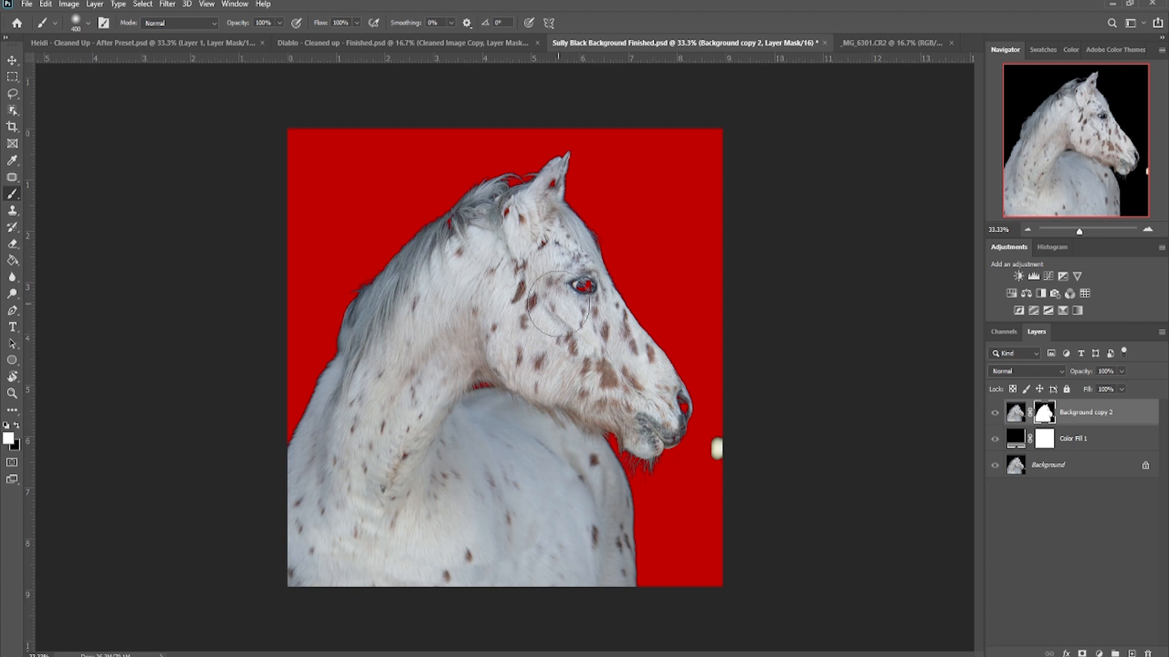
pyautogui.press('[')
pyautogui.press('[')
pyautogui.press('[')
pyautogui.press('[')
pyautogui.press('[')
pyautogui.press('[')
pyautogui.moveTo(566, 287); pyautogui.dragTo(583, 283)
pyautogui.moveTo(680, 406); pyautogui.dragTo(665, 435)
# - Paint black on the mask over the bright spot beside the muzzle, turn off the red overlay and restore white as the foreground colour
pyautogui.click(18, 427)
pyautogui.press('\\')
pyautogui.press('x')
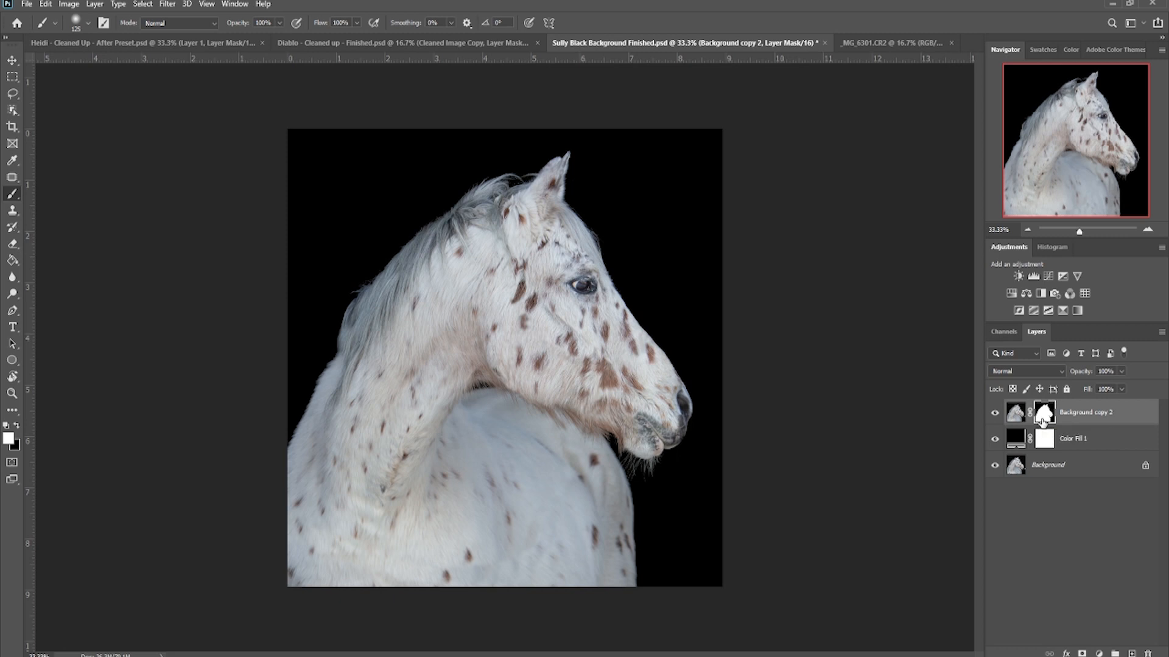
pyautogui.press('Return')
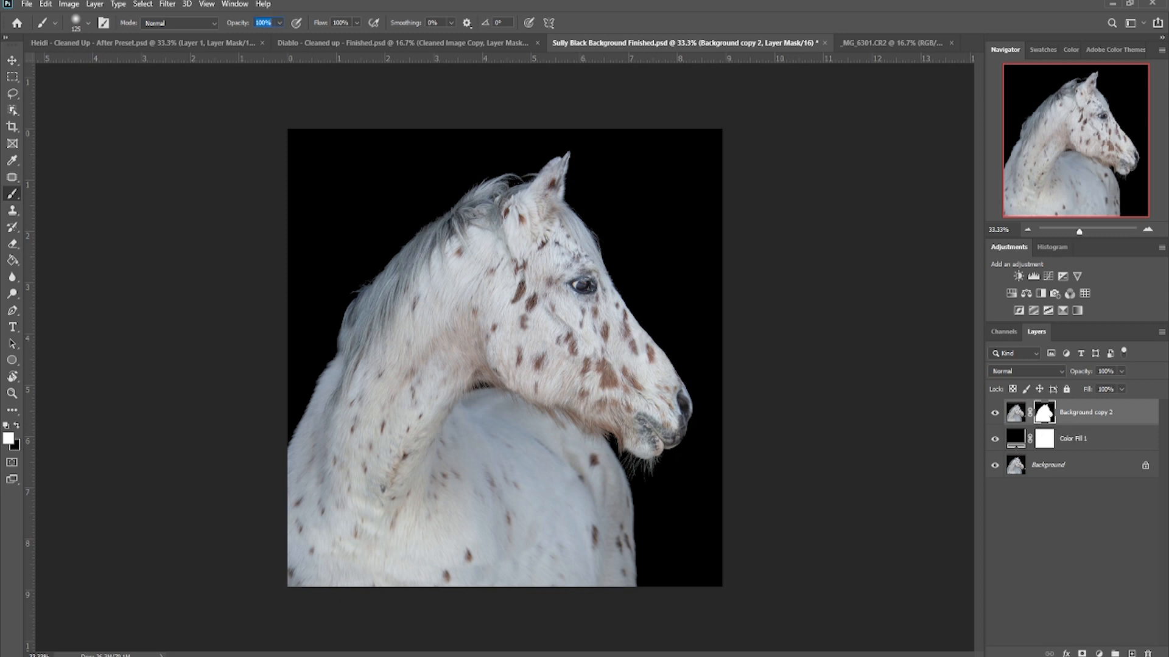